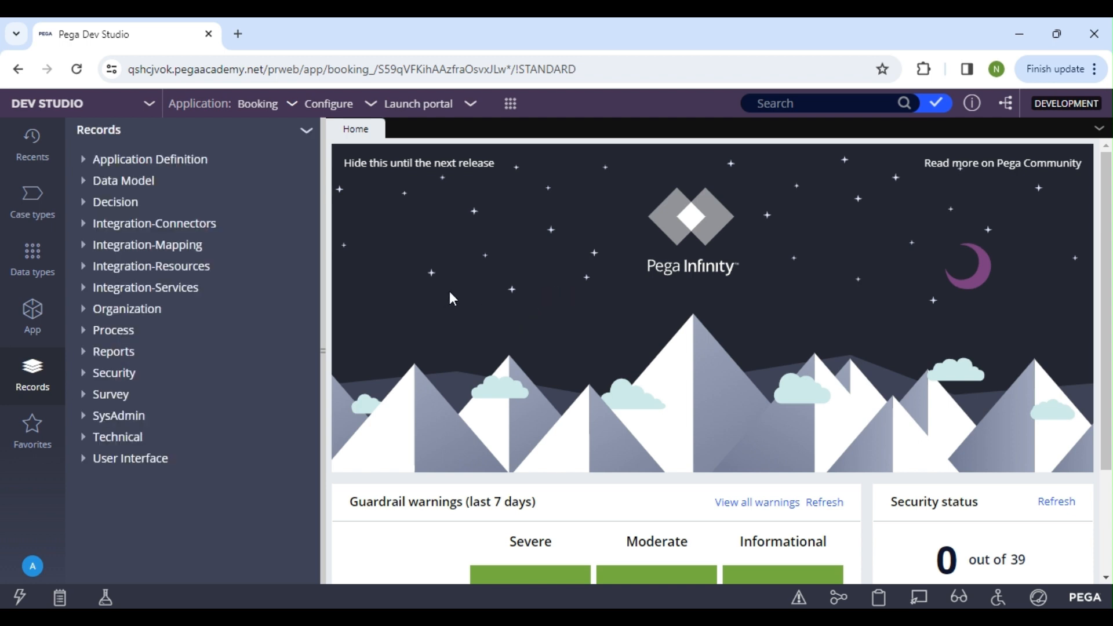
# Open the Access Control Policy and Access Control Policy Condition instance lists from the Security records, hiding the records explorer
pyautogui.click(83, 374)
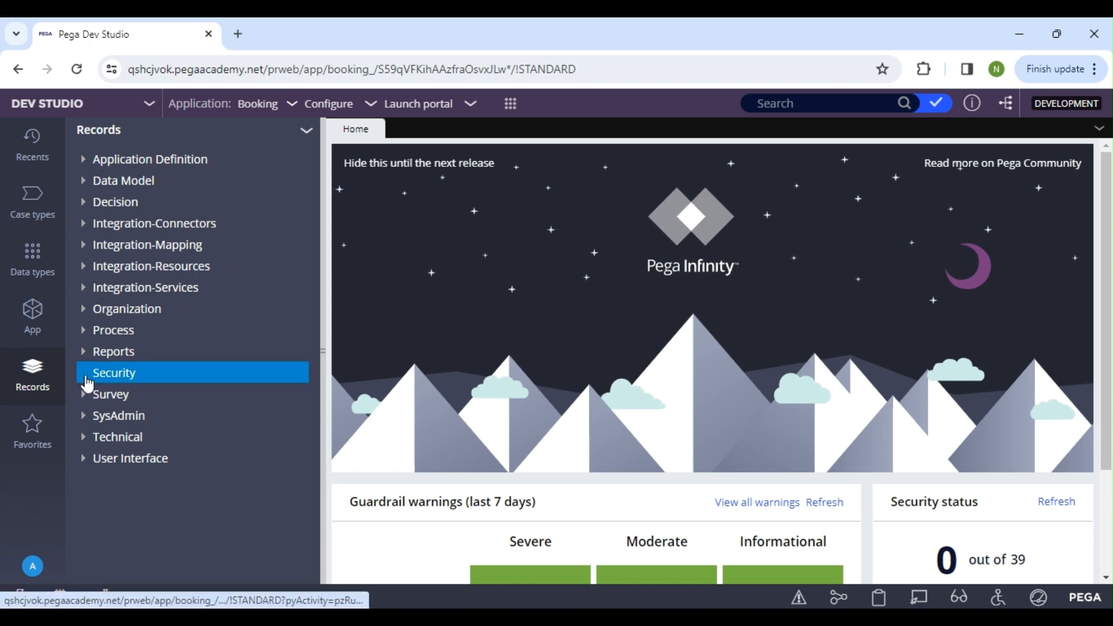
pyautogui.scroll(-3, 192, 403)
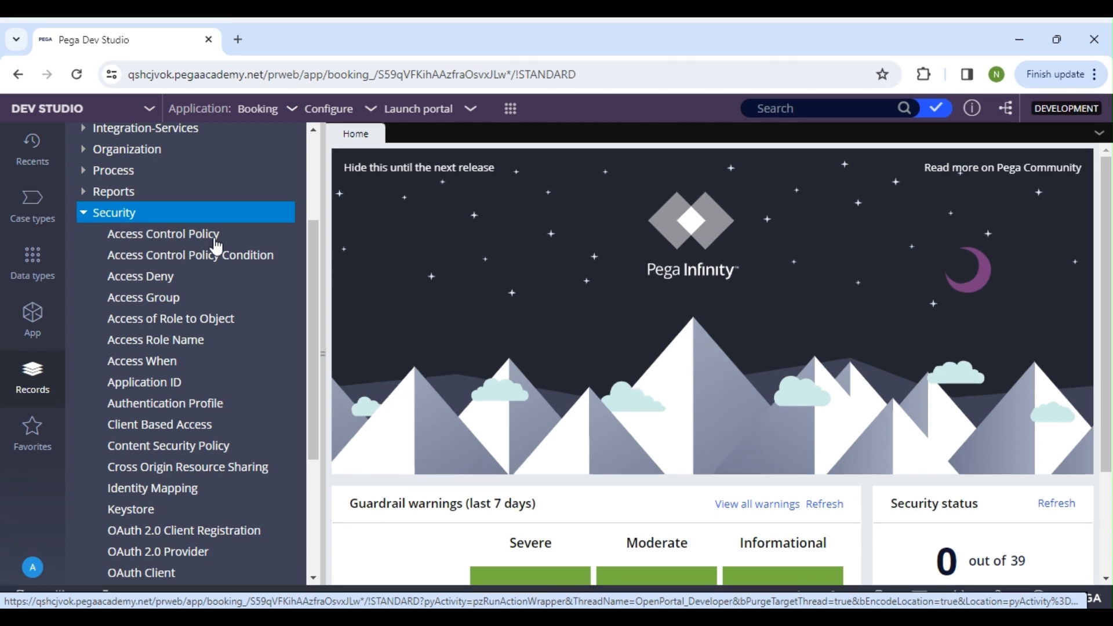
pyautogui.click(150, 243)
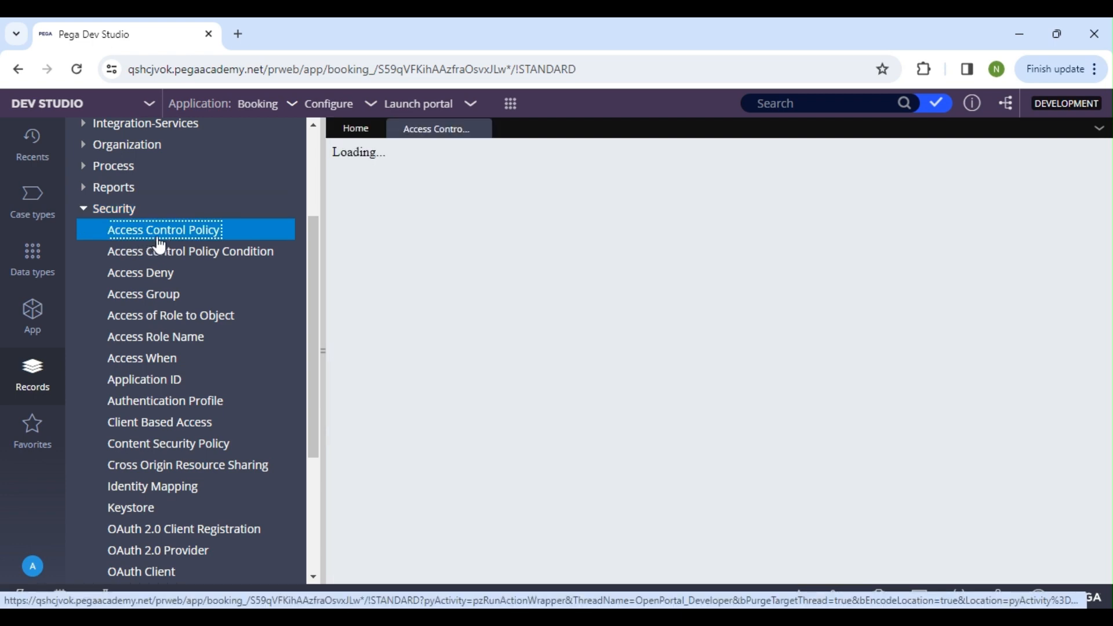
pyautogui.click(248, 261)
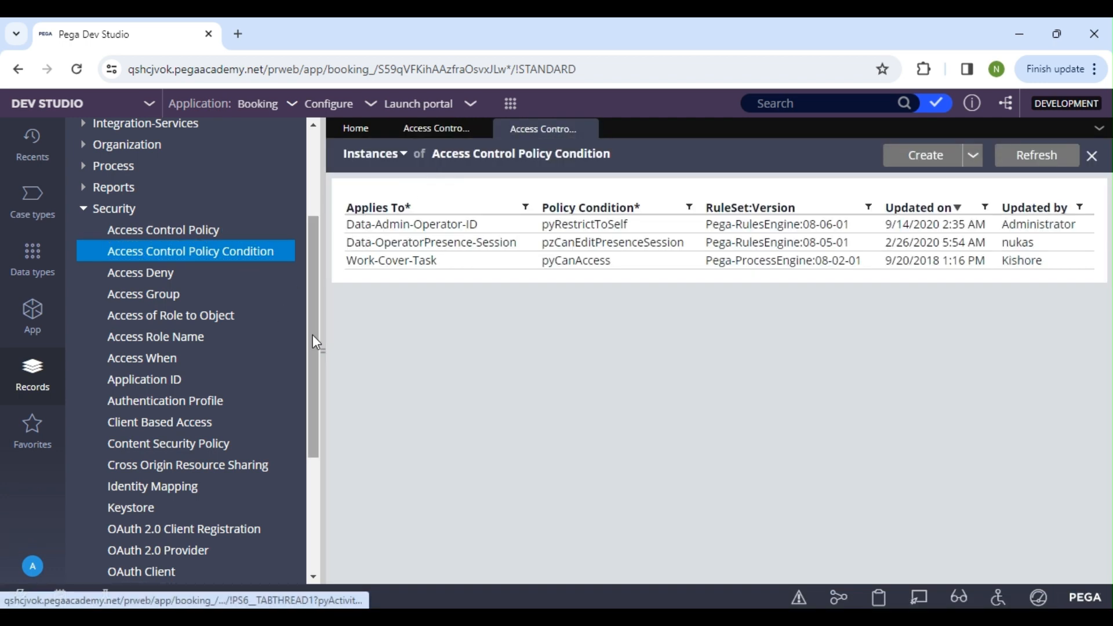
pyautogui.click(320, 347)
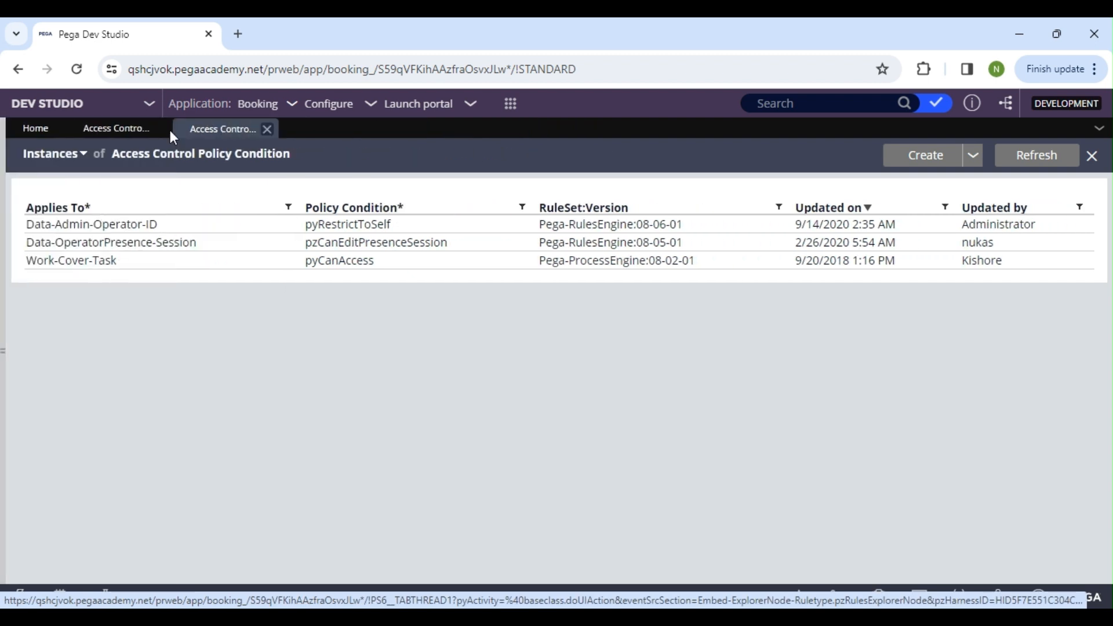
pyautogui.click(130, 138)
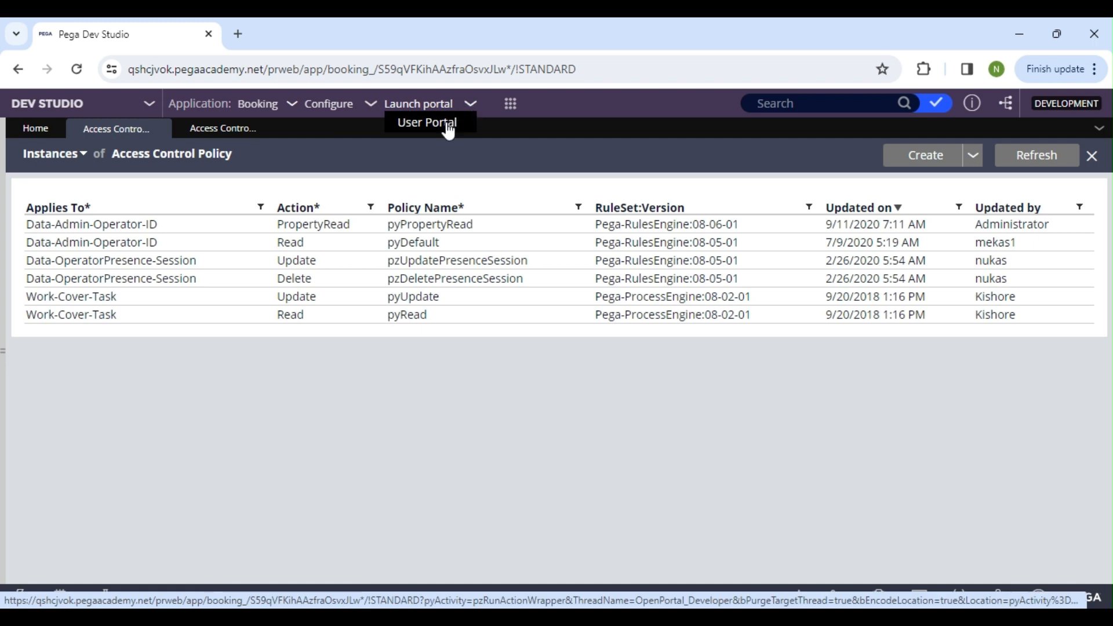
# Launch the User Portal for the Booking application and start a new BookEvent case
pyautogui.click(434, 133)
pyautogui.click(154, 33)
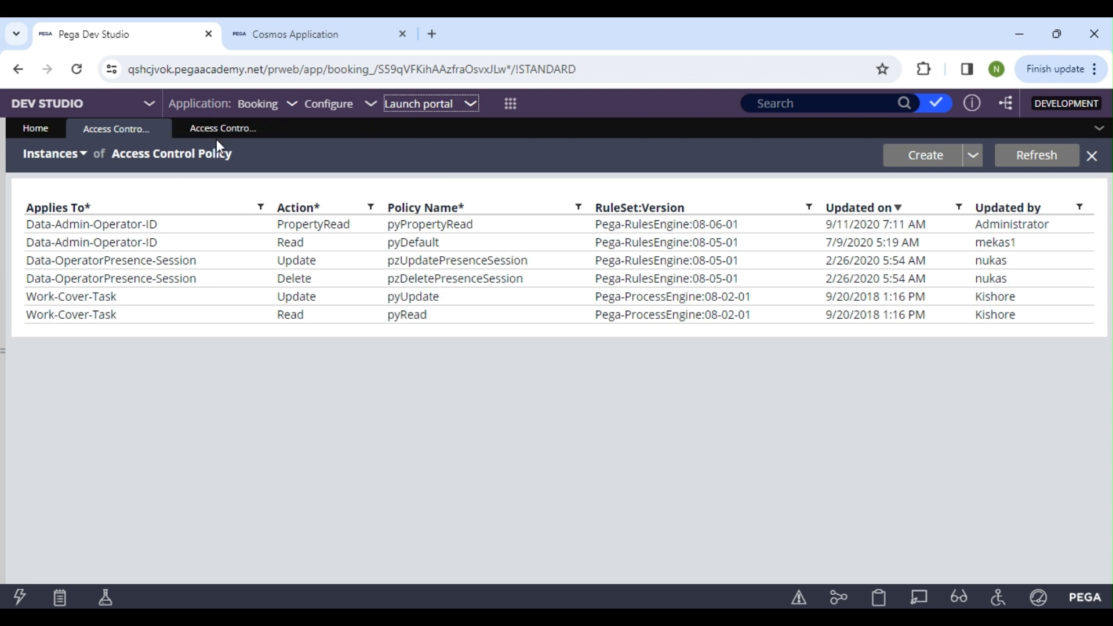
pyautogui.click(299, 36)
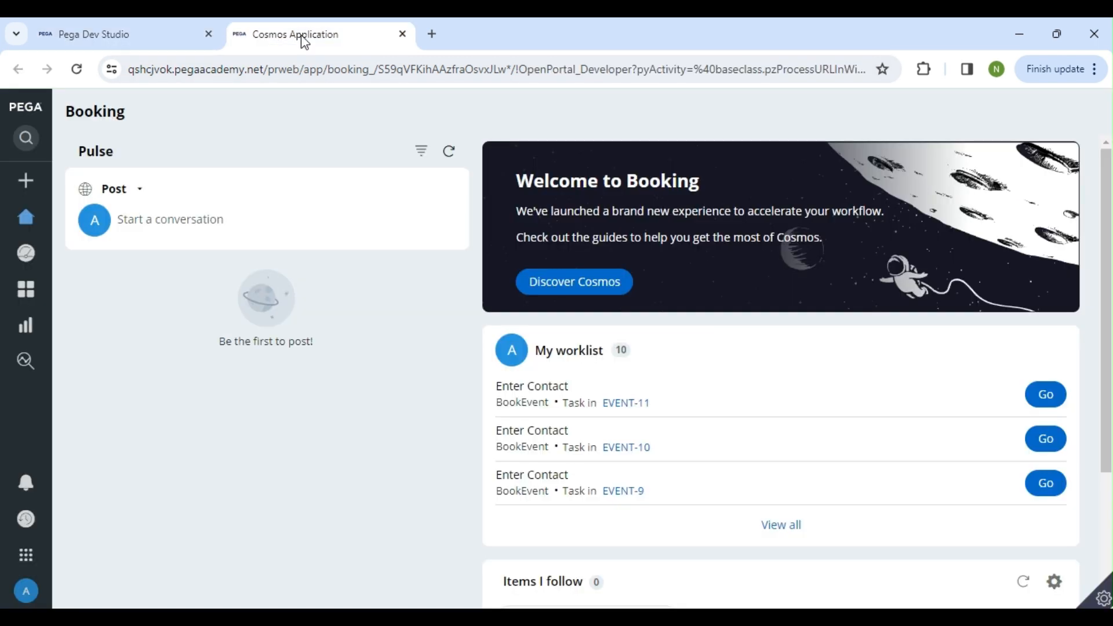
pyautogui.click(37, 185)
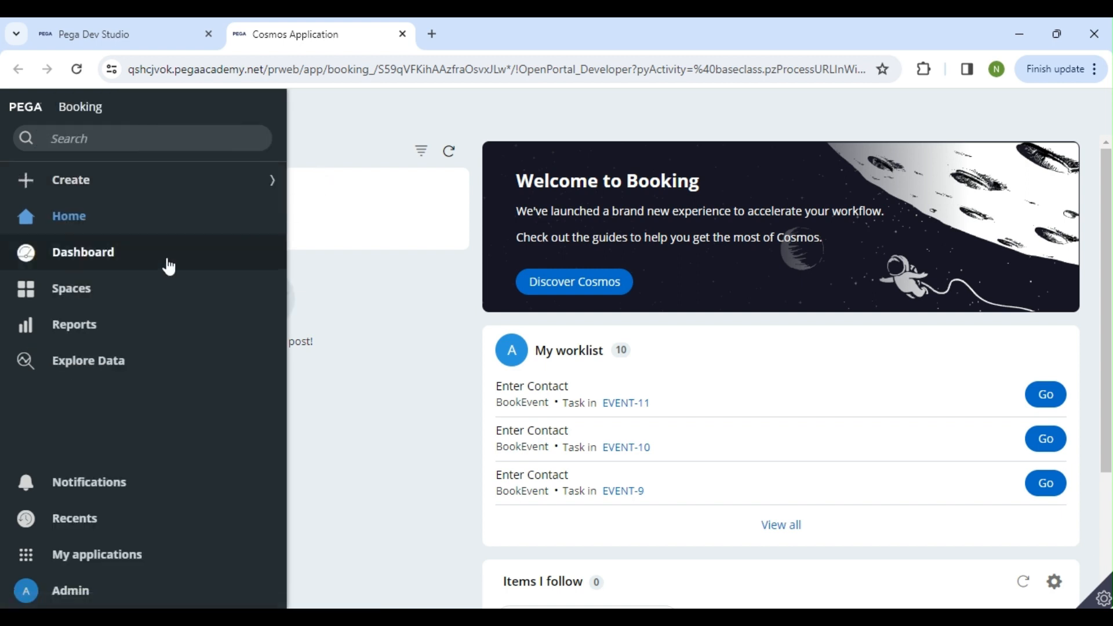
pyautogui.click(25, 179)
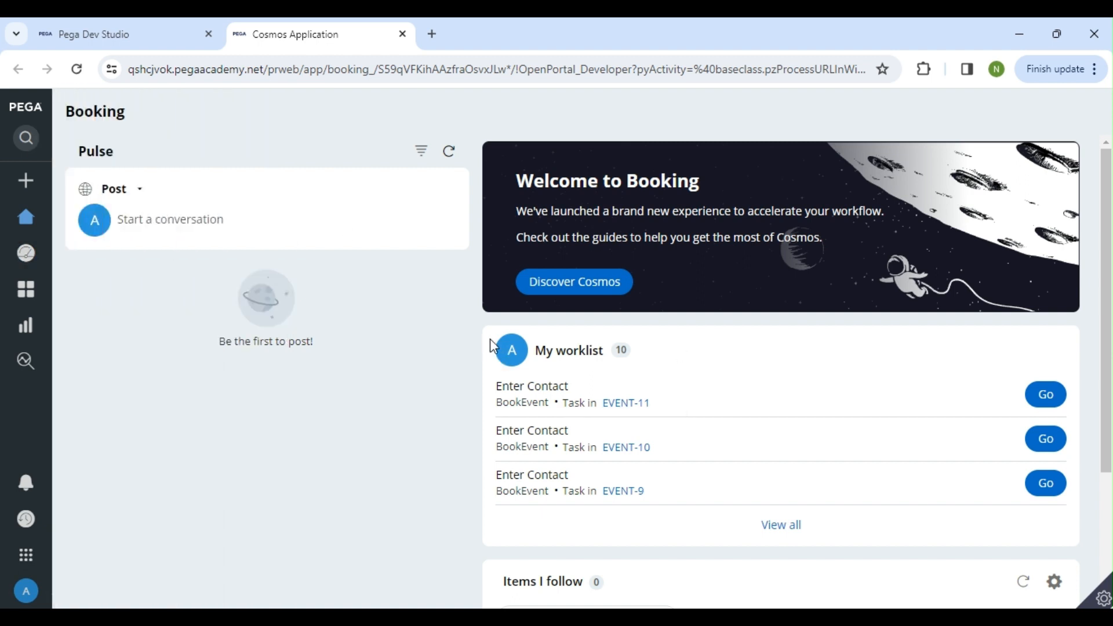
pyautogui.click(25, 180)
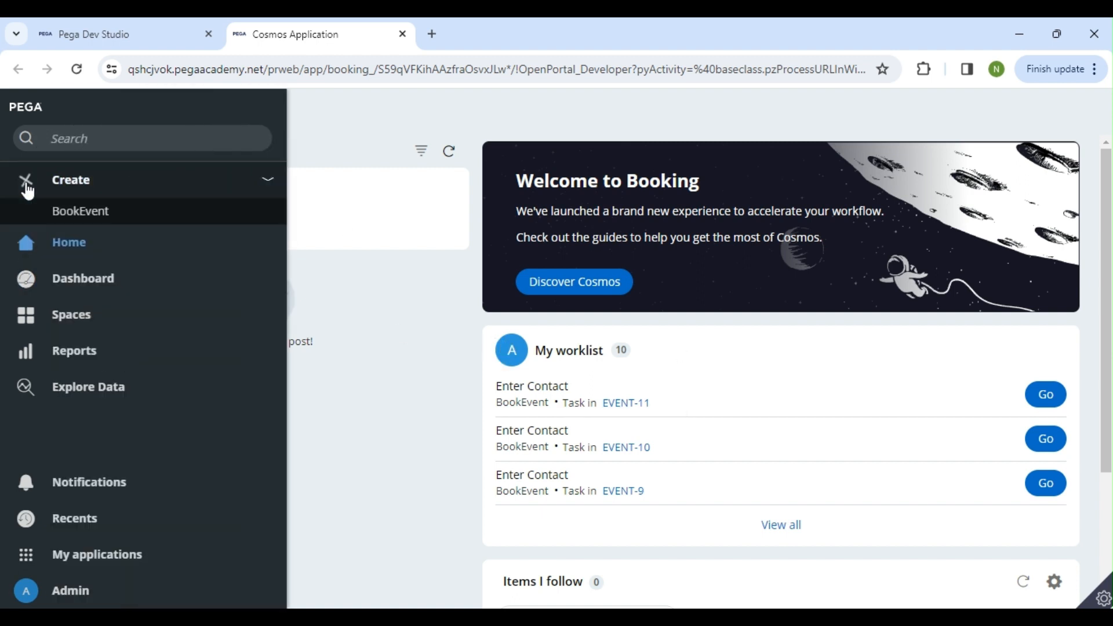
pyautogui.click(38, 187)
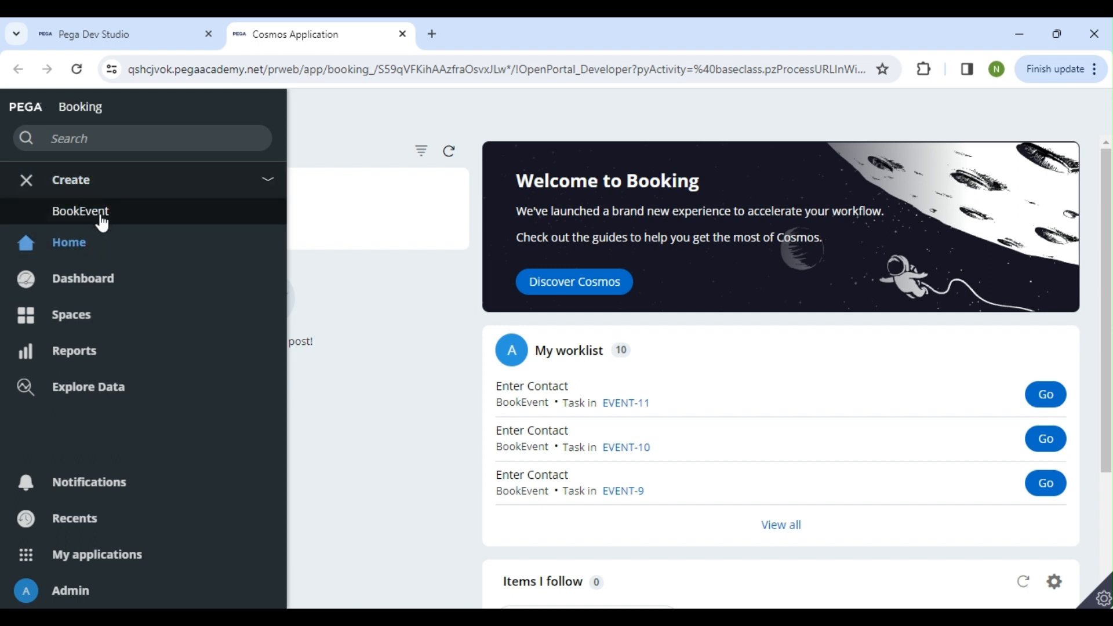
# Try to open the Enter Contact task of EVENT-11 from the worklist
pyautogui.moveTo(627, 409)
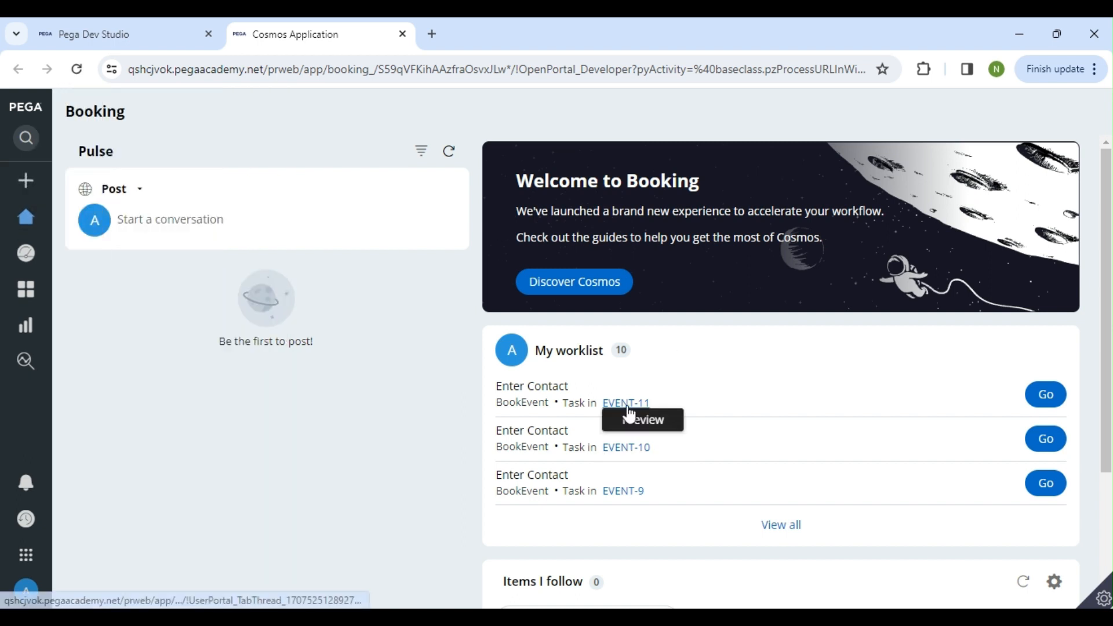
pyautogui.click(631, 405)
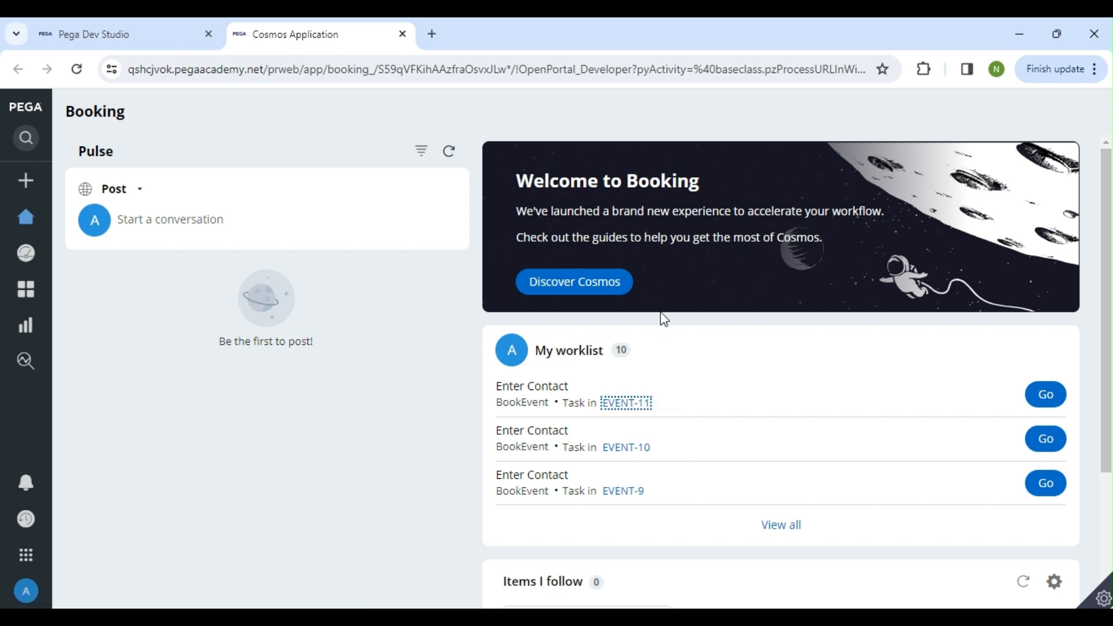
pyautogui.click(1049, 401)
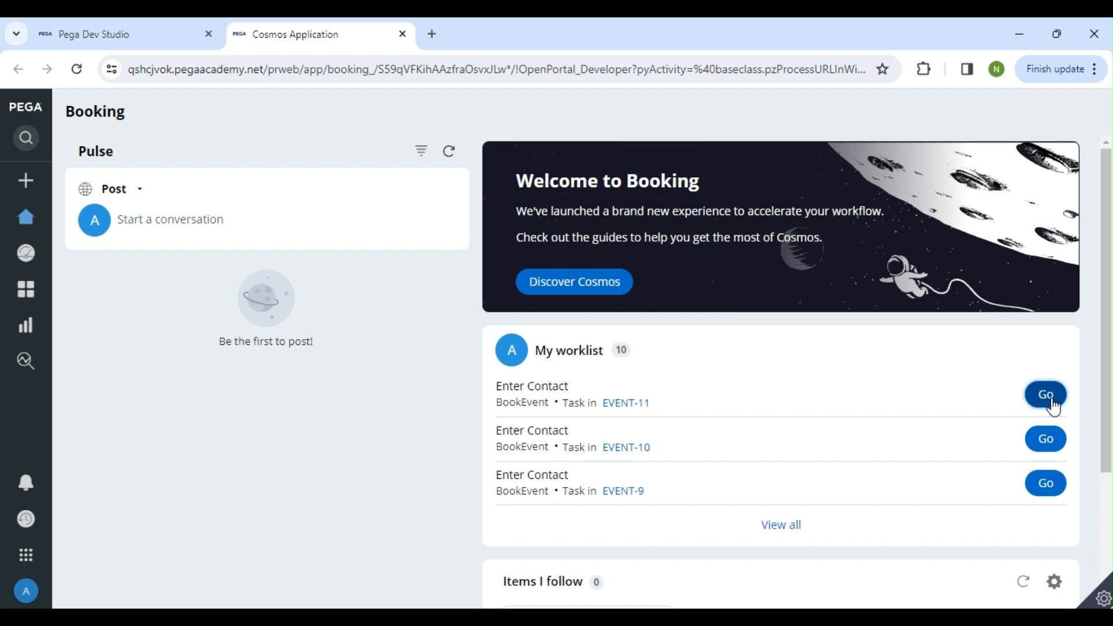
# Request another new BookEvent case in the User Portal
pyautogui.click(105, 34)
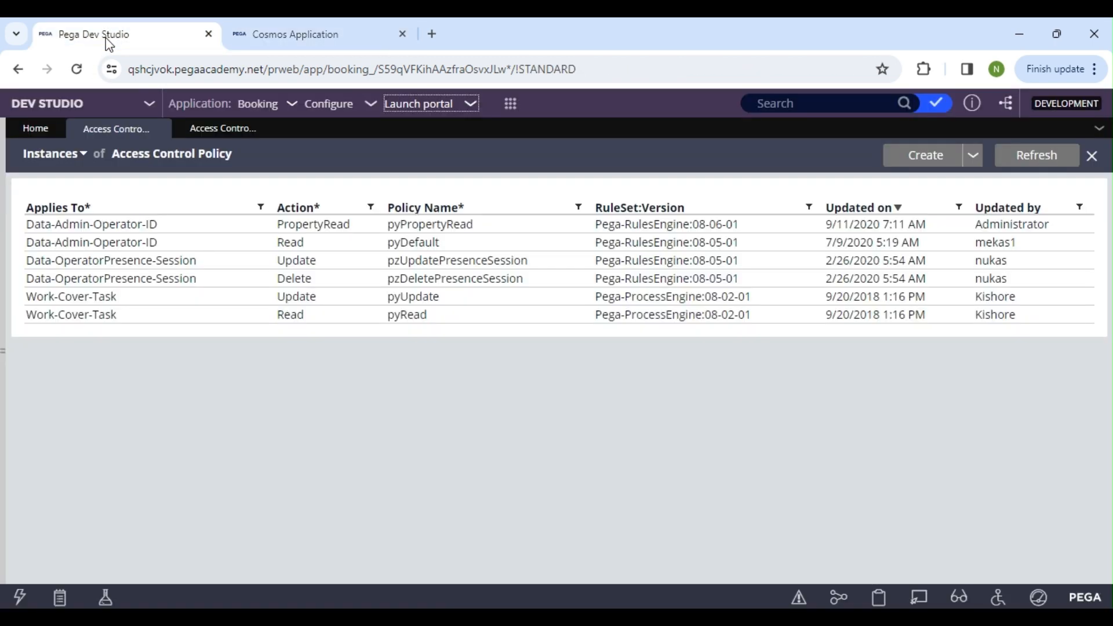
pyautogui.click(265, 29)
pyautogui.click(42, 182)
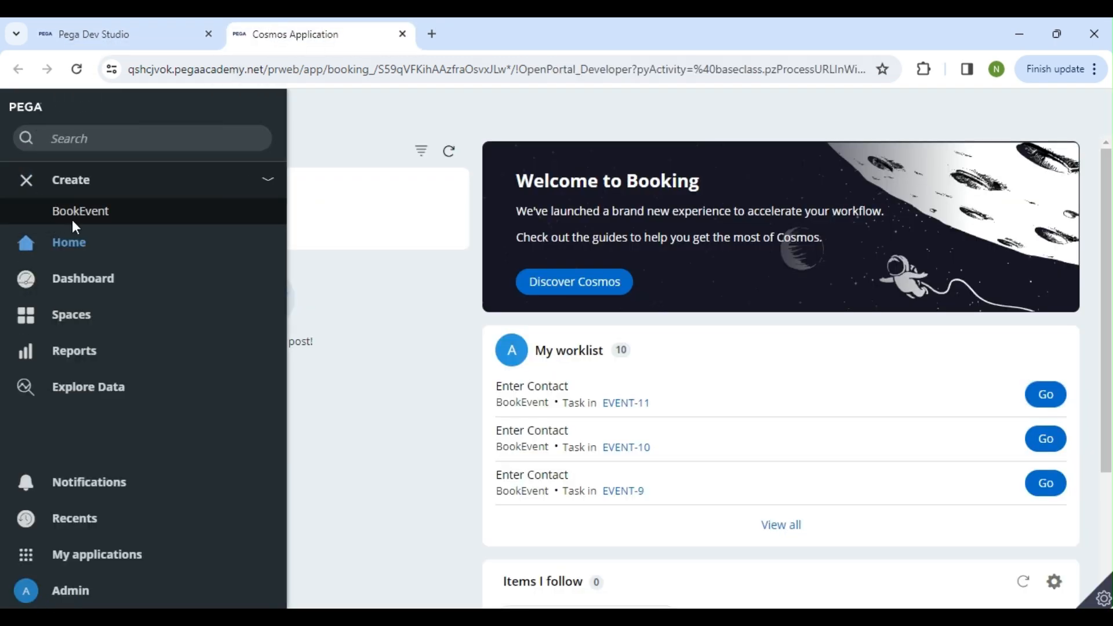
pyautogui.click(110, 184)
pyautogui.click(75, 179)
# Switch to Dev Studio and start creating a new Access Control Policy record
pyautogui.click(128, 26)
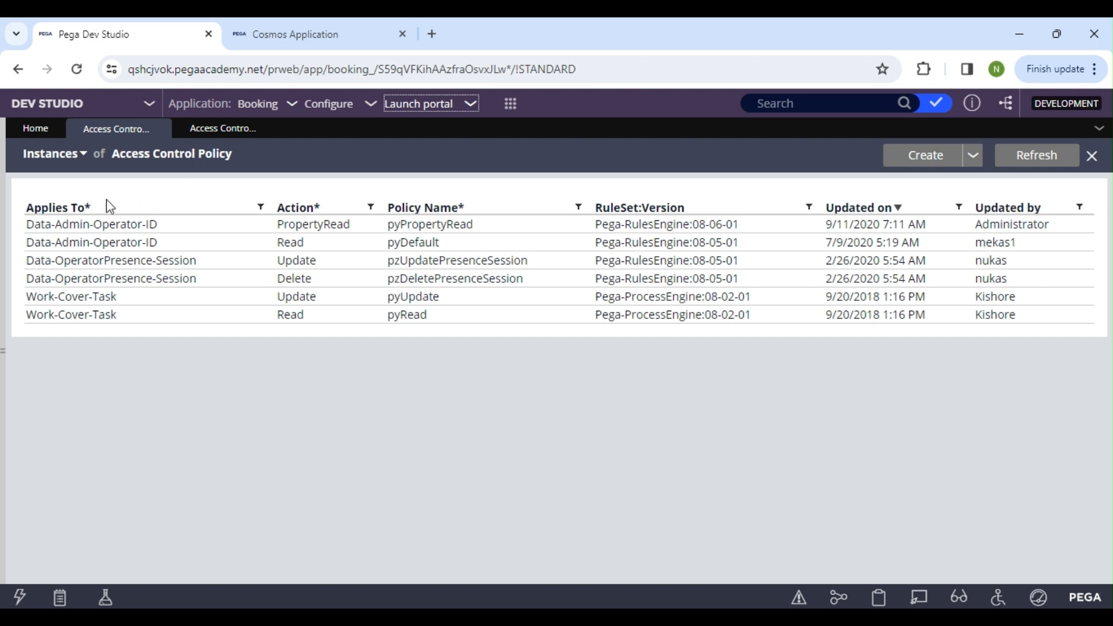
pyautogui.moveTo(114, 155); pyautogui.dragTo(251, 167)
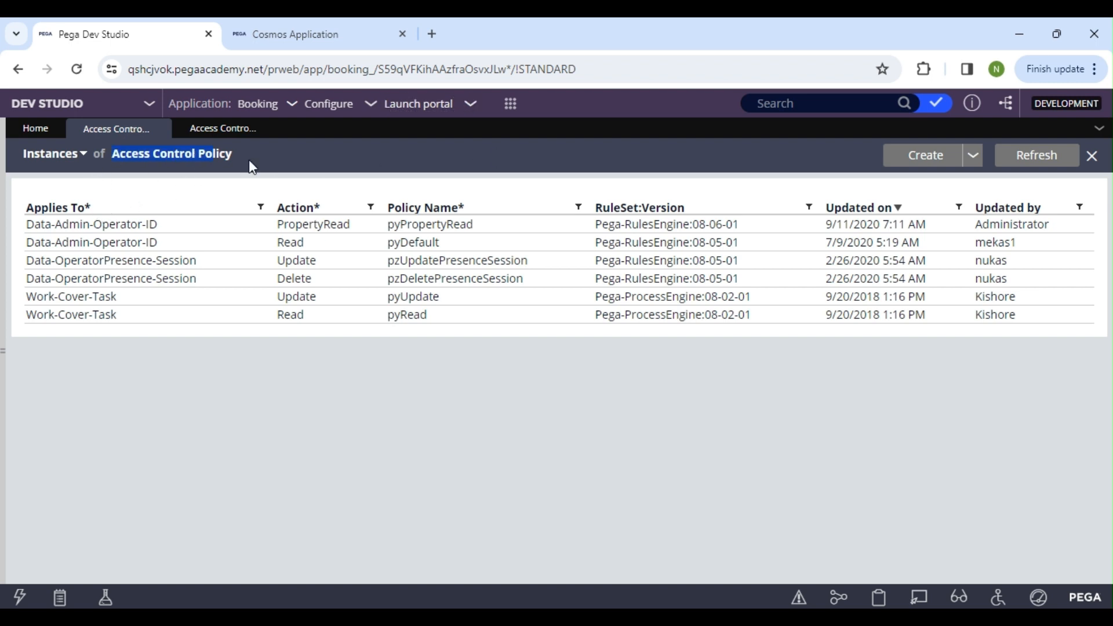
pyautogui.click(938, 164)
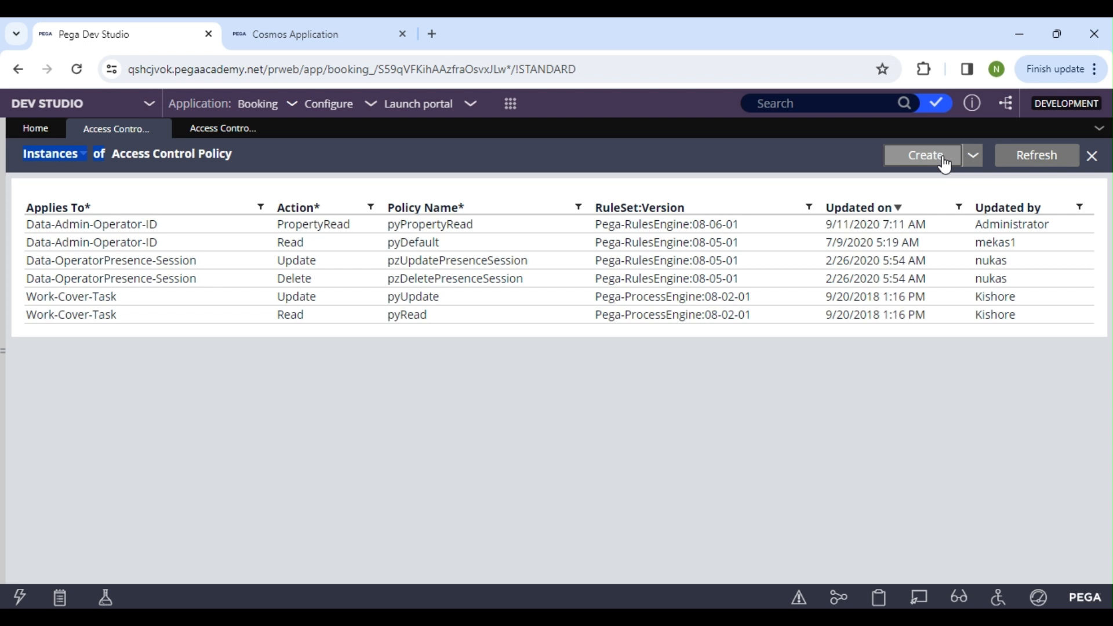
pyautogui.click(934, 167)
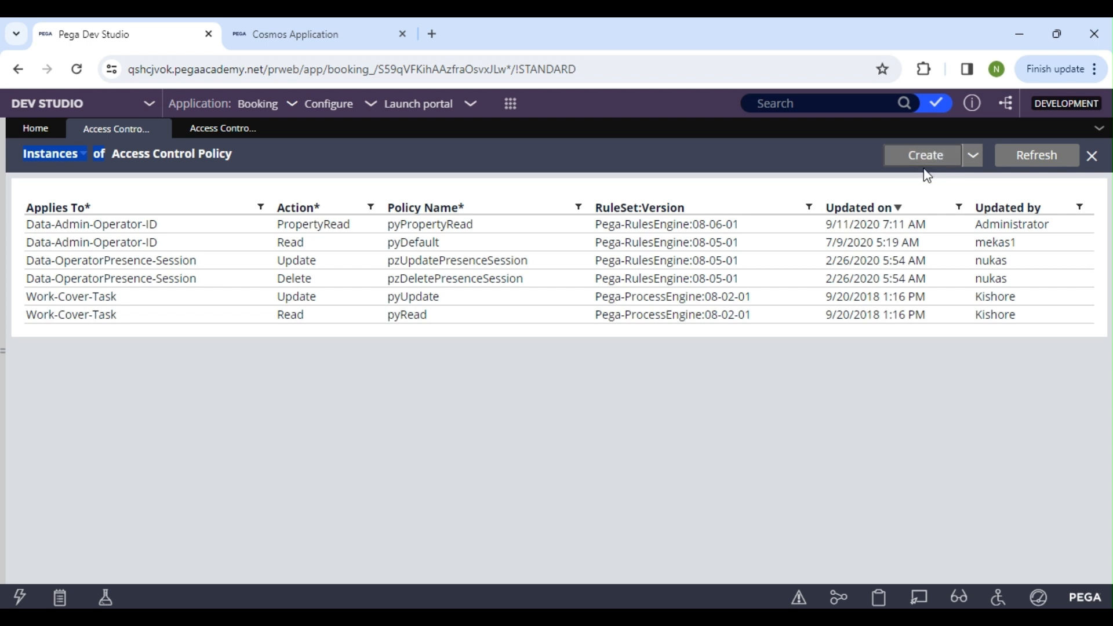
pyautogui.click(932, 161)
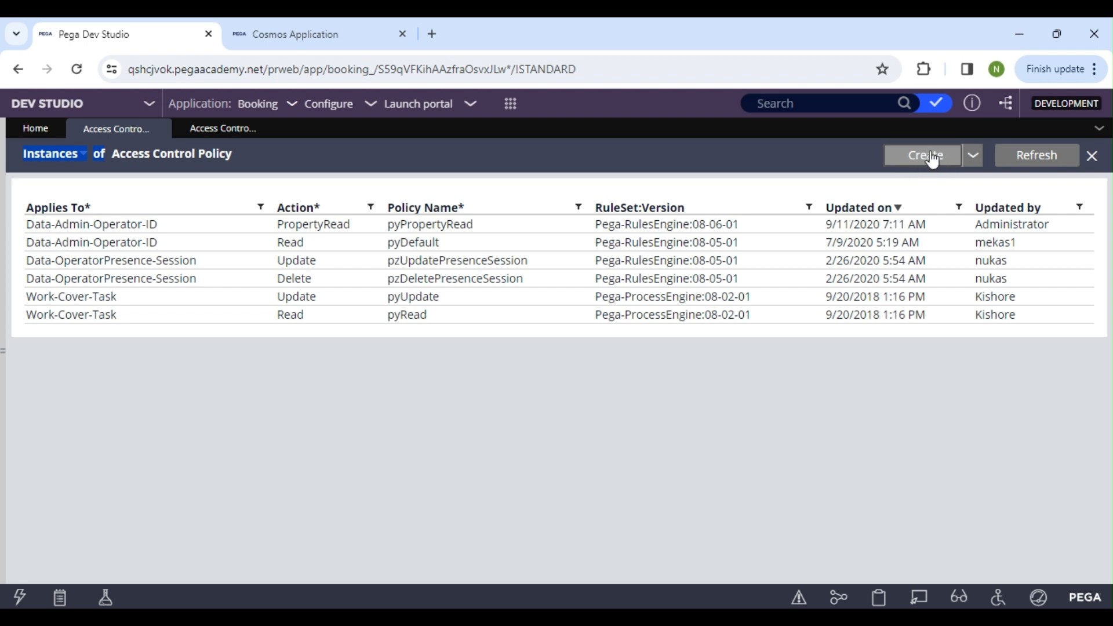
pyautogui.click(330, 23)
pyautogui.click(79, 25)
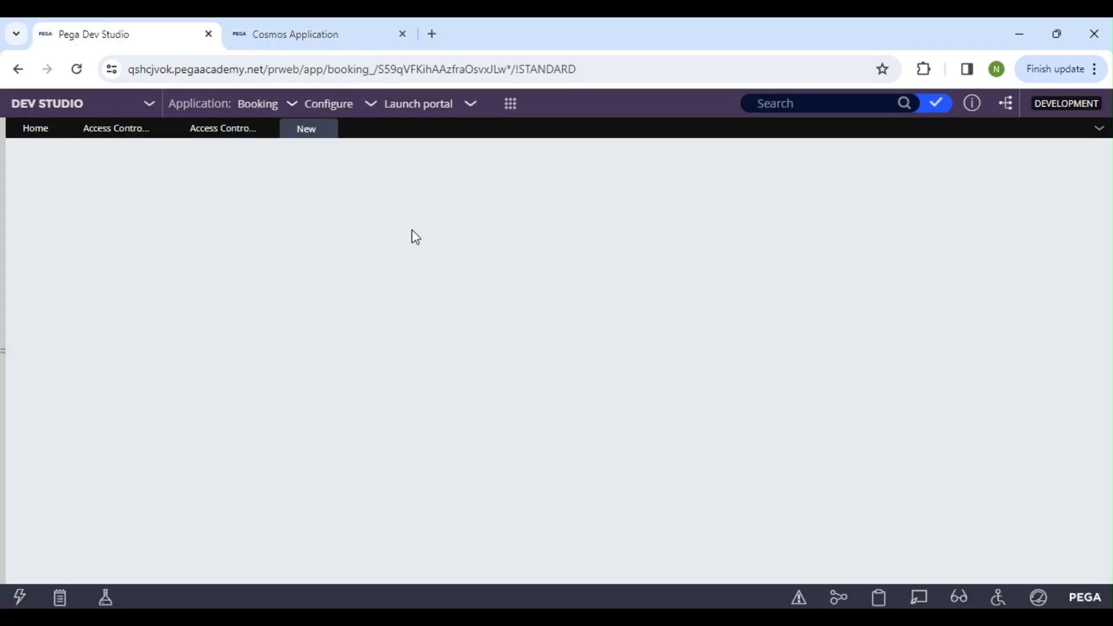
pyautogui.click(322, 38)
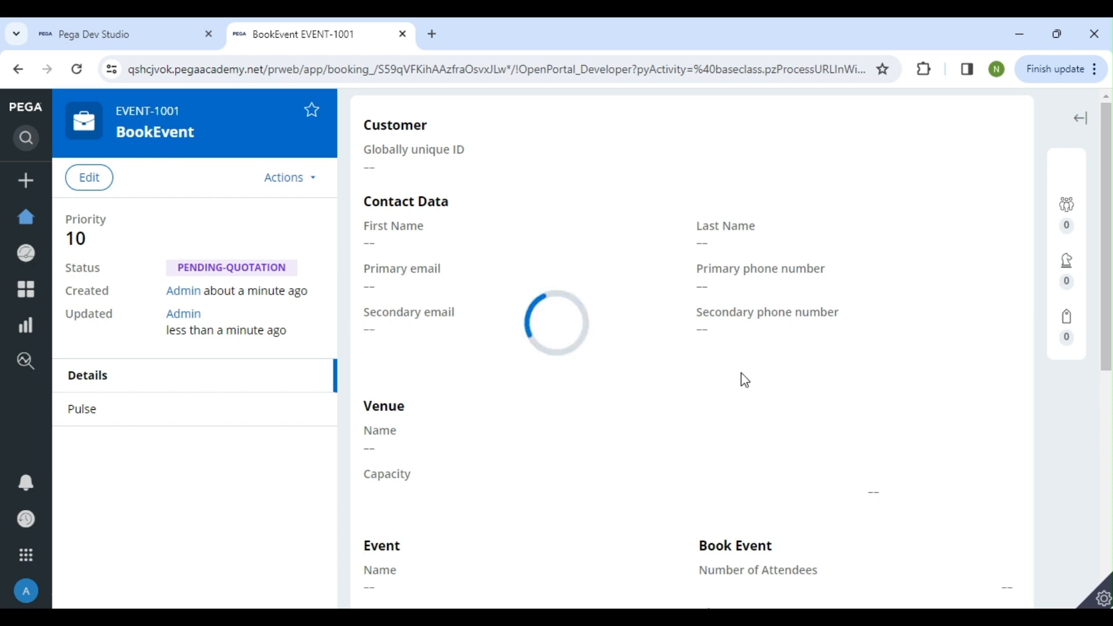
pyautogui.click(127, 41)
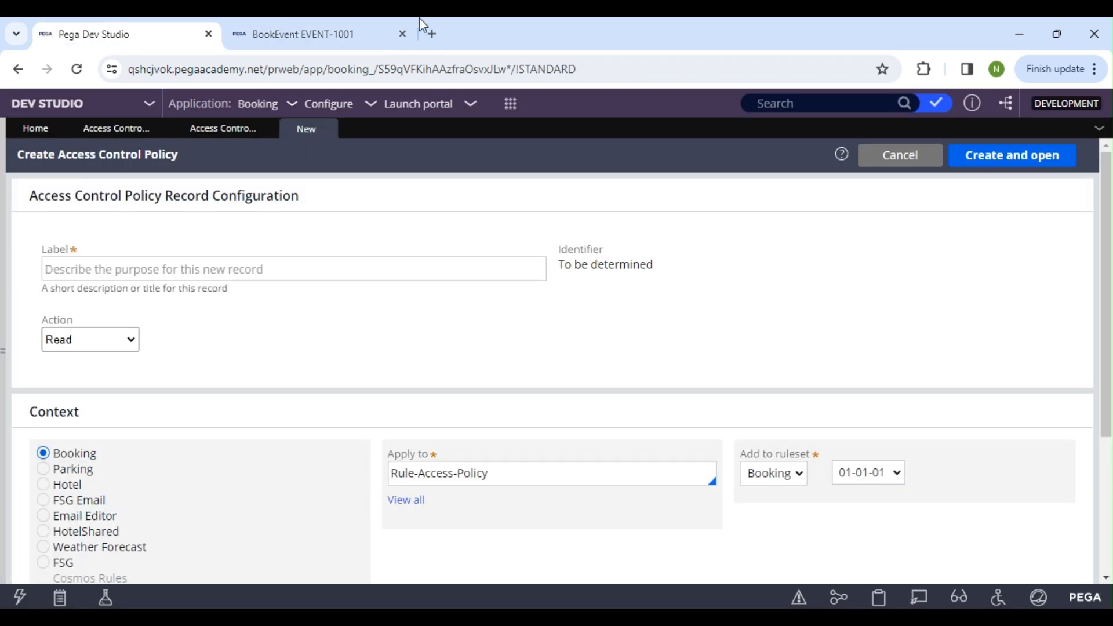
pyautogui.click(356, 22)
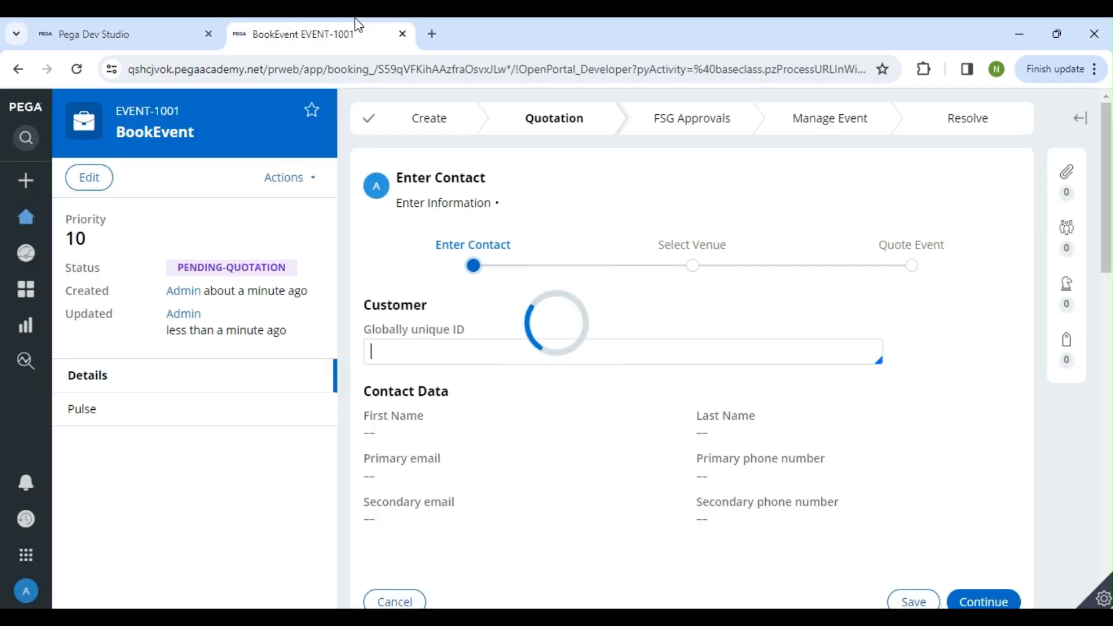
pyautogui.click(16, 34)
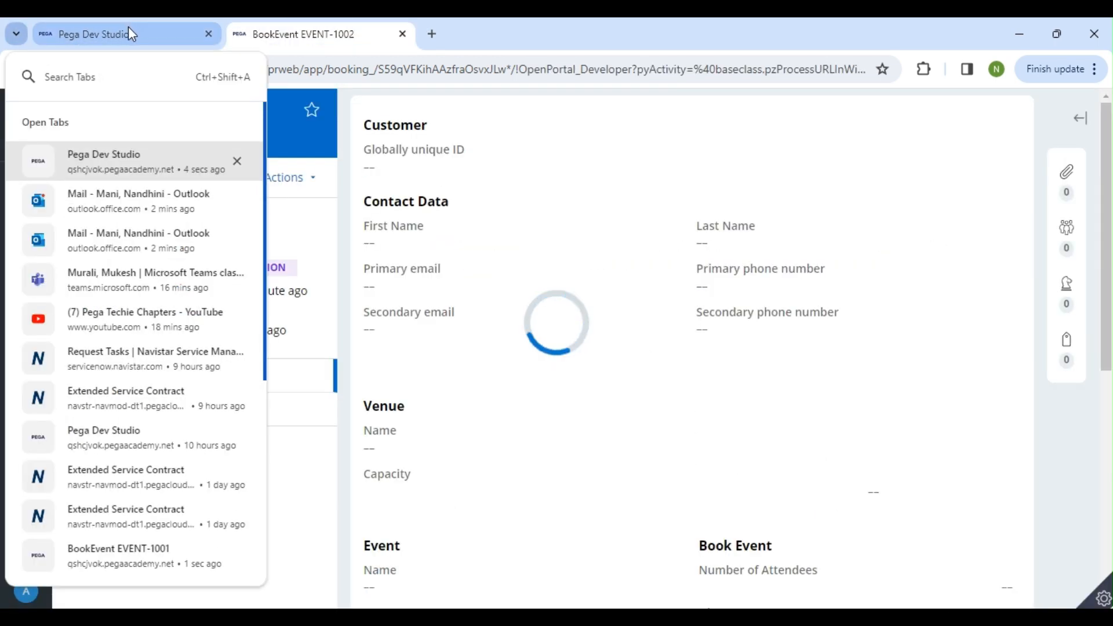
pyautogui.click(129, 28)
pyautogui.click(70, 342)
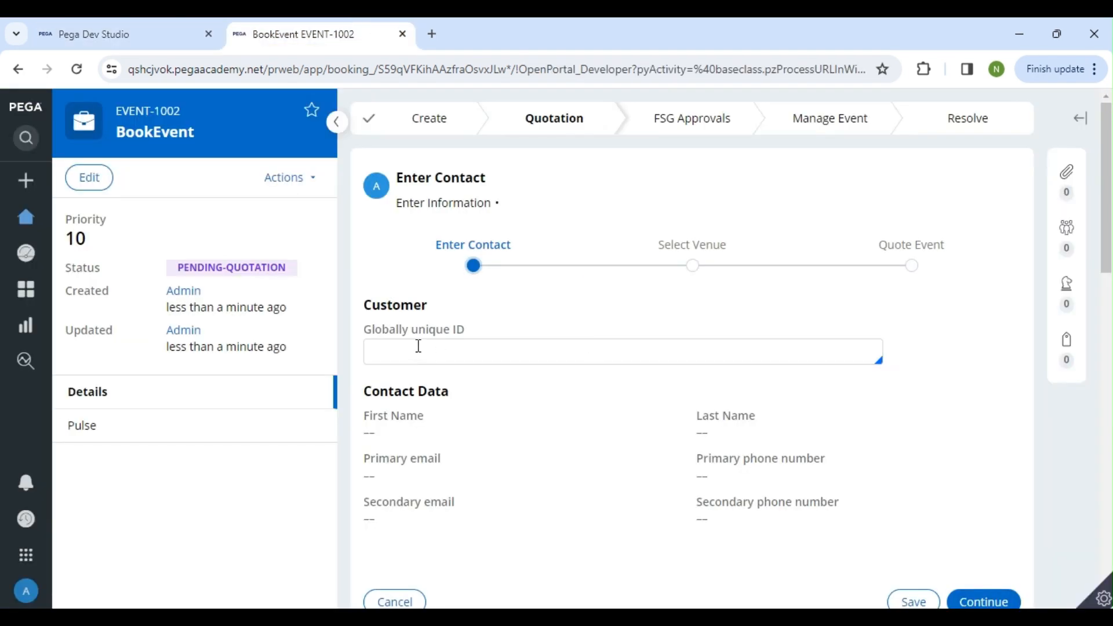
# Choose the first listed customer as the Globally unique ID of the BookEvent case
pyautogui.click(419, 347)
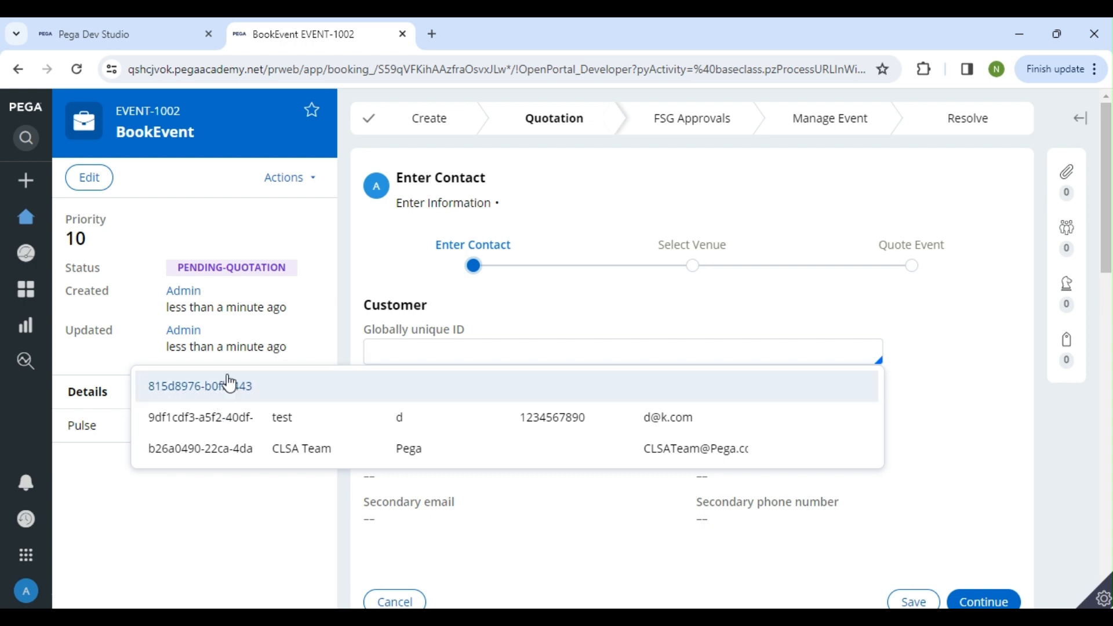
pyautogui.click(265, 400)
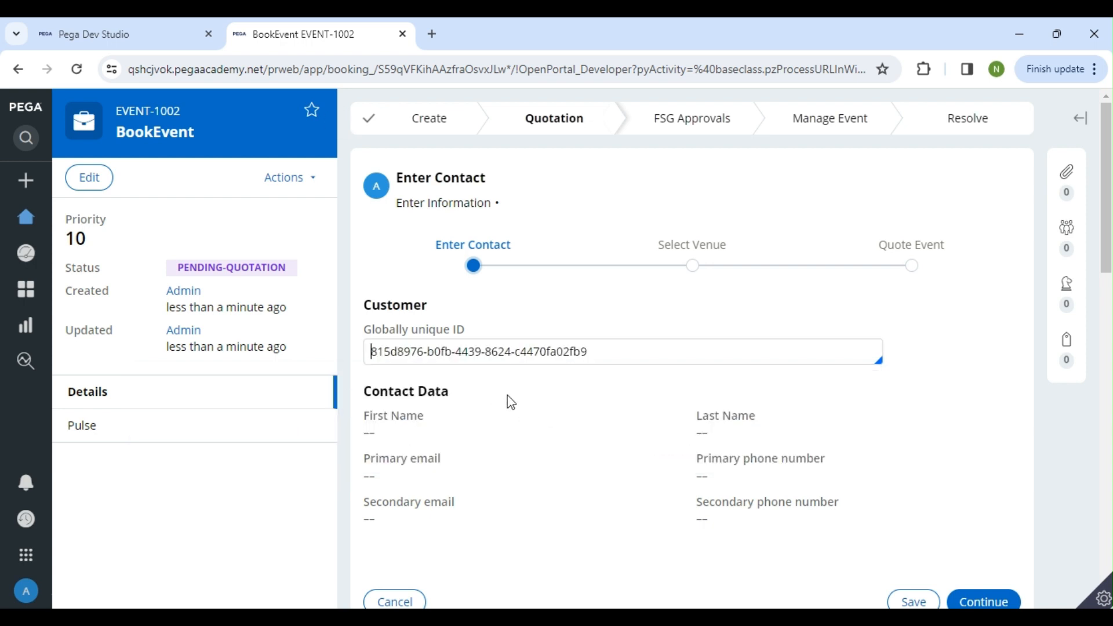
pyautogui.scroll(-2, 514, 353)
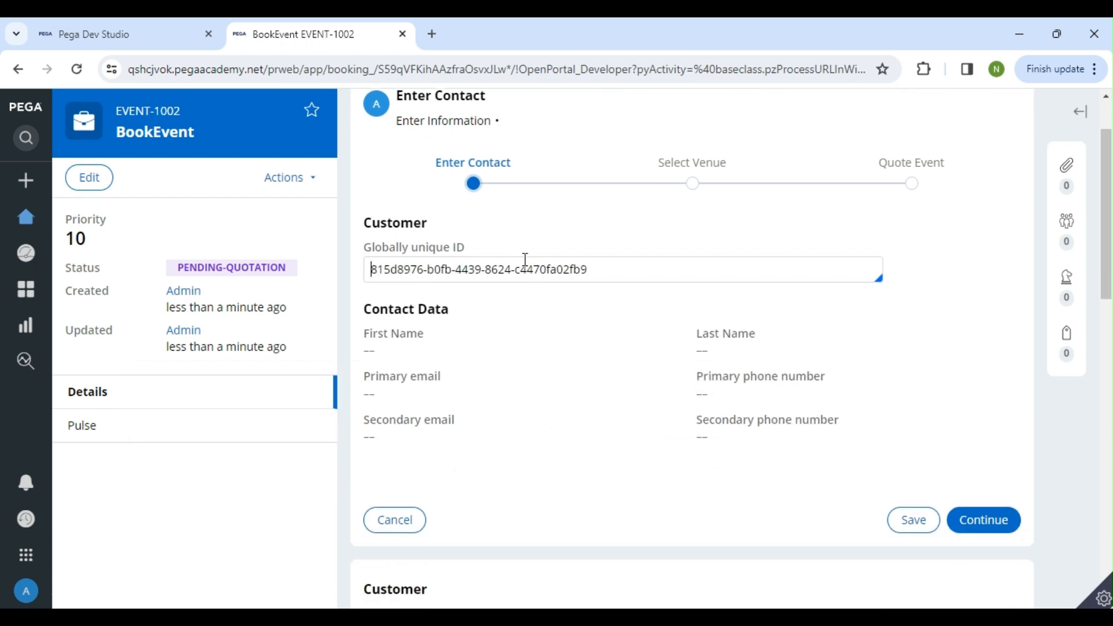
# Clear the Globally unique ID, choose the second listed customer instead, and review the Contact Data fields
pyautogui.moveTo(619, 267); pyautogui.dragTo(371, 270)
pyautogui.click(600, 270)
pyautogui.moveTo(656, 270); pyautogui.dragTo(372, 272)
pyautogui.click(486, 292)
pyautogui.moveTo(614, 273); pyautogui.dragTo(328, 270)
pyautogui.press('BackSpace')
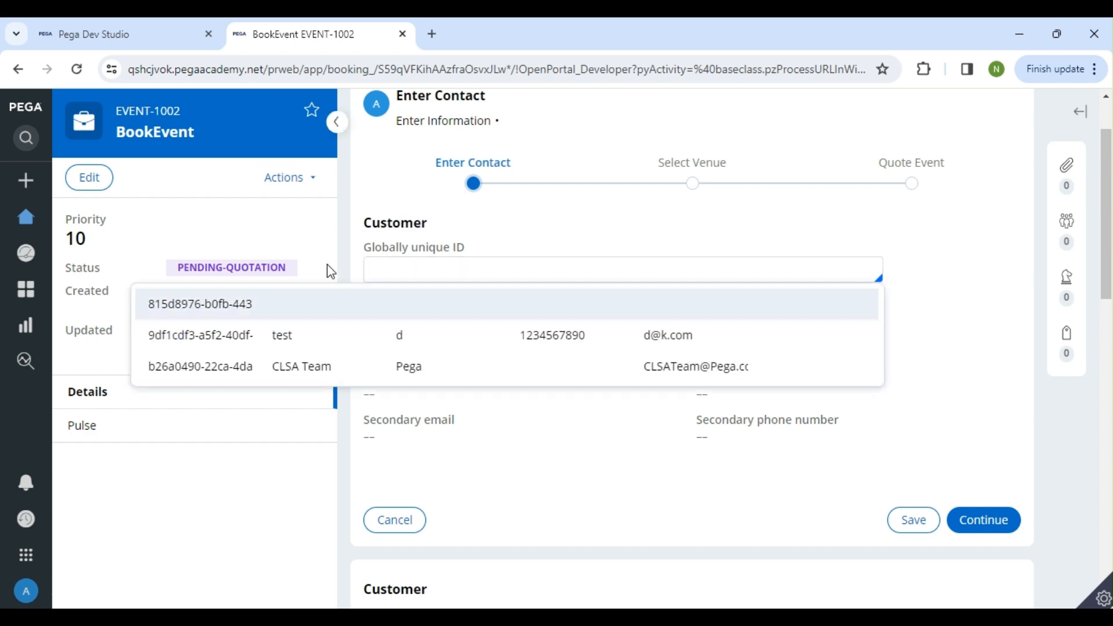
pyautogui.click(288, 336)
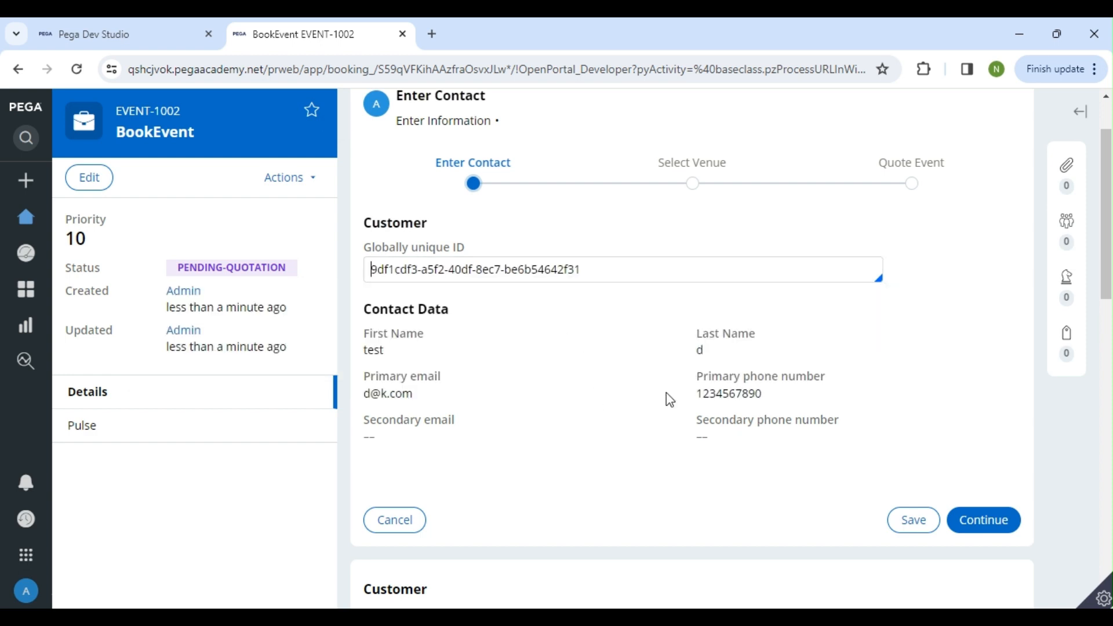
pyautogui.moveTo(372, 316)
pyautogui.mouseDown()
pyautogui.moveTo(571, 328)
pyautogui.moveTo(877, 417)
pyautogui.moveTo(586, 417)
pyautogui.moveTo(378, 331)
pyautogui.moveTo(362, 312)
pyautogui.mouseUp()
pyautogui.click(752, 454)
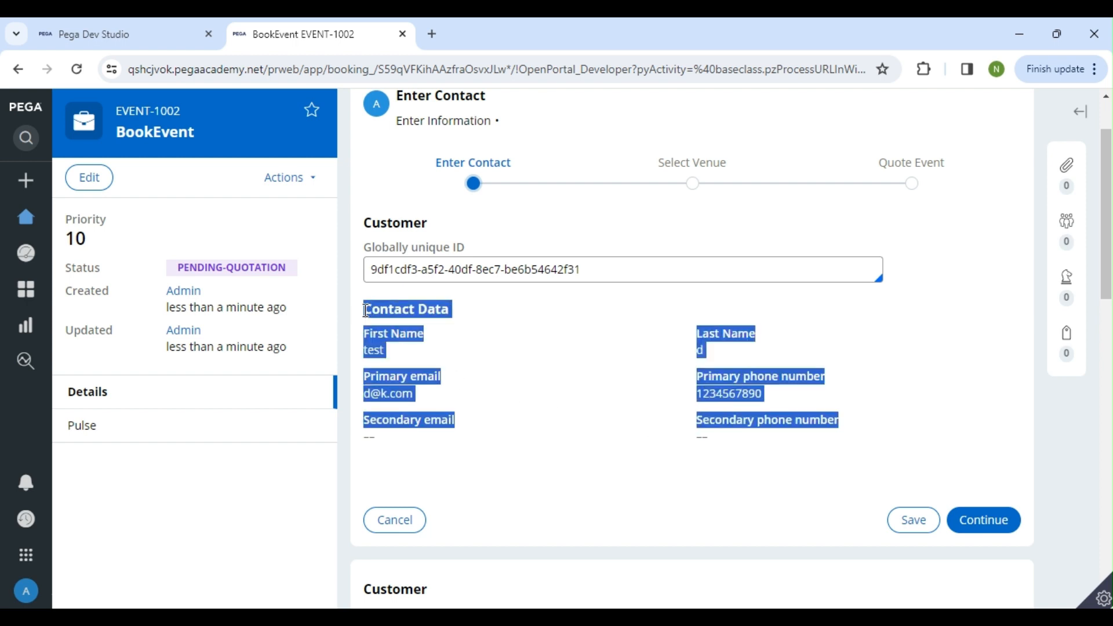
pyautogui.click(438, 333)
# Switch to Dev Studio and label the new Access Control Policy ContactReadAccess
pyautogui.click(123, 39)
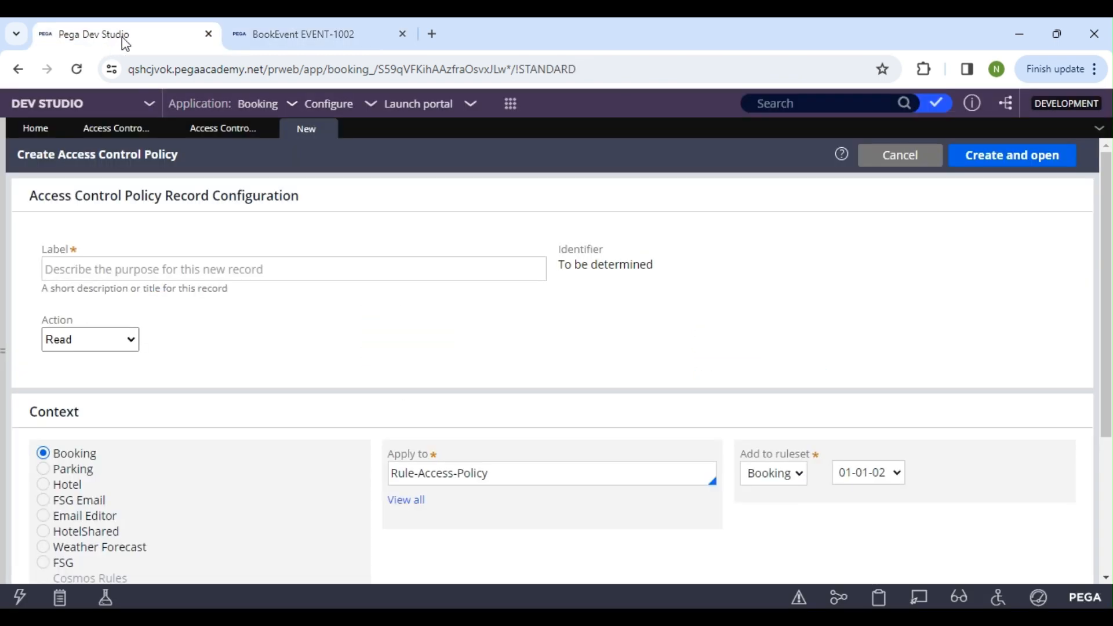
pyautogui.click(142, 258)
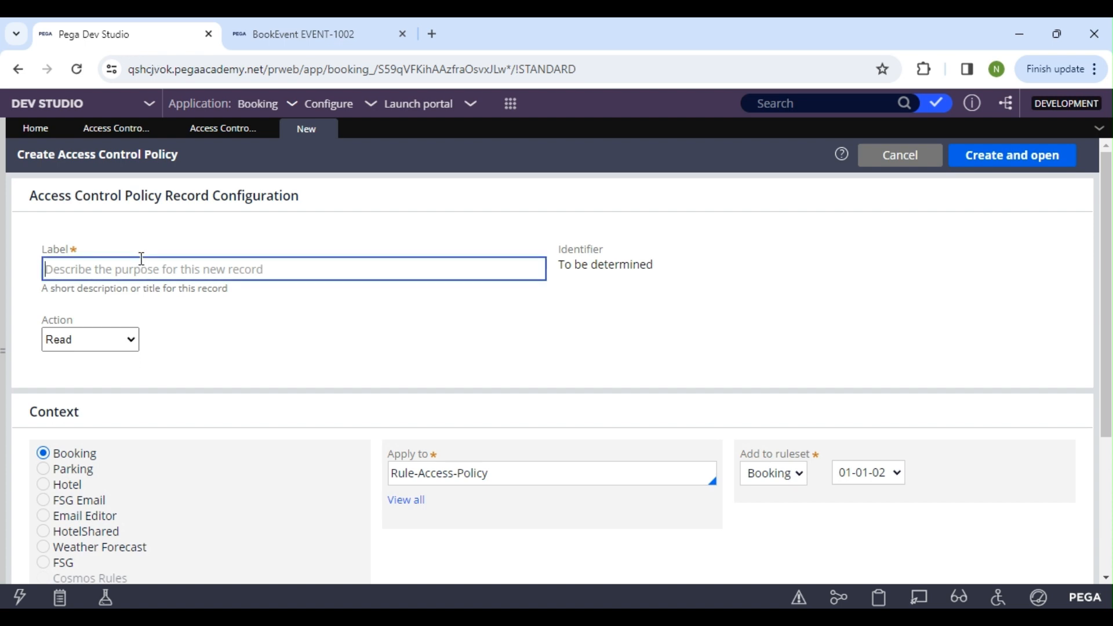
pyautogui.write('COntac')
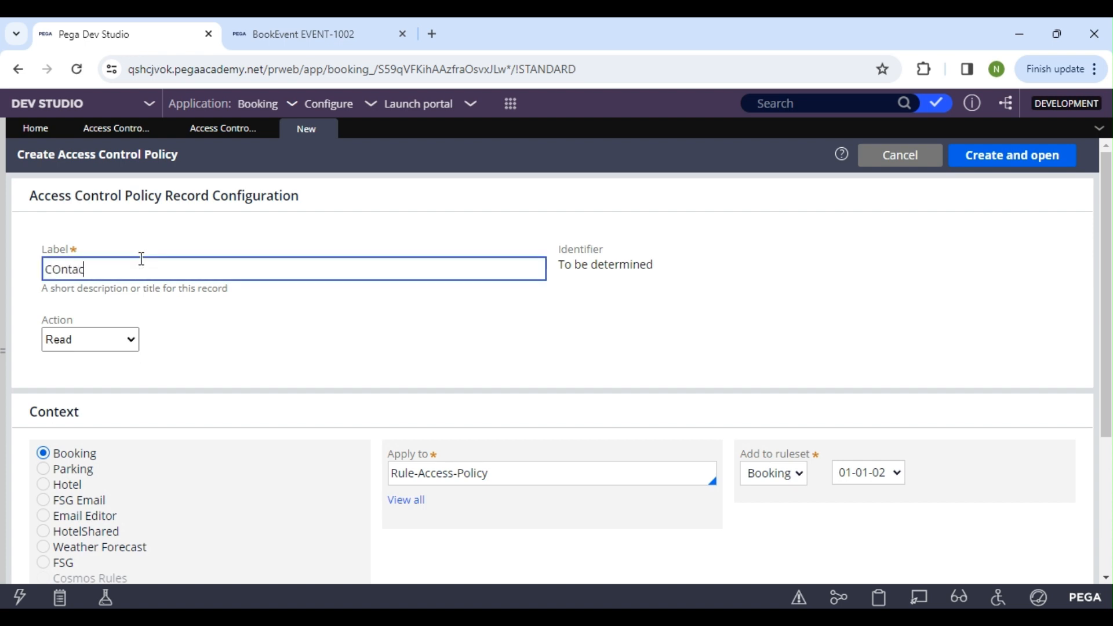
pyautogui.press('BackSpace')
pyautogui.press('BackSpace')
pyautogui.press('BackSpace')
pyautogui.press('BackSpace')
pyautogui.click(273, 355)
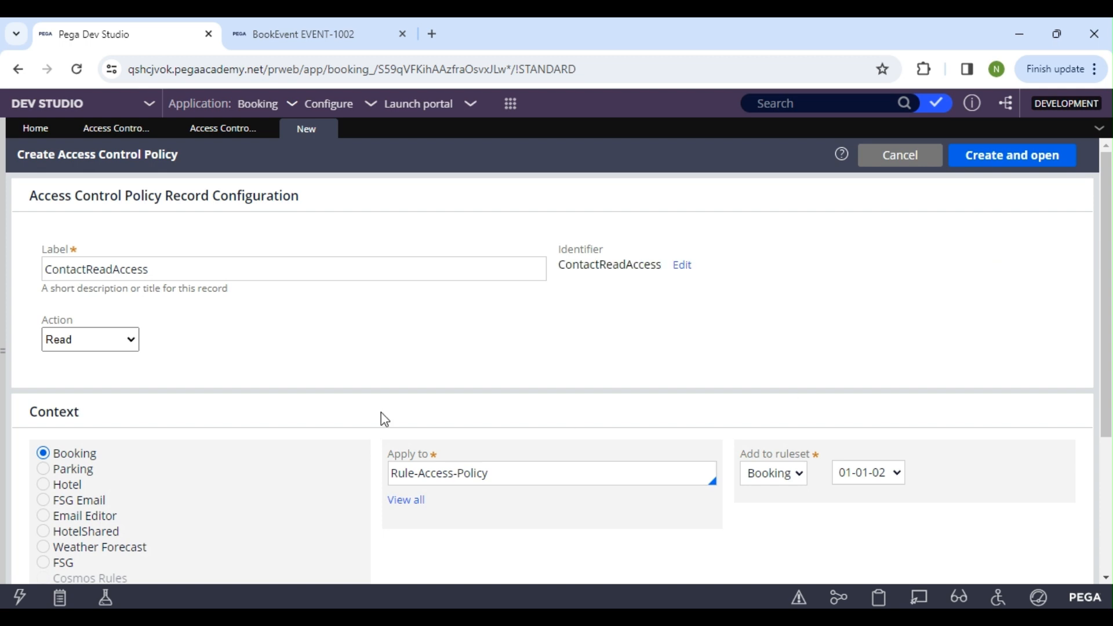
# Apply the policy to the FSG-Data-Contact class, then create and open the record
pyautogui.click(459, 481)
pyautogui.moveTo(489, 474); pyautogui.dragTo(392, 471)
pyautogui.press('BackSpace')
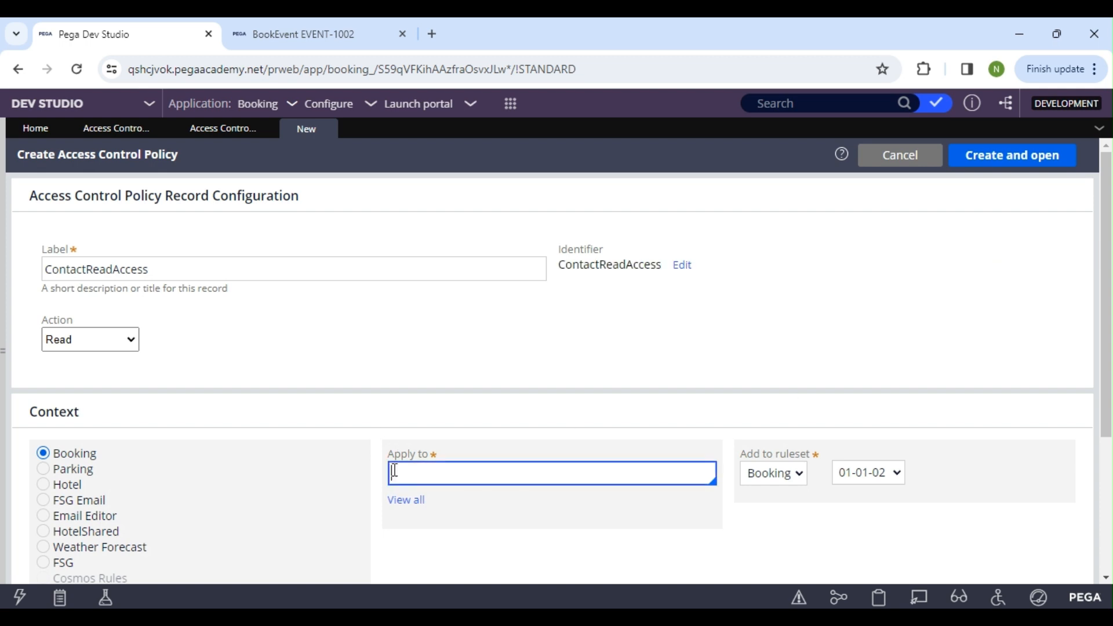
pyautogui.write('fs')
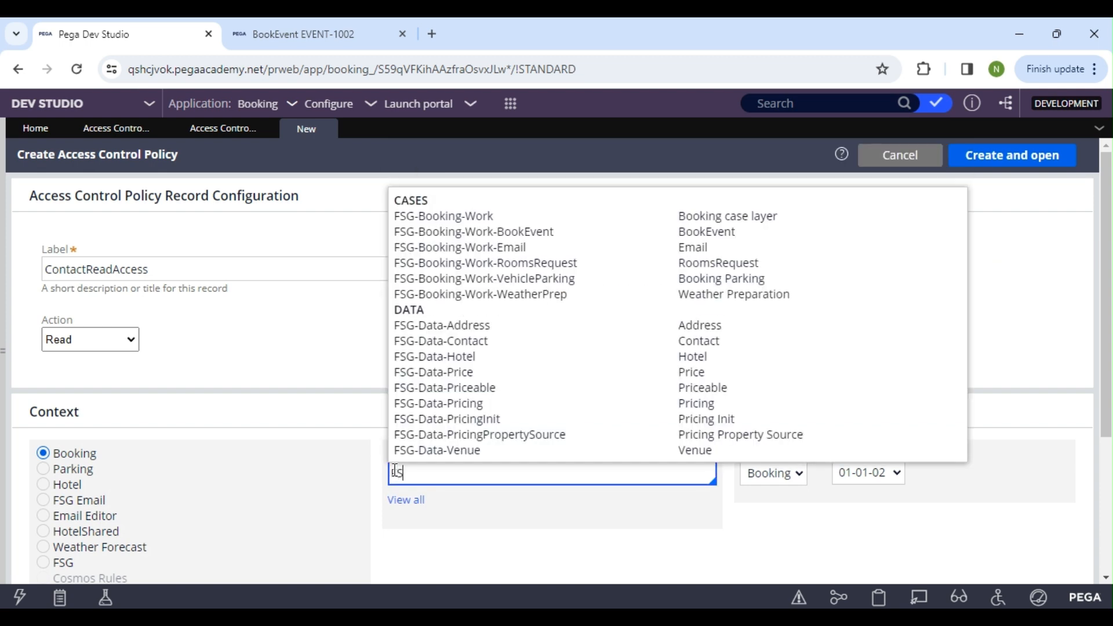
pyautogui.write('G-Data')
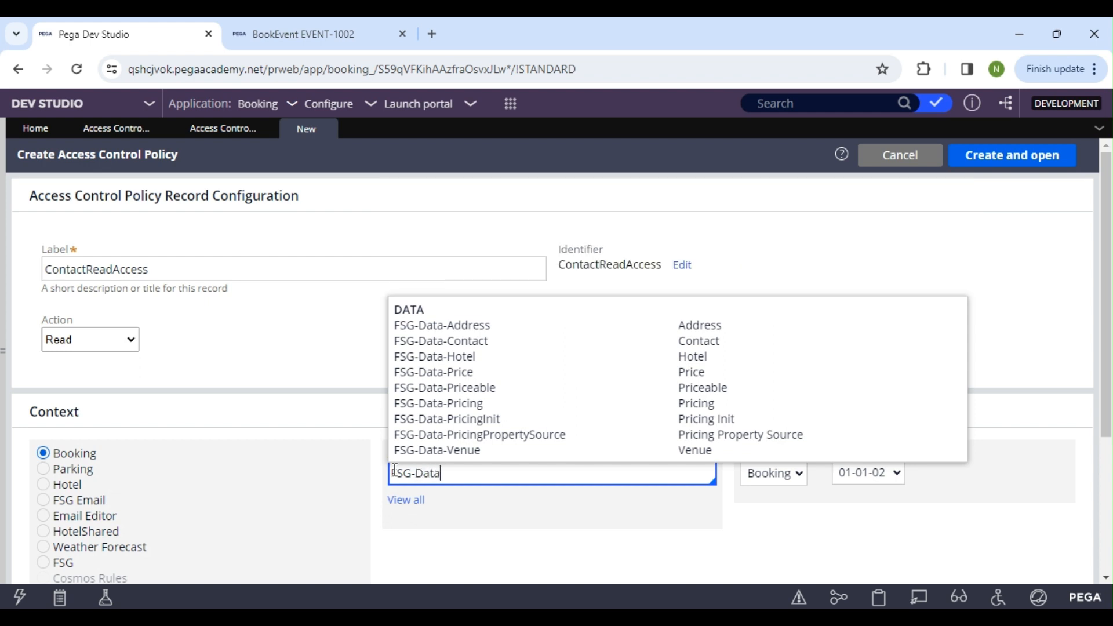
pyautogui.press('Down')
pyautogui.press('Down')
pyautogui.press('Return')
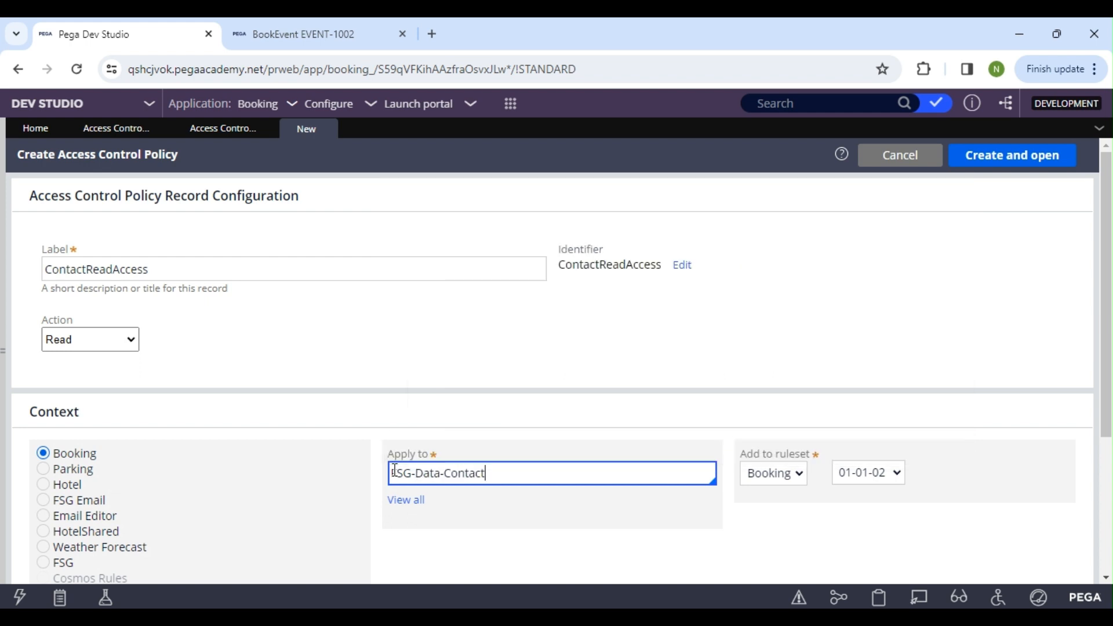
pyautogui.click(1046, 155)
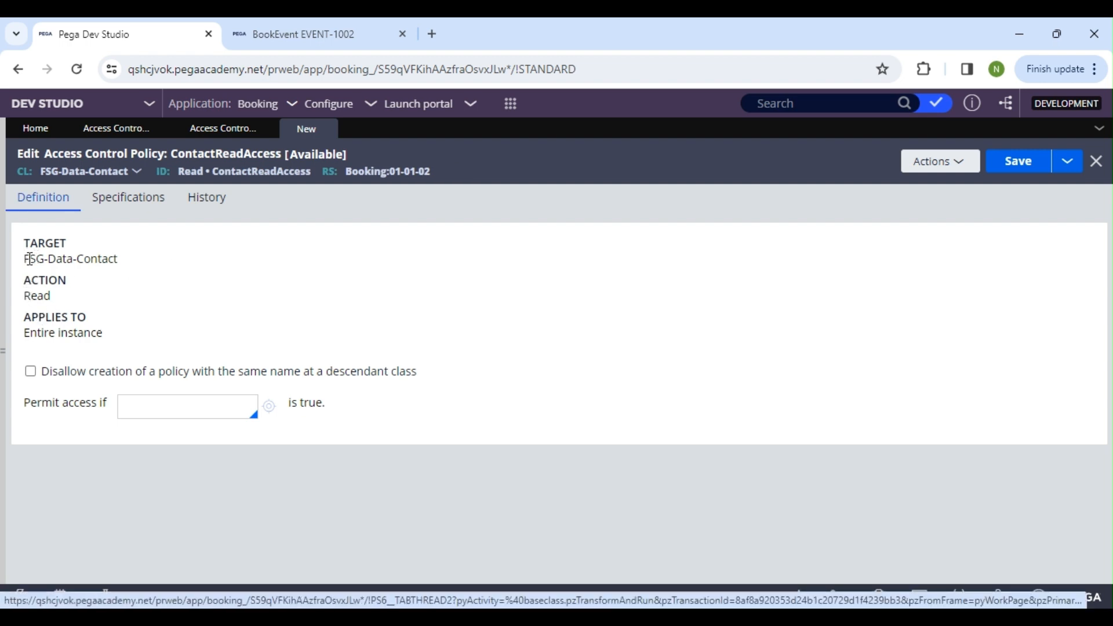
# Review the target, action and applies-to settings of the ContactReadAccess policy definition
pyautogui.moveTo(28, 259); pyautogui.dragTo(127, 259)
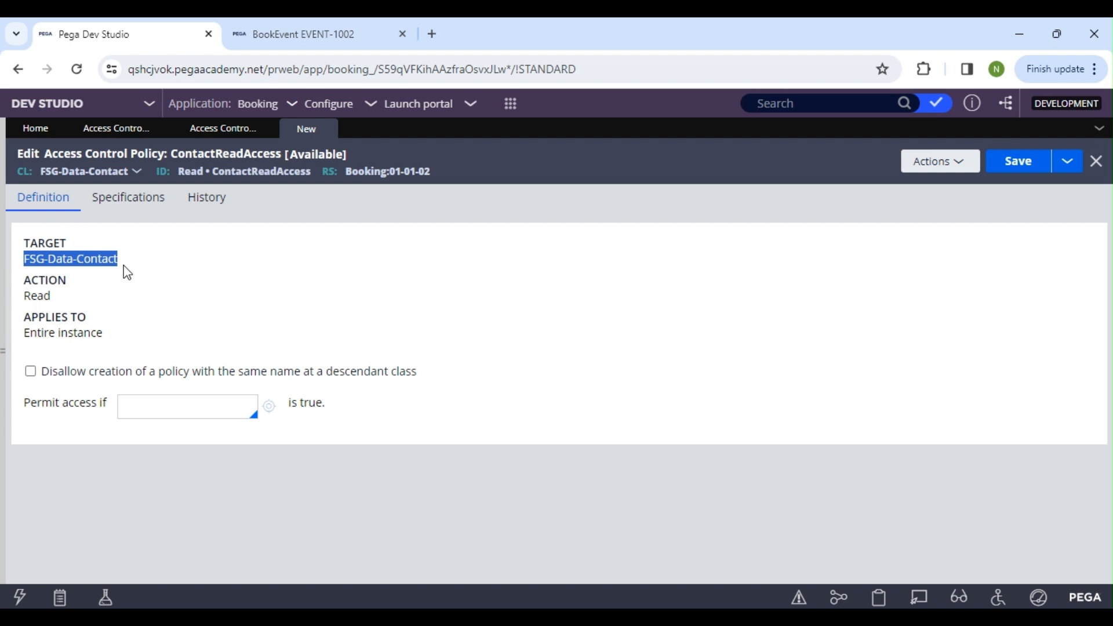
pyautogui.doubleClick(40, 294)
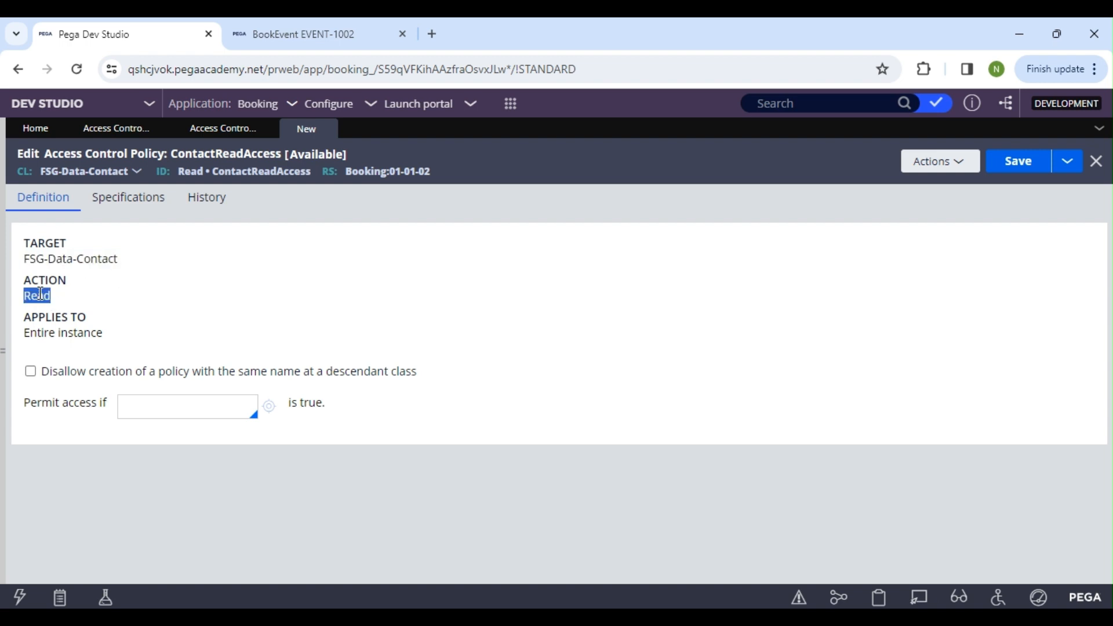
pyautogui.click(72, 321)
pyautogui.moveTo(26, 298); pyautogui.dragTo(91, 301)
pyautogui.click(71, 347)
pyautogui.moveTo(121, 339); pyautogui.dragTo(1, 335)
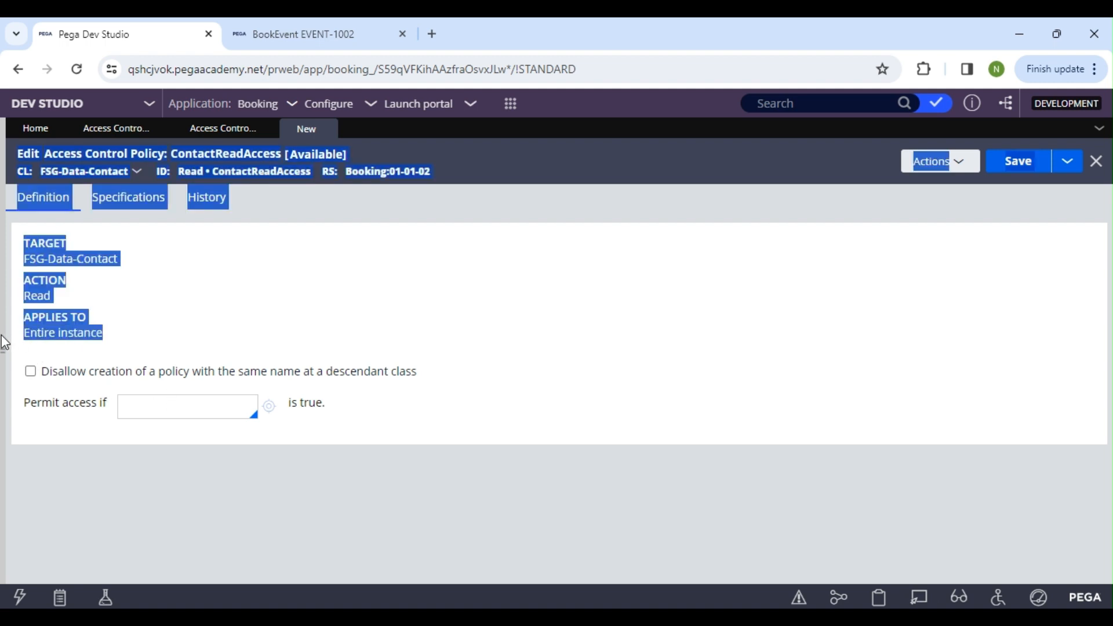
pyautogui.click(54, 274)
pyautogui.moveTo(133, 273); pyautogui.dragTo(23, 260)
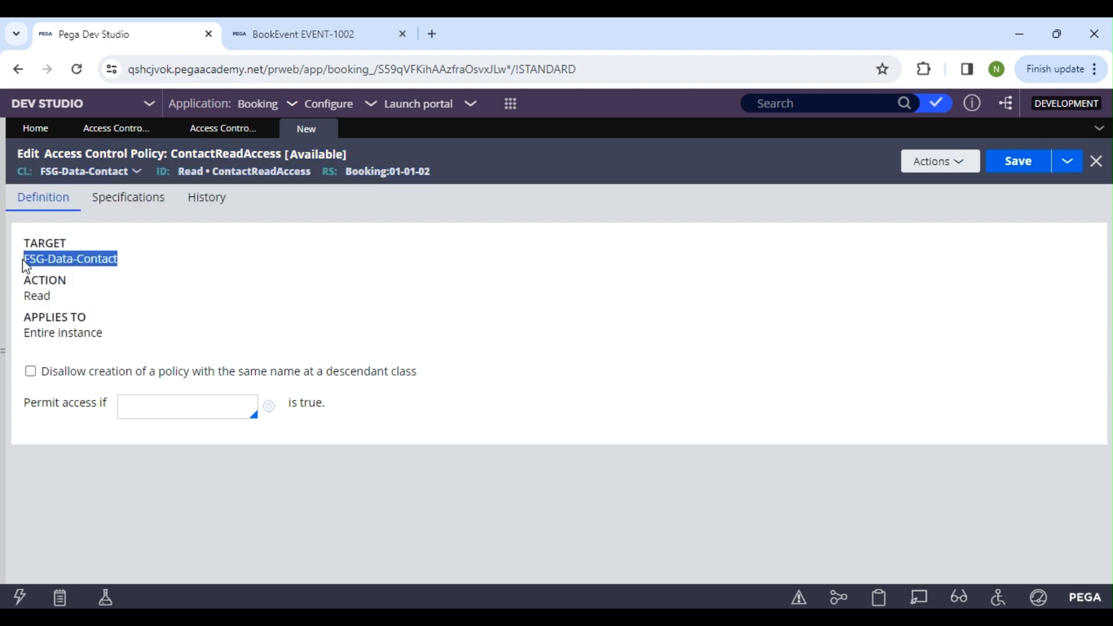
pyautogui.click(172, 392)
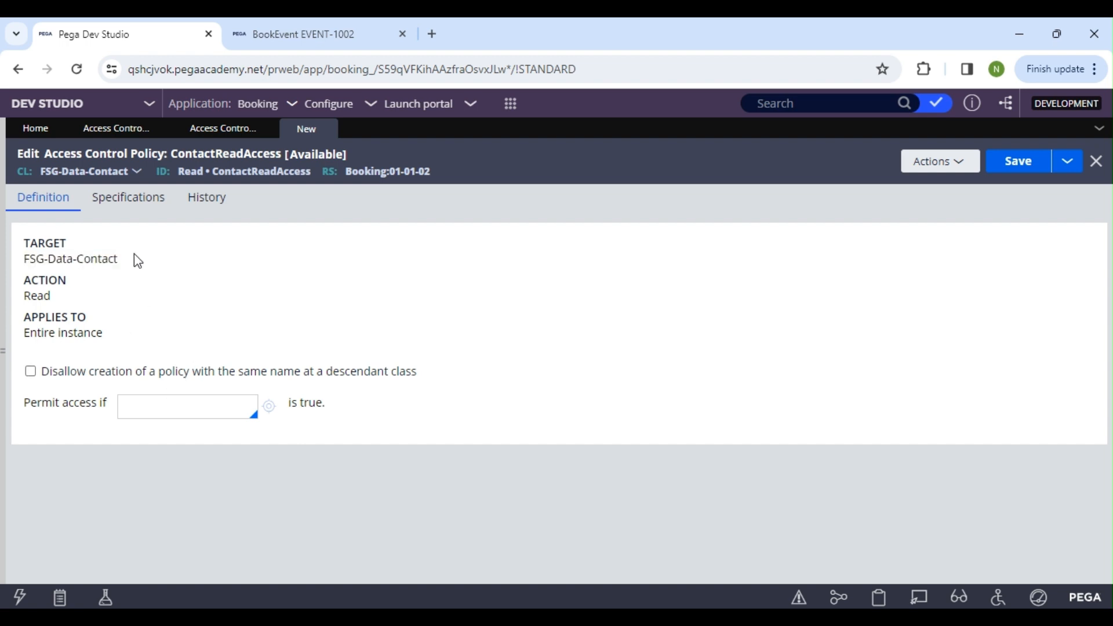
pyautogui.moveTo(130, 261); pyautogui.dragTo(32, 259)
pyautogui.click(119, 308)
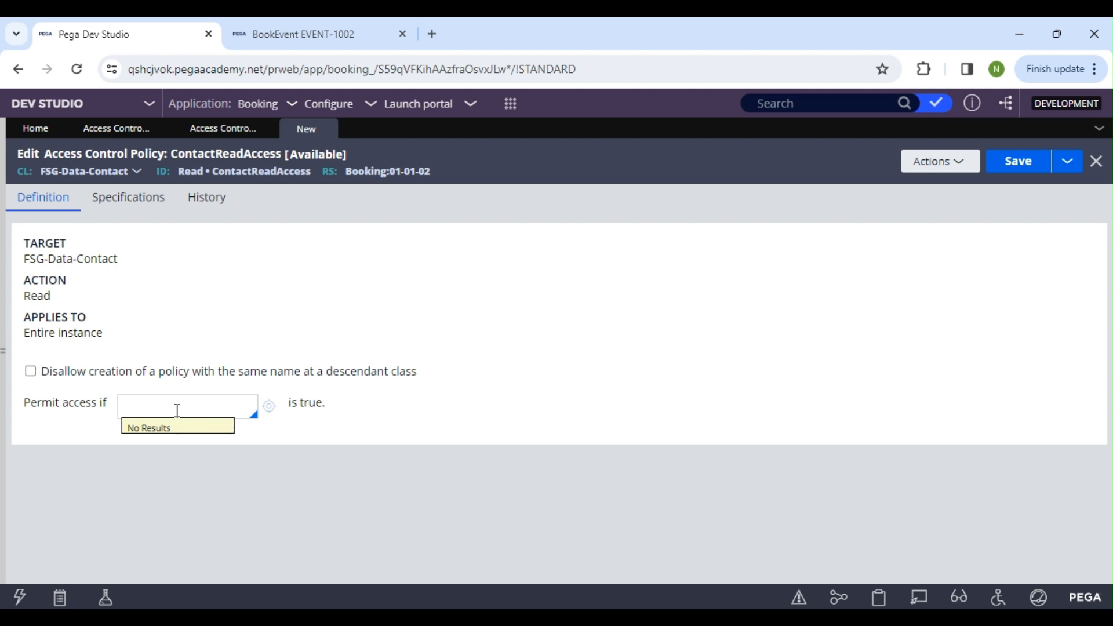
# Set the policy to permit access if ContactPolicyCond is true
pyautogui.write('nact')
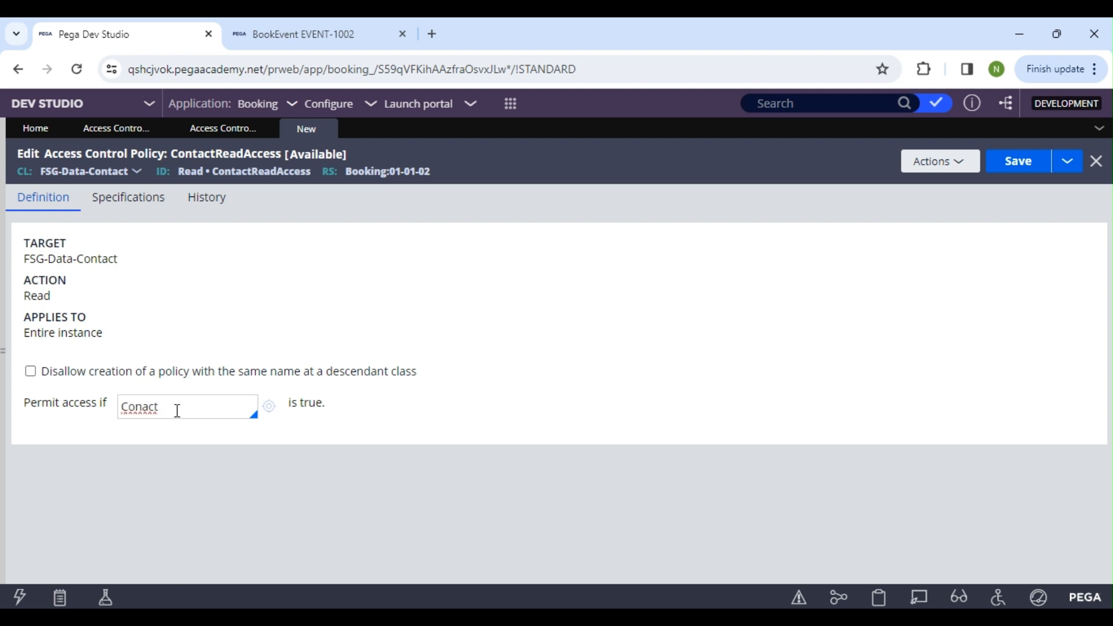
pyautogui.press('BackSpace')
pyautogui.press('BackSpace')
pyautogui.press('BackSpace')
pyautogui.write('tactPolicyCond')
# Review how the permit-access condition relates to the policy's target class and action
pyautogui.click(137, 399)
pyautogui.click(304, 400)
pyautogui.moveTo(305, 400); pyautogui.dragTo(326, 403)
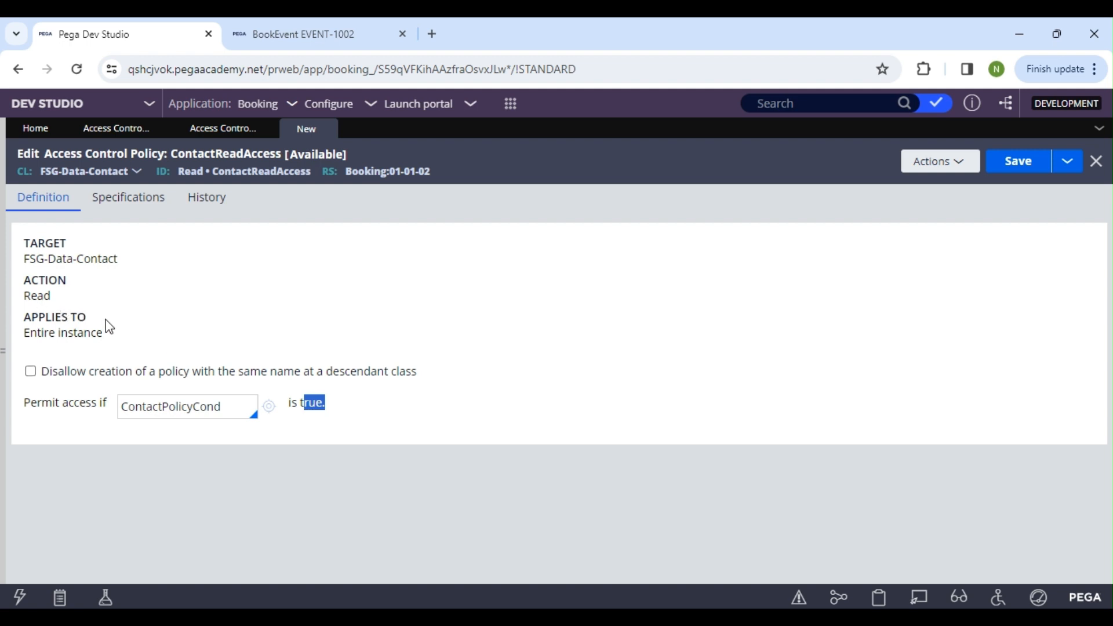
pyautogui.click(32, 299)
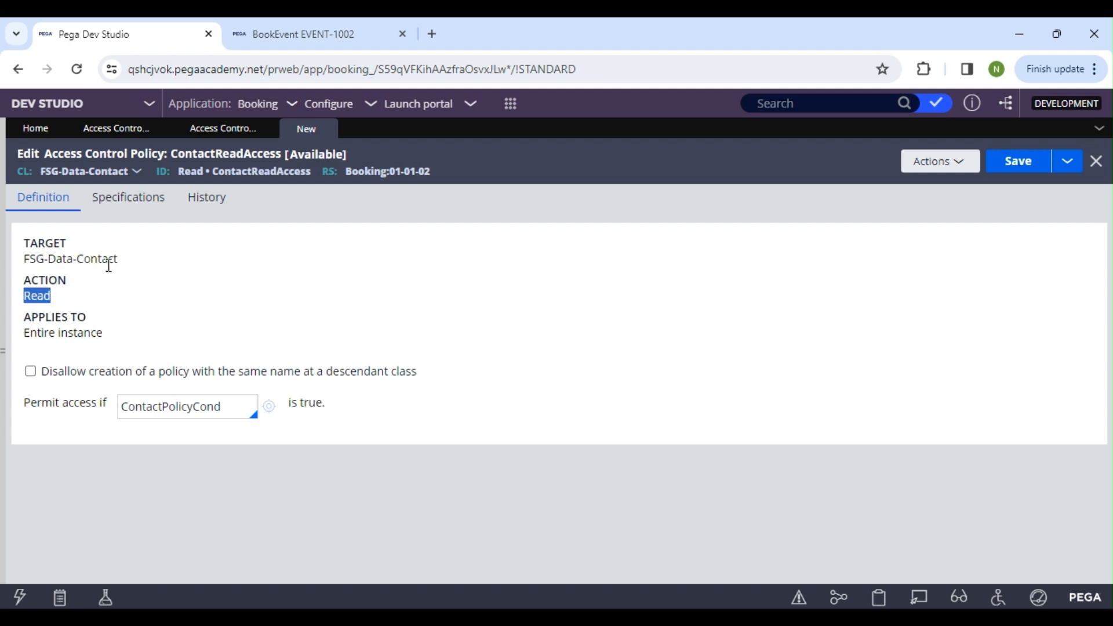
pyautogui.moveTo(119, 259); pyautogui.dragTo(20, 263)
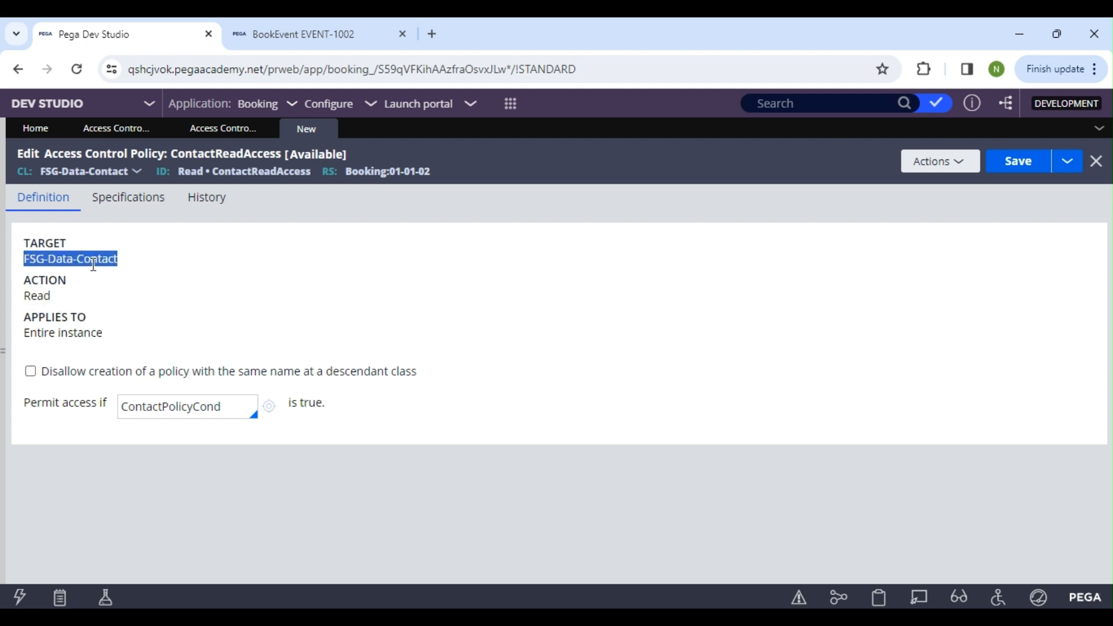
pyautogui.moveTo(139, 259); pyautogui.dragTo(32, 284)
pyautogui.click(71, 294)
pyautogui.moveTo(71, 295); pyautogui.dragTo(24, 297)
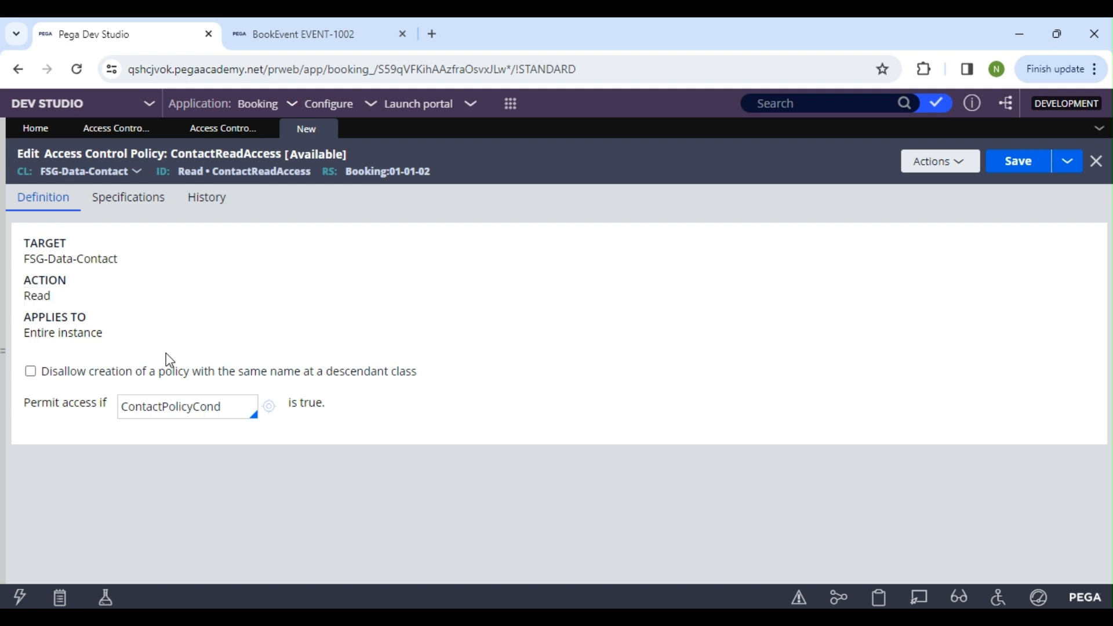
pyautogui.doubleClick(181, 407)
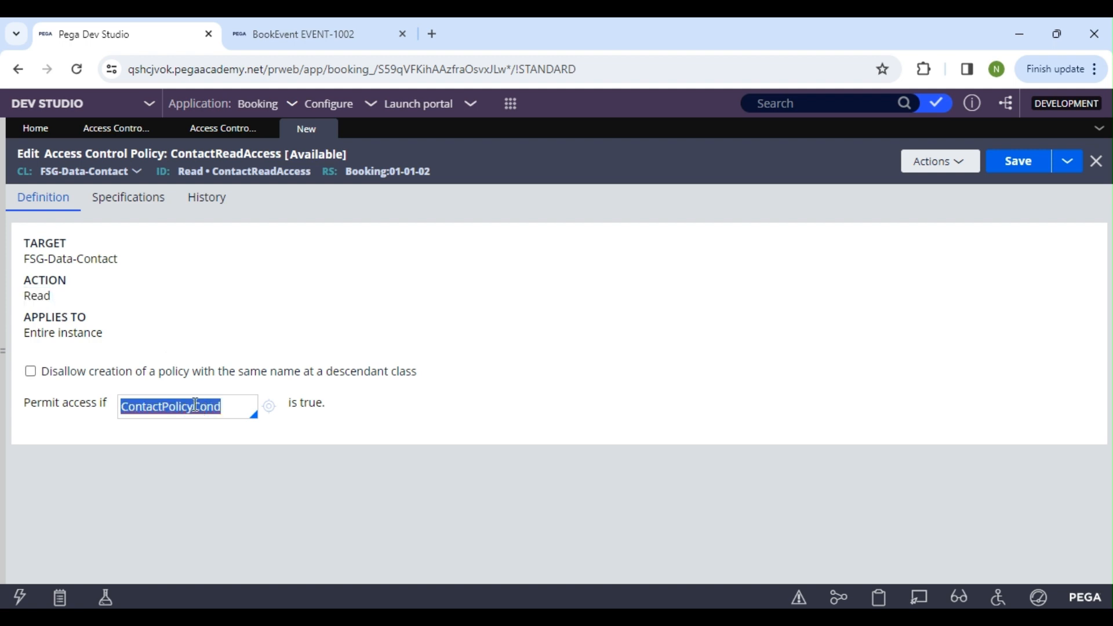
pyautogui.moveTo(22, 294); pyautogui.dragTo(56, 302)
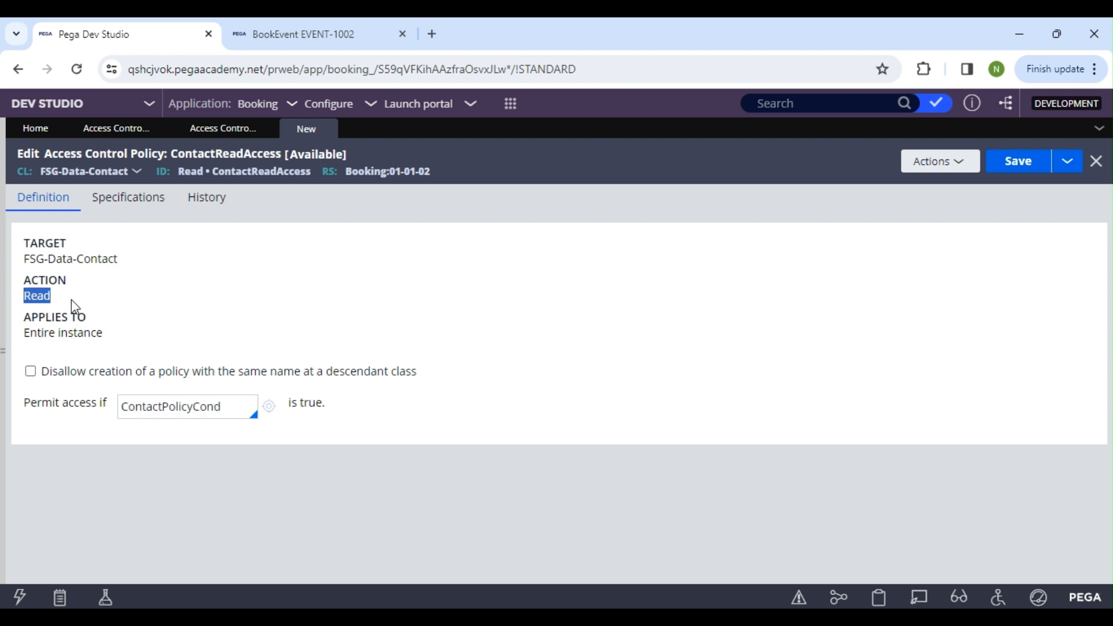
pyautogui.click(127, 308)
# Create and open the ContactPolicyCond access control policy condition from the policy's permit-access condition
pyautogui.click(276, 410)
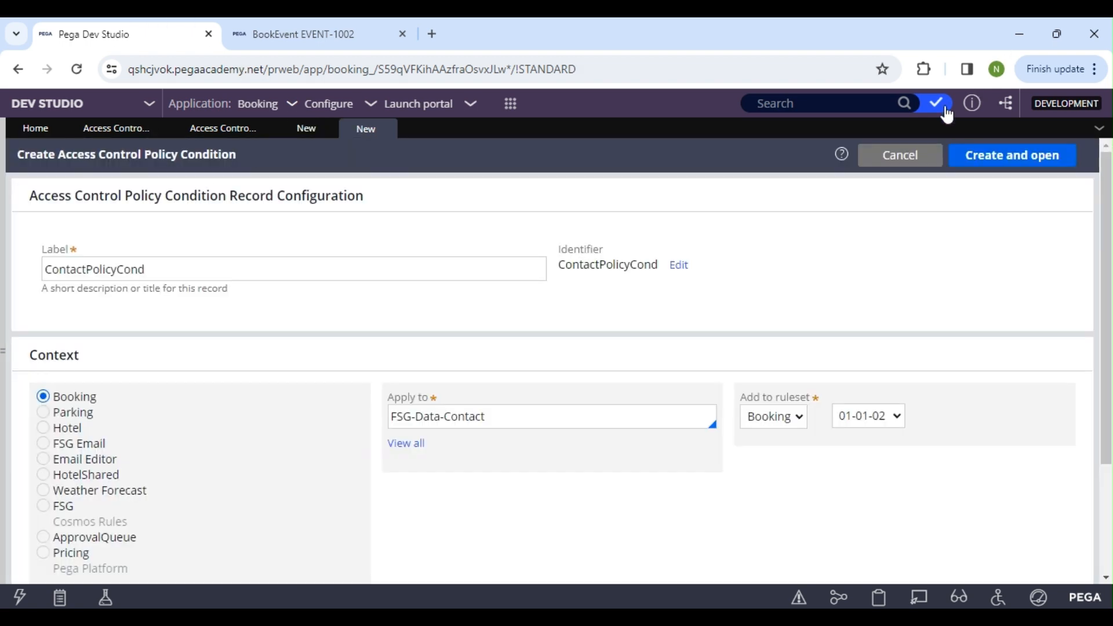
pyautogui.click(1015, 158)
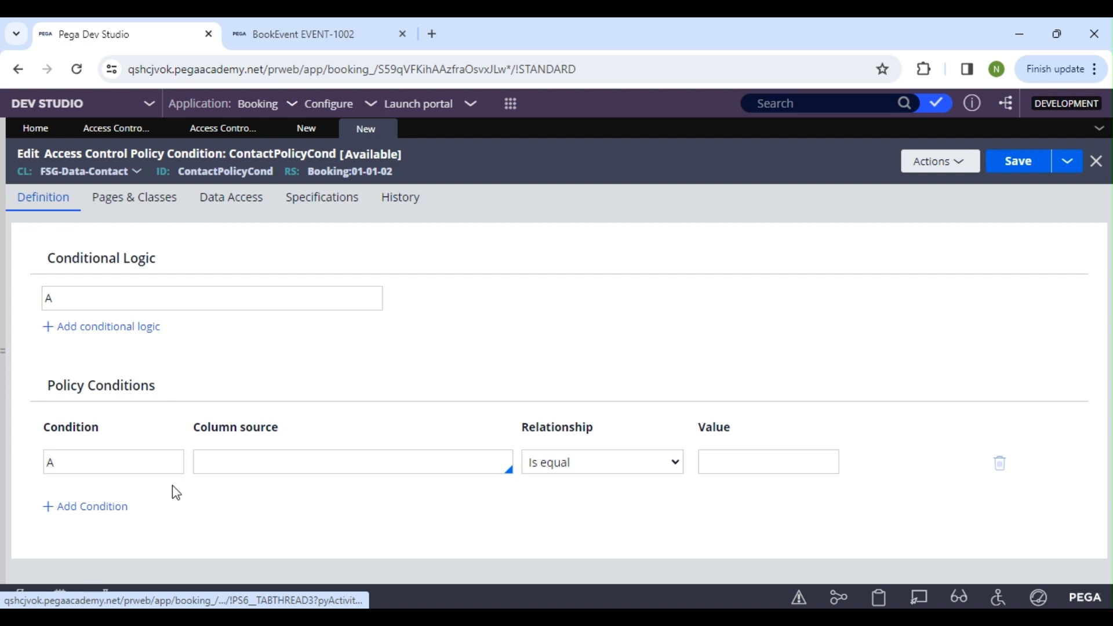
# Define condition A with column source .pxCreateOpName and relationship Is not null, and save the policy condition
pyautogui.click(263, 464)
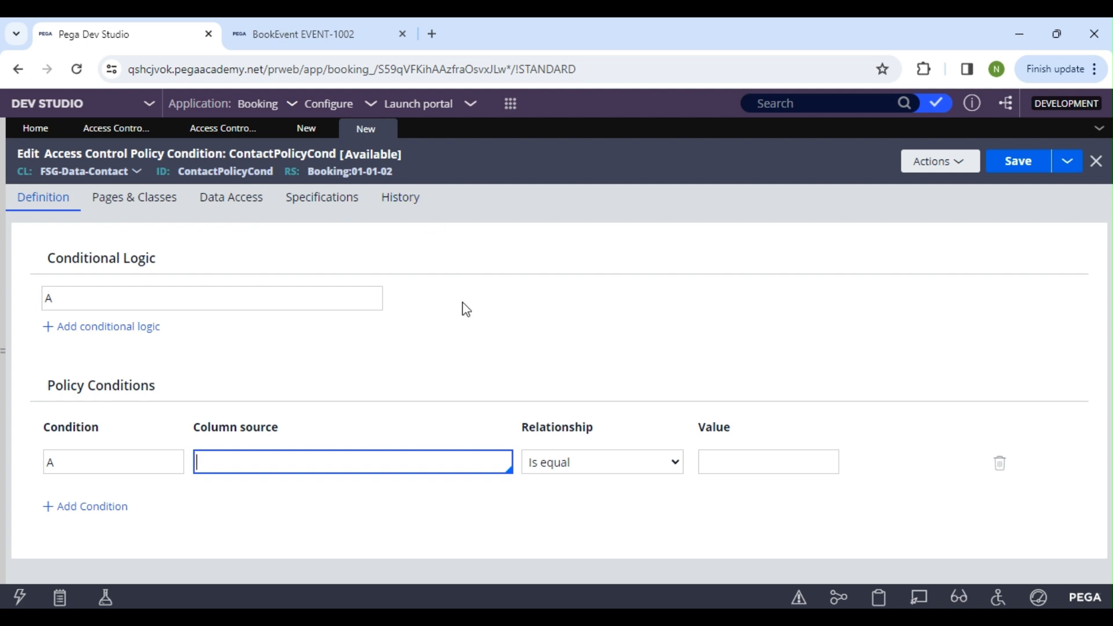
pyautogui.press('Down')
pyautogui.click(271, 499)
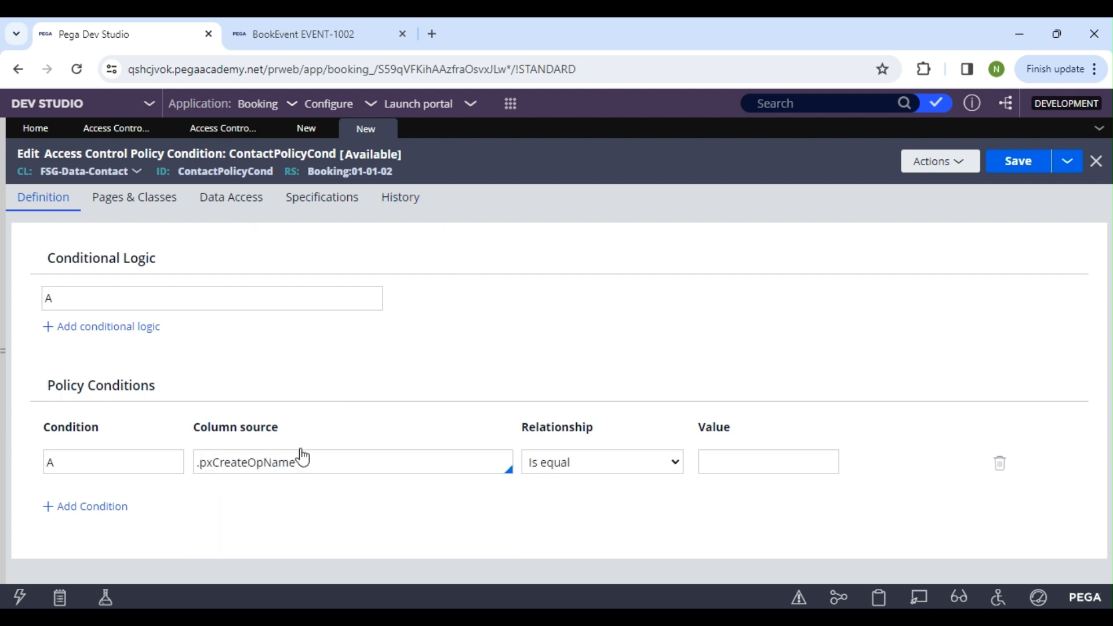
pyautogui.click(551, 462)
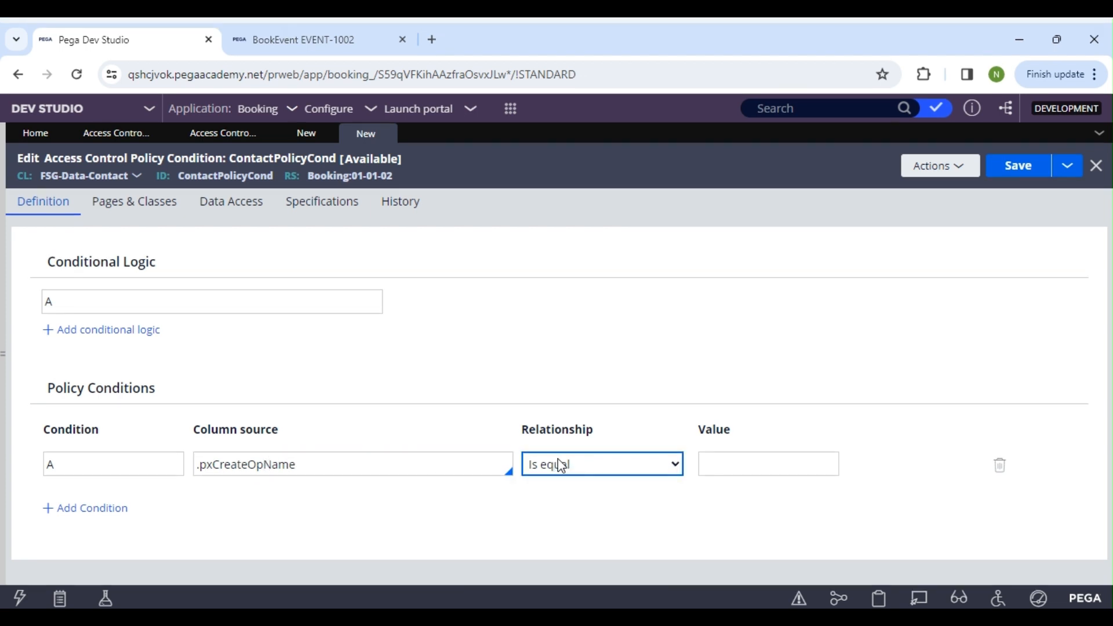
pyautogui.click(565, 533)
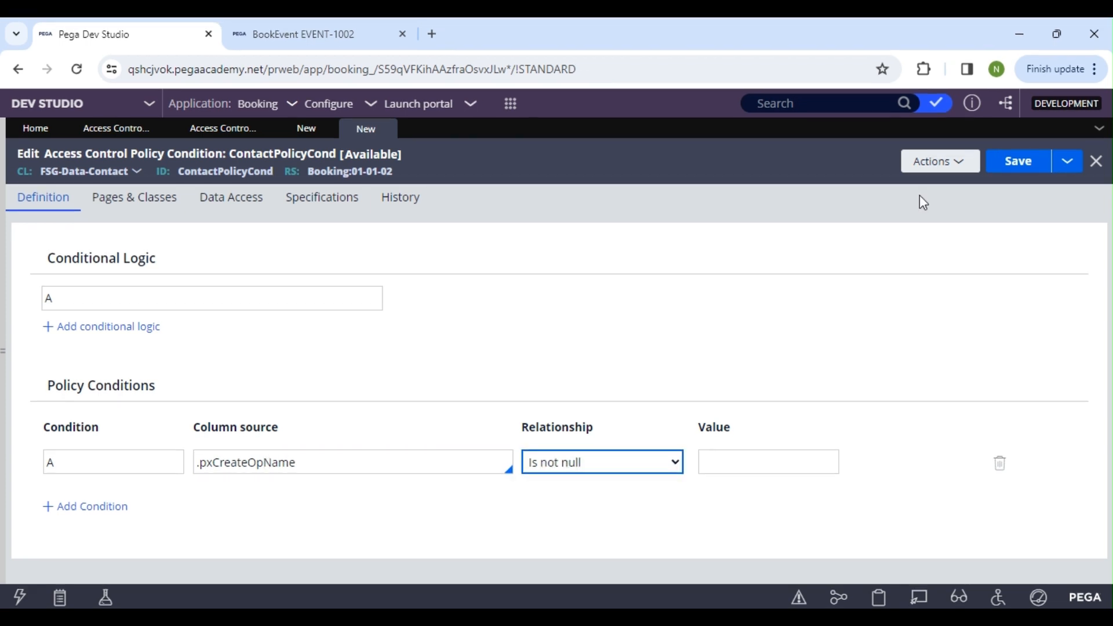
pyautogui.click(1019, 165)
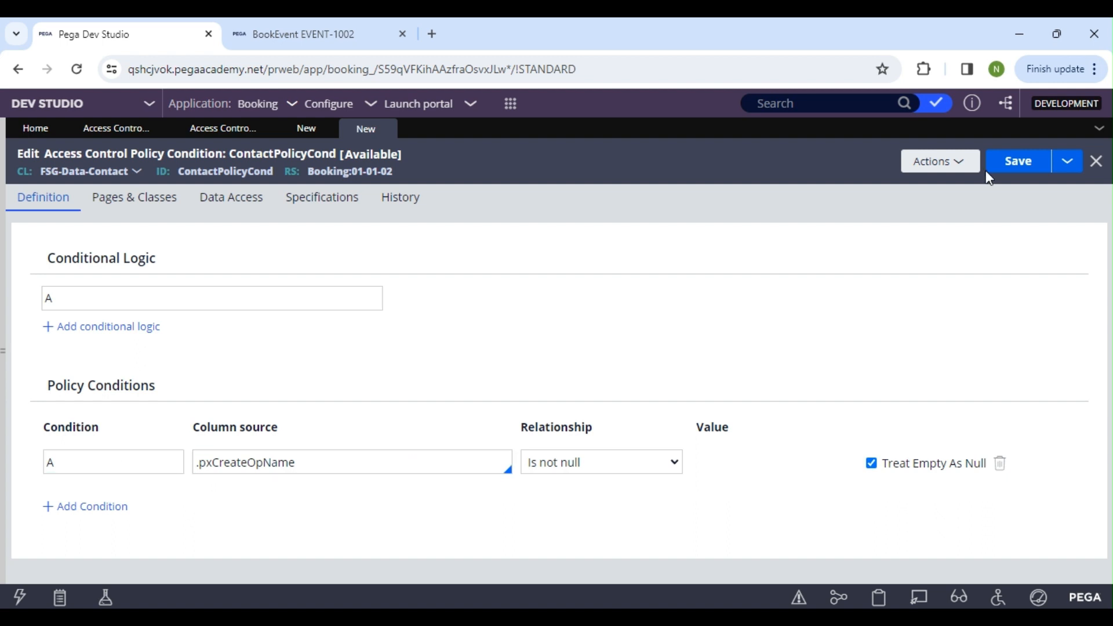
pyautogui.click(1037, 172)
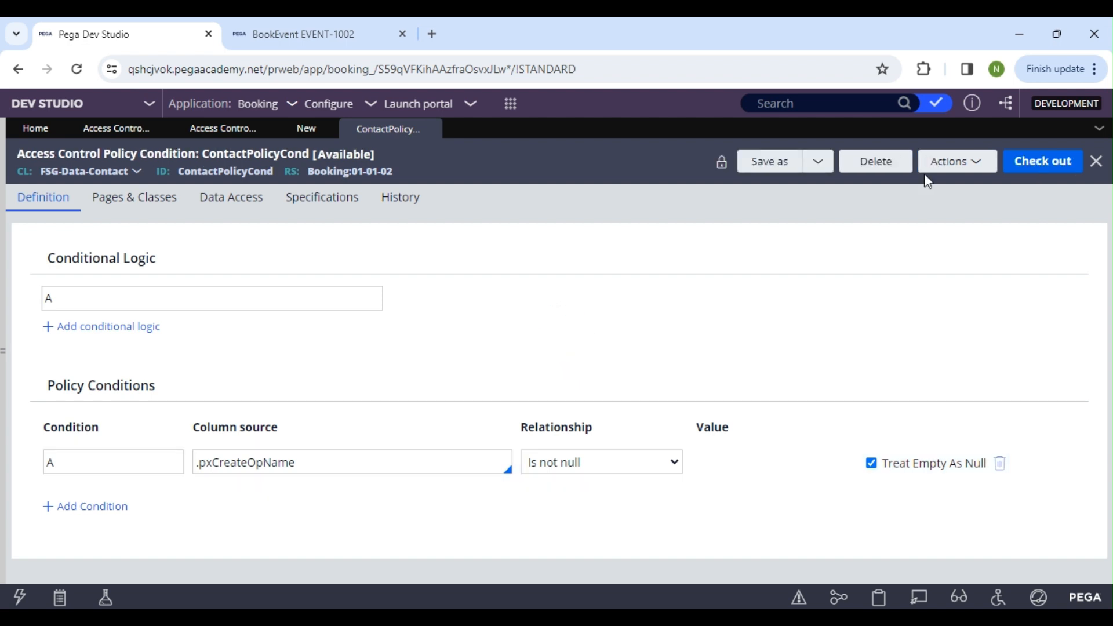
# Return to the ContactReadAccess policy and save it
pyautogui.click(297, 130)
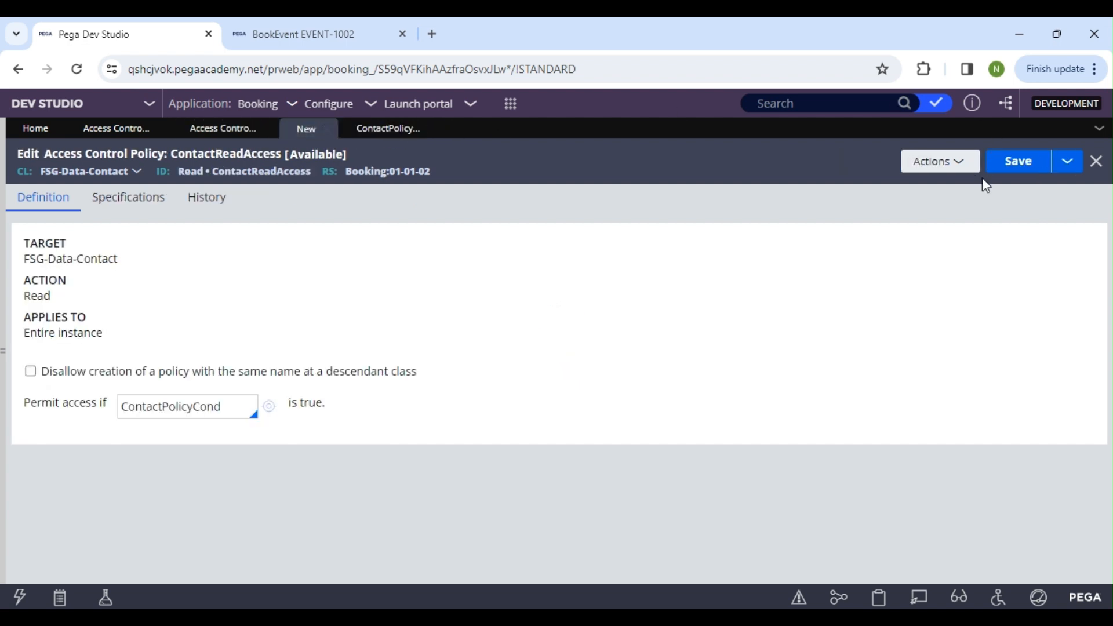
pyautogui.click(1012, 173)
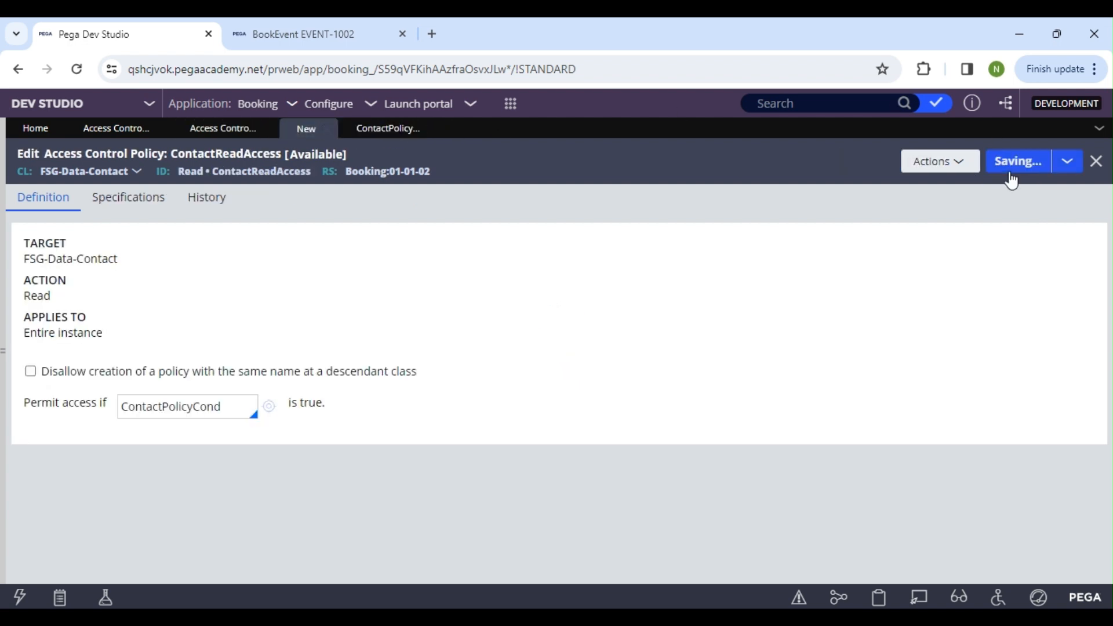
# Compare the ContactPolicyCond column source with the customer selected in the BookEvent case
pyautogui.click(429, 128)
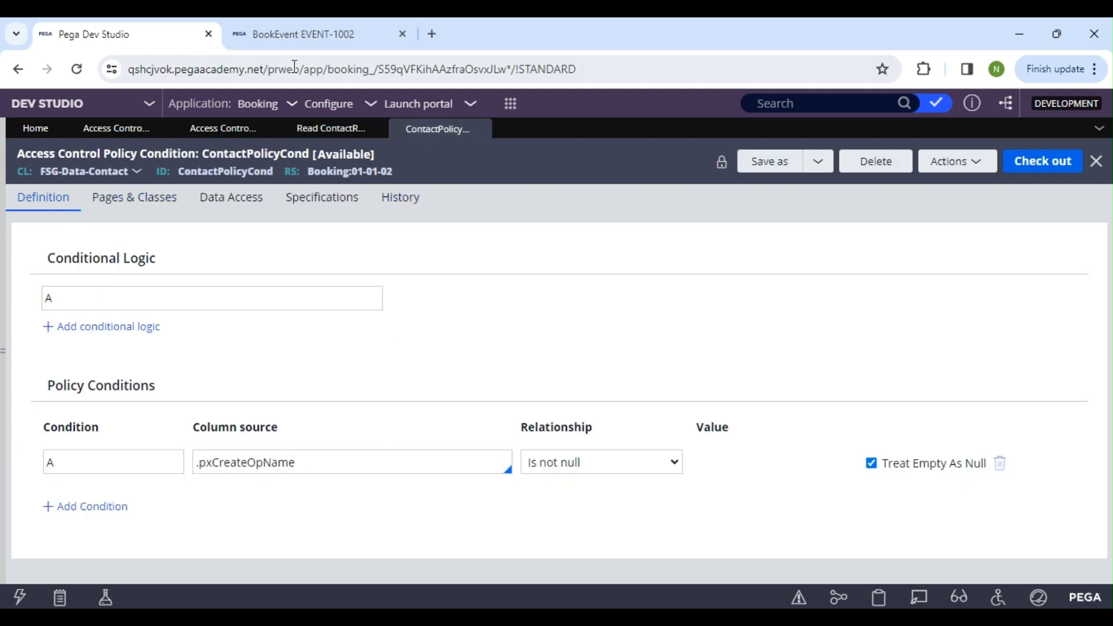
pyautogui.click(299, 34)
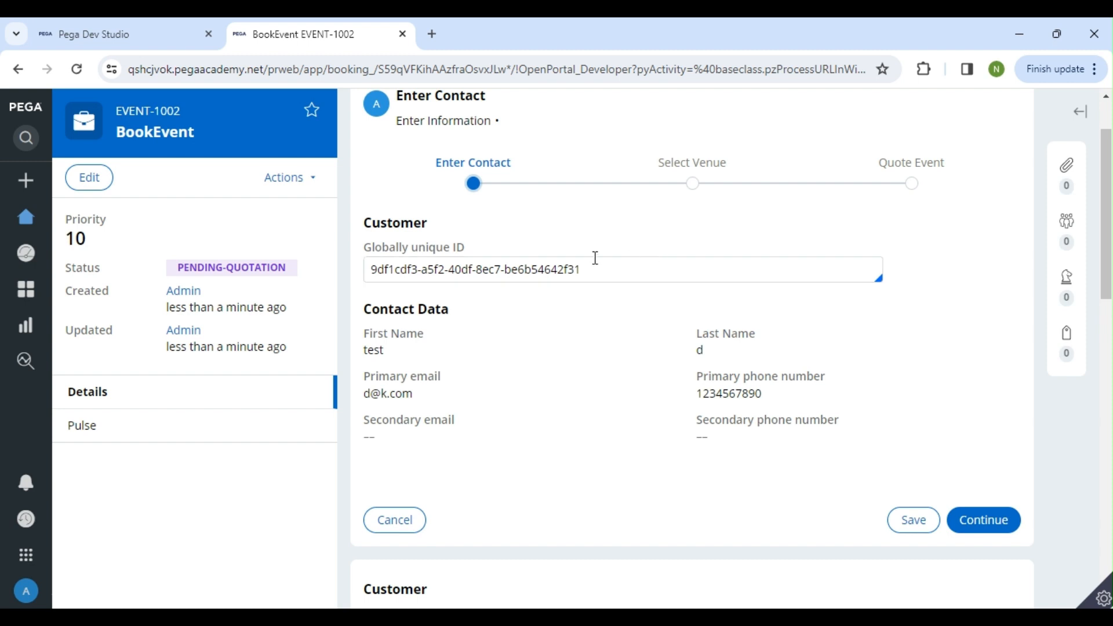
pyautogui.moveTo(623, 271); pyautogui.dragTo(372, 294)
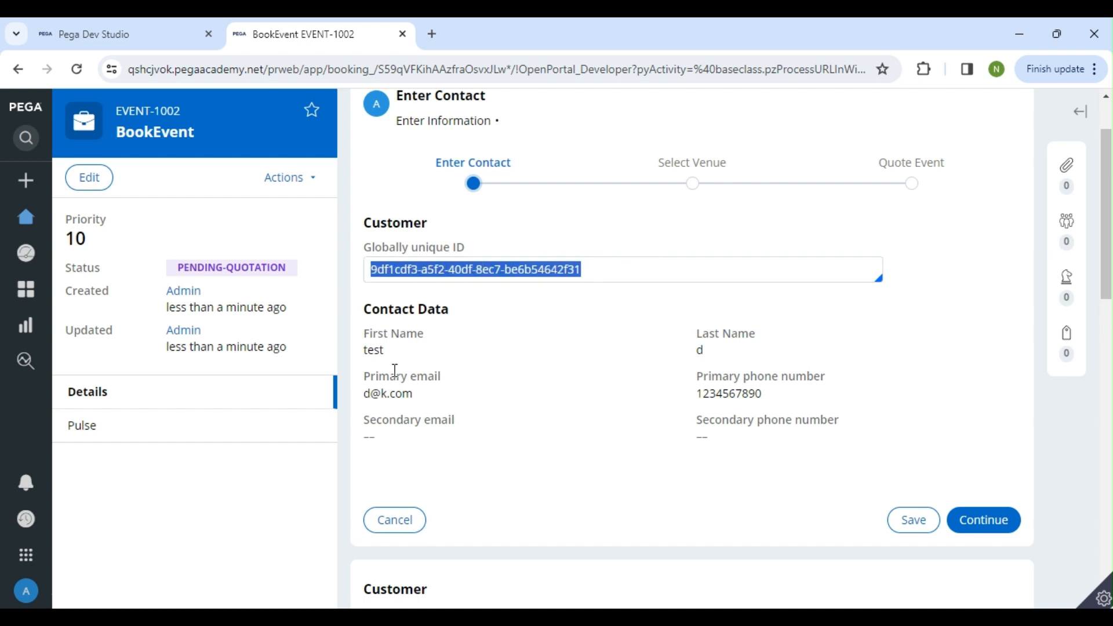
pyautogui.click(130, 33)
pyautogui.click(248, 464)
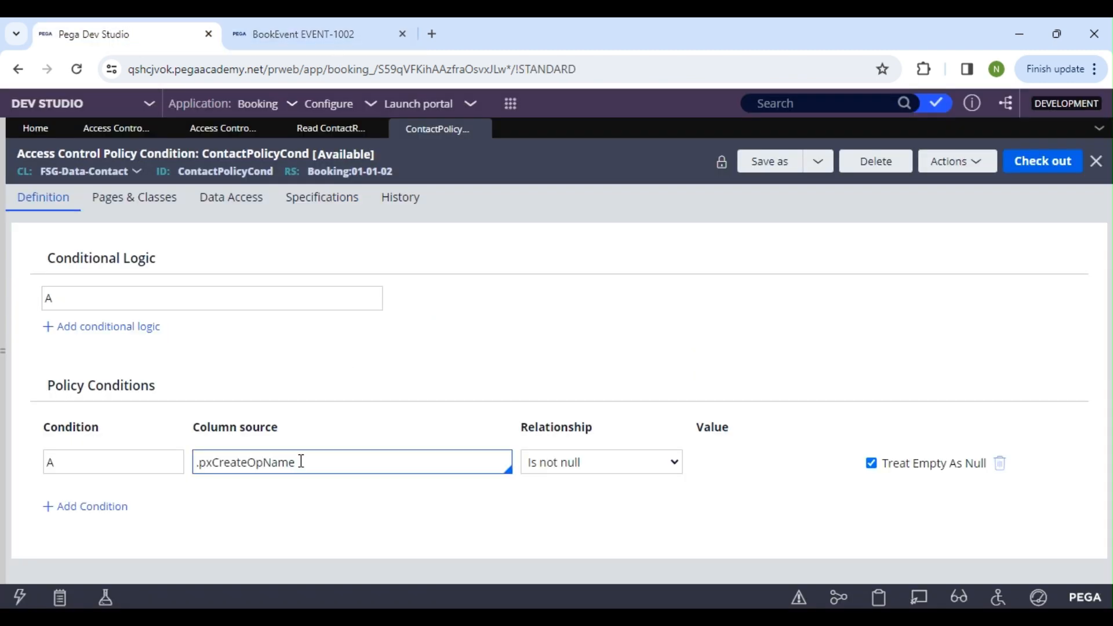
# Check the available contacts in the BookEvent case's customer lookup and select the CLSA Team record
pyautogui.moveTo(299, 462); pyautogui.dragTo(196, 472)
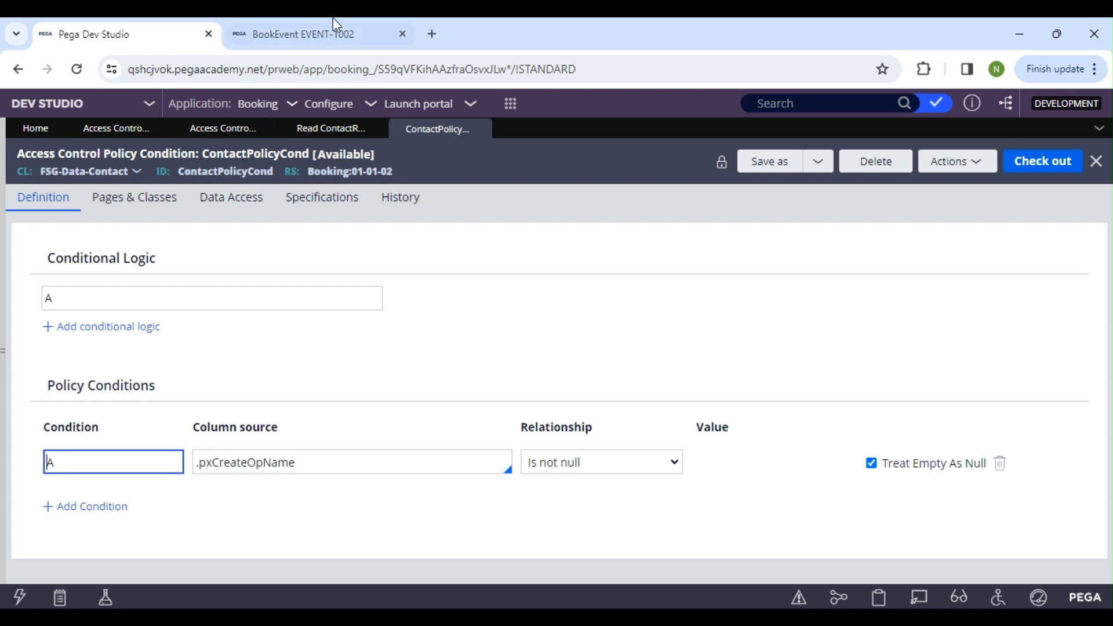
pyautogui.click(333, 30)
pyautogui.press('BackSpace')
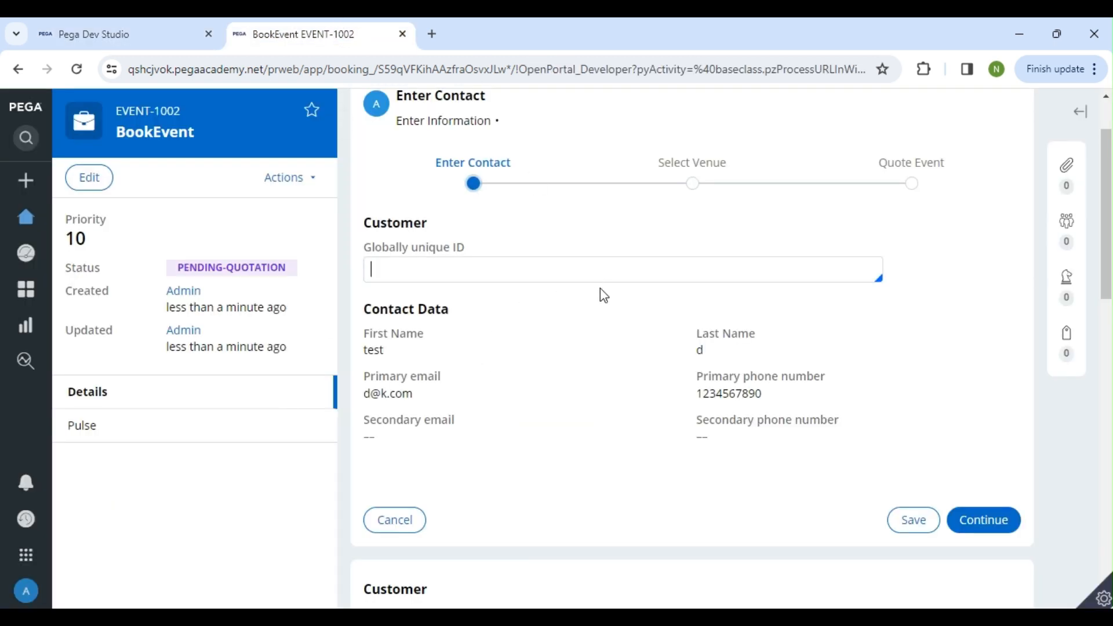
pyautogui.click(469, 363)
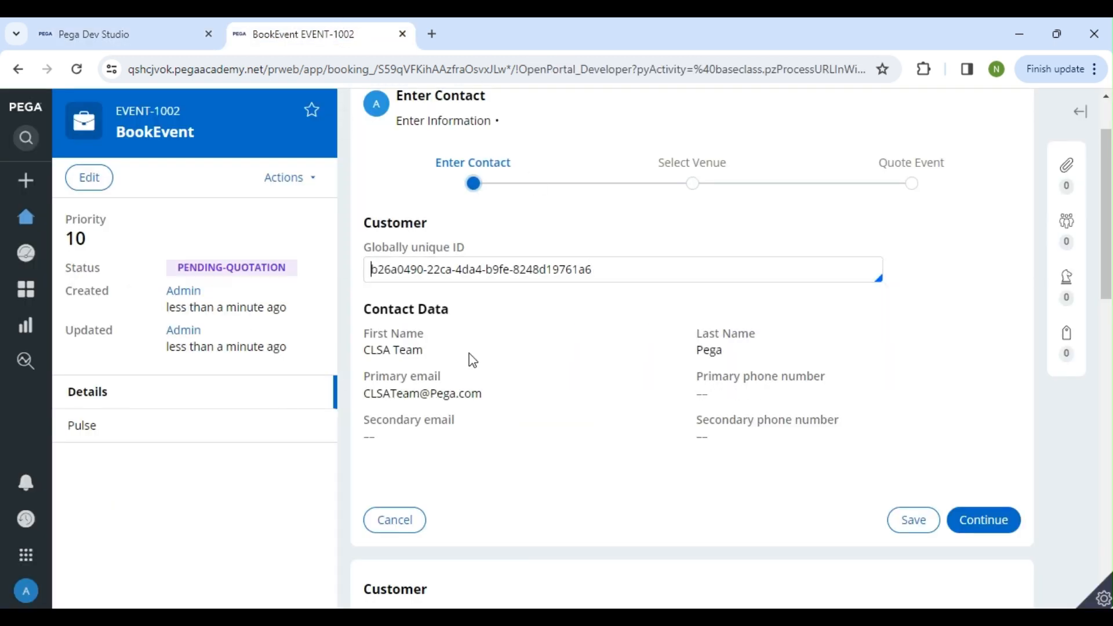
pyautogui.moveTo(629, 270); pyautogui.dragTo(360, 290)
pyautogui.press('BackSpace')
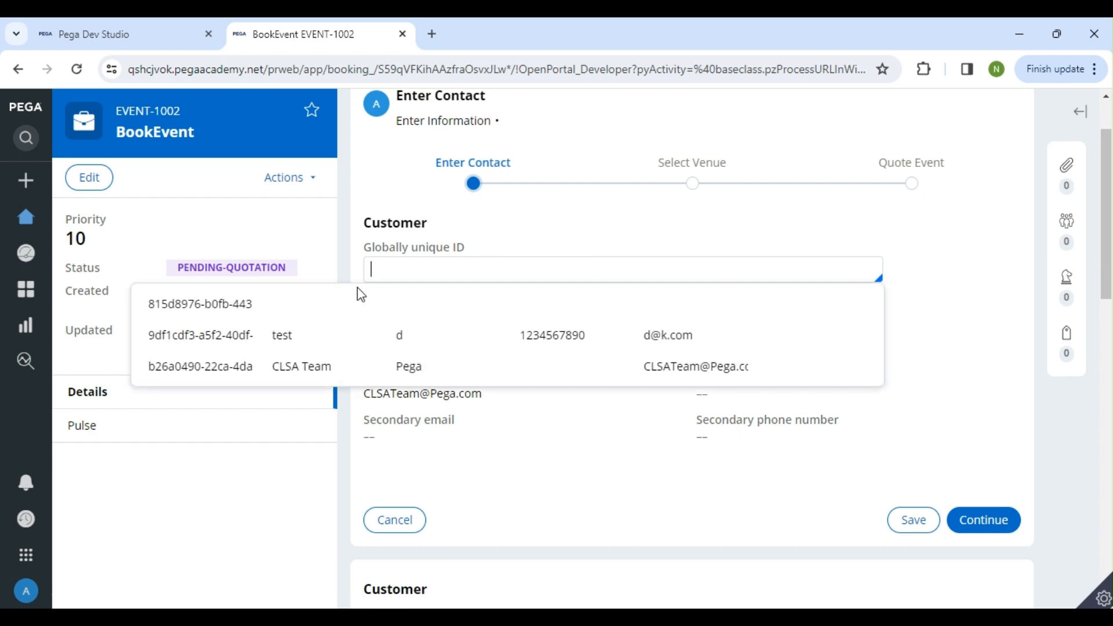
pyautogui.click(304, 374)
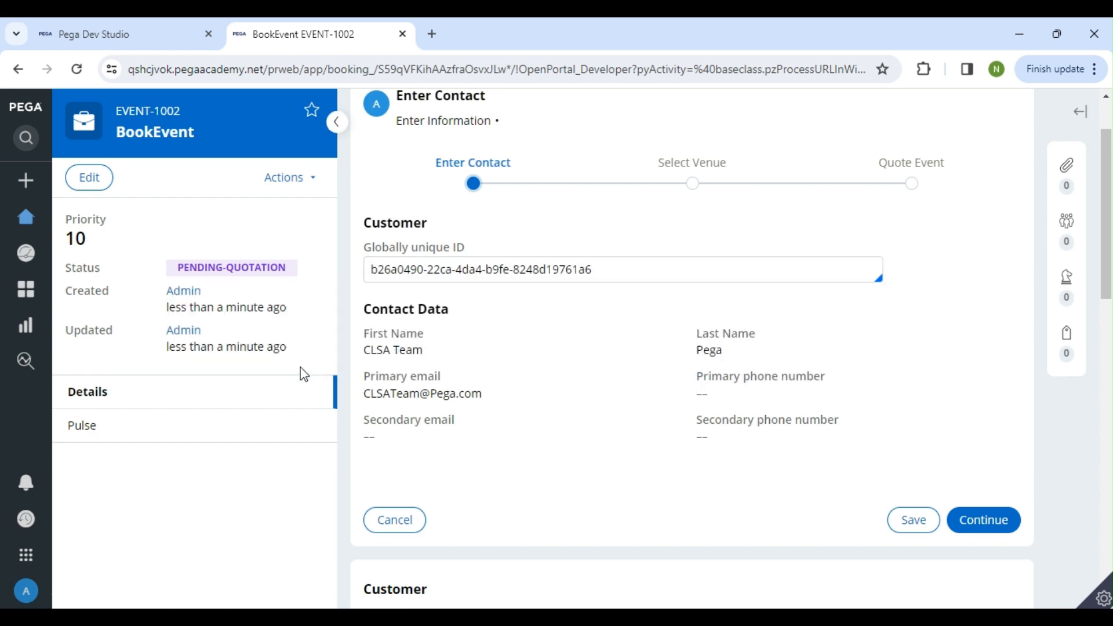
# Check out ContactPolicyCond, set condition A's relationship to Is null, and check it in with the comment "wip"
pyautogui.click(168, 30)
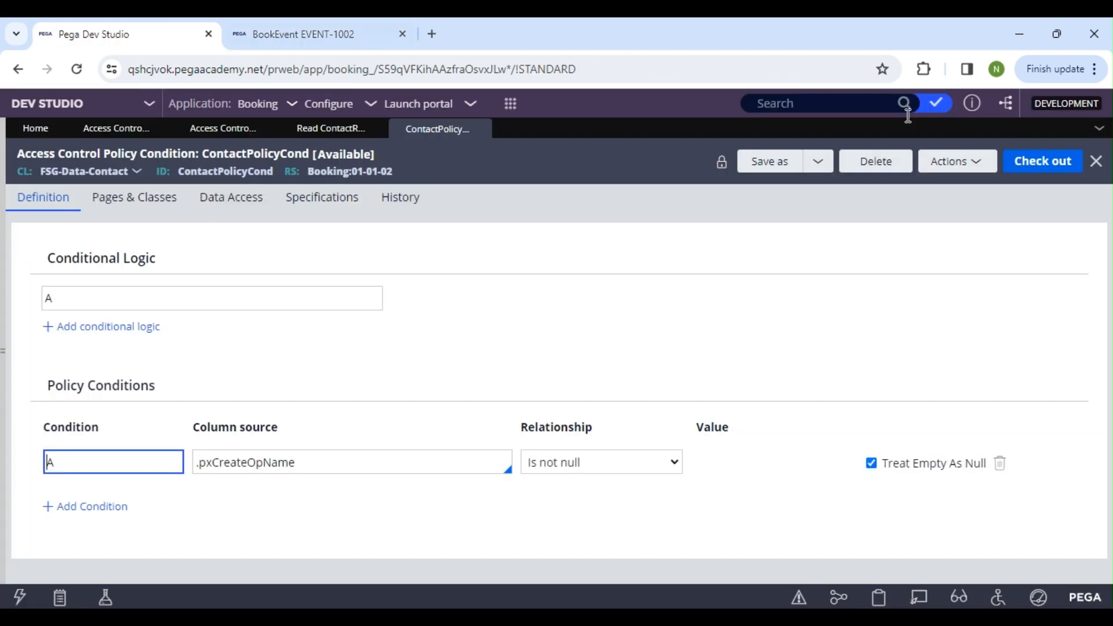
pyautogui.click(1049, 165)
pyautogui.click(607, 463)
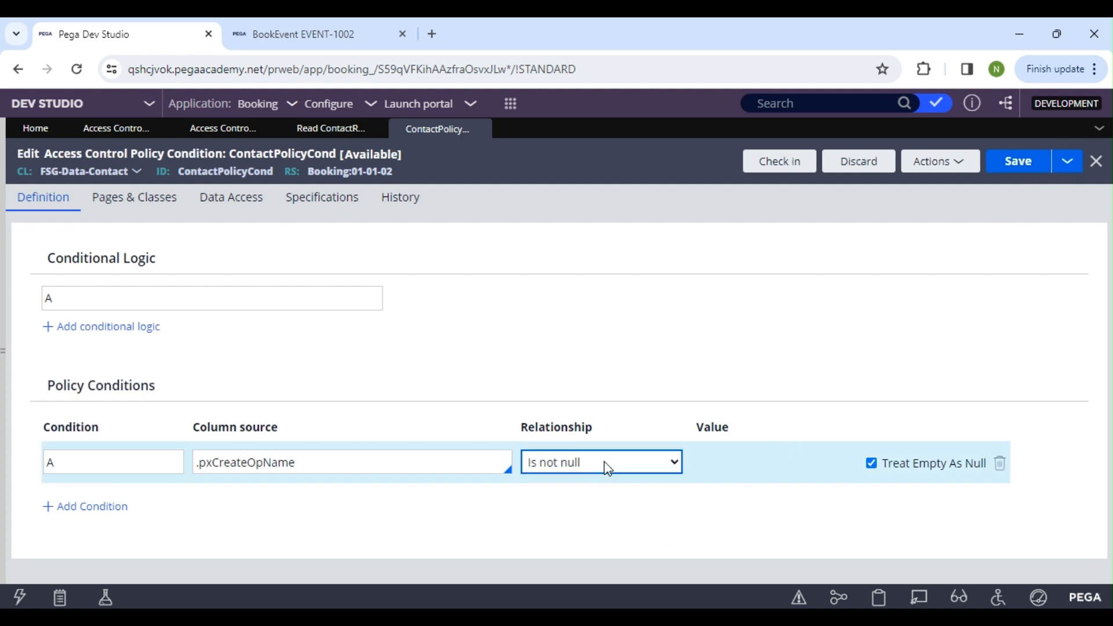
pyautogui.click(580, 414)
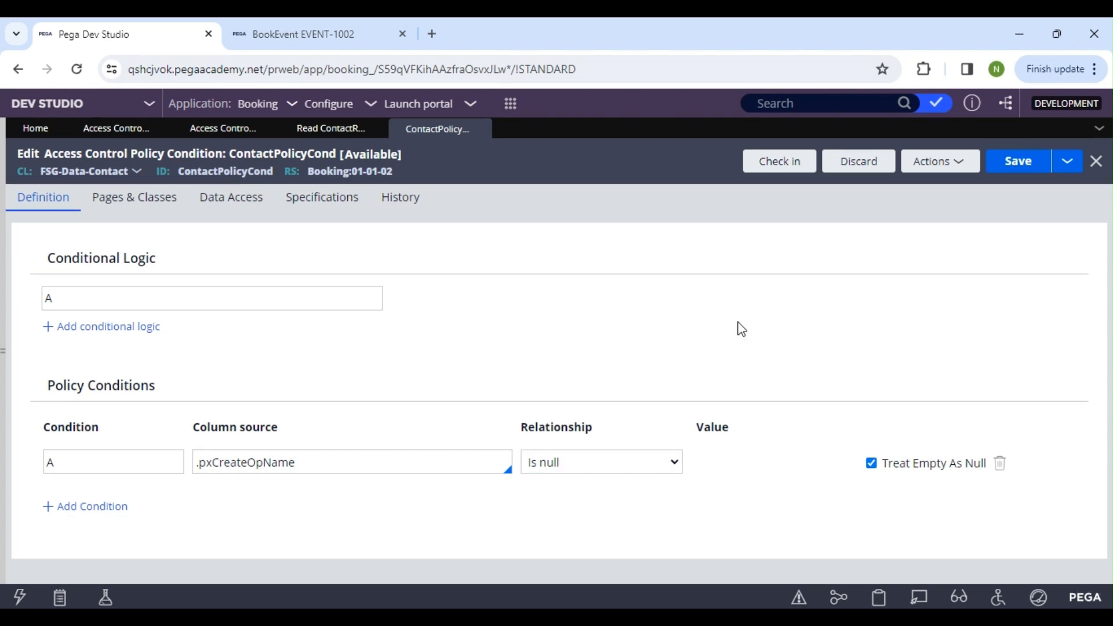
pyautogui.click(1041, 169)
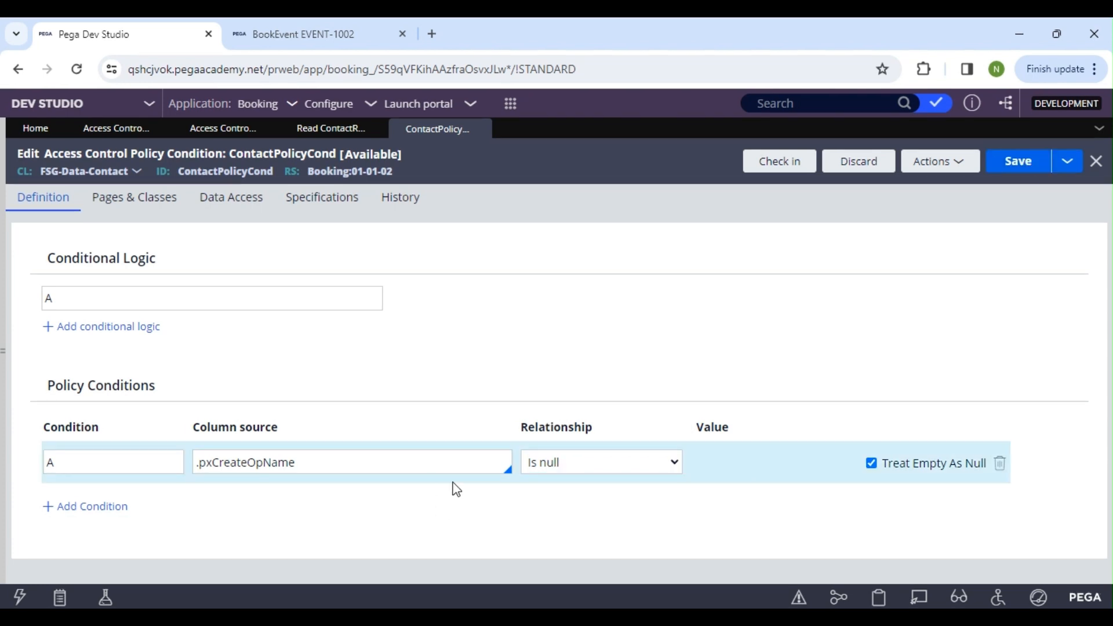
pyautogui.click(757, 170)
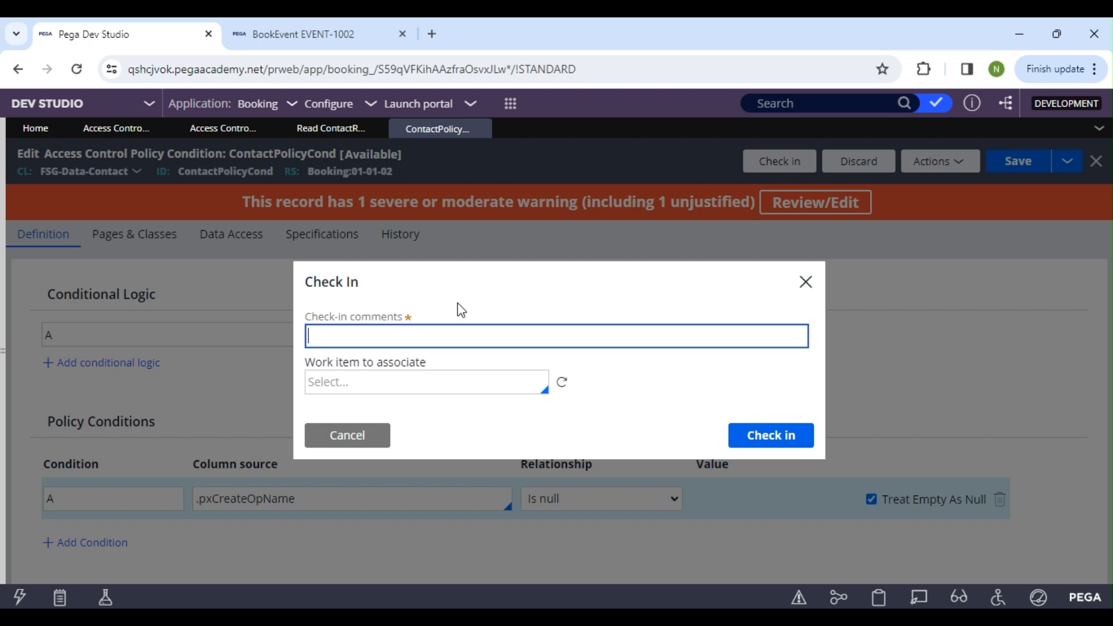
pyautogui.write('wip')
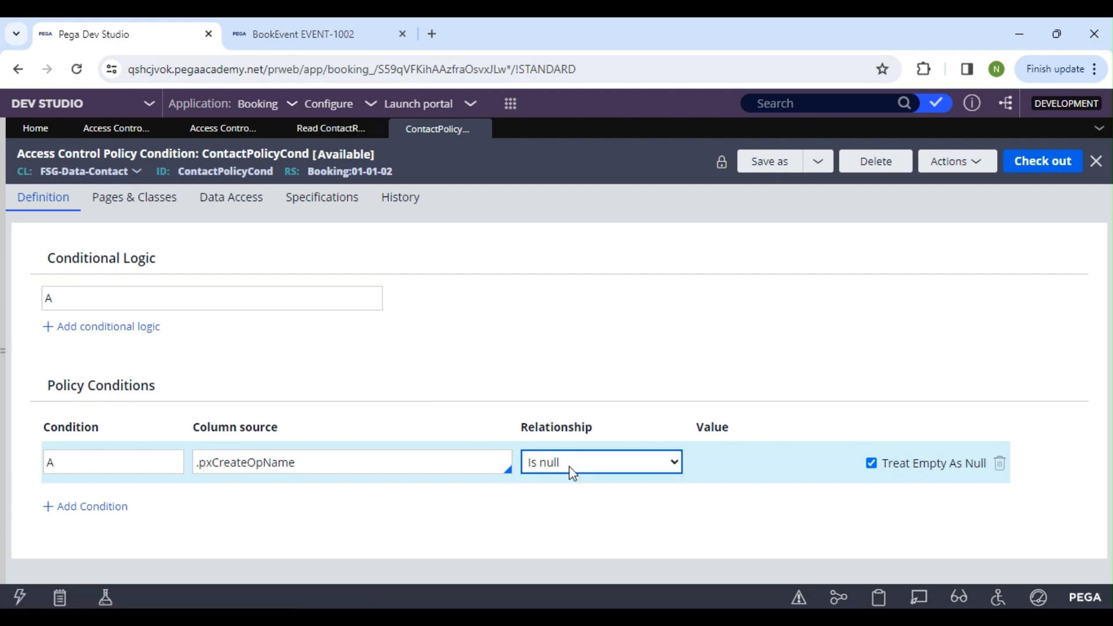
# Review the Read action and the permit-access condition of the ContactReadAccess policy
pyautogui.click(330, 134)
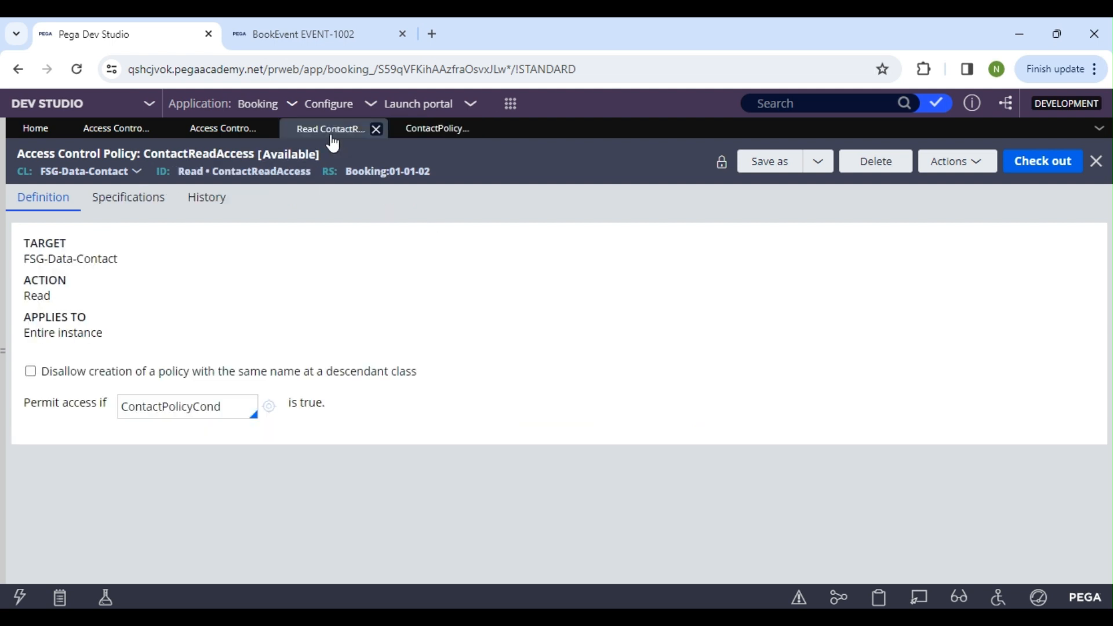
pyautogui.moveTo(285, 409); pyautogui.dragTo(355, 402)
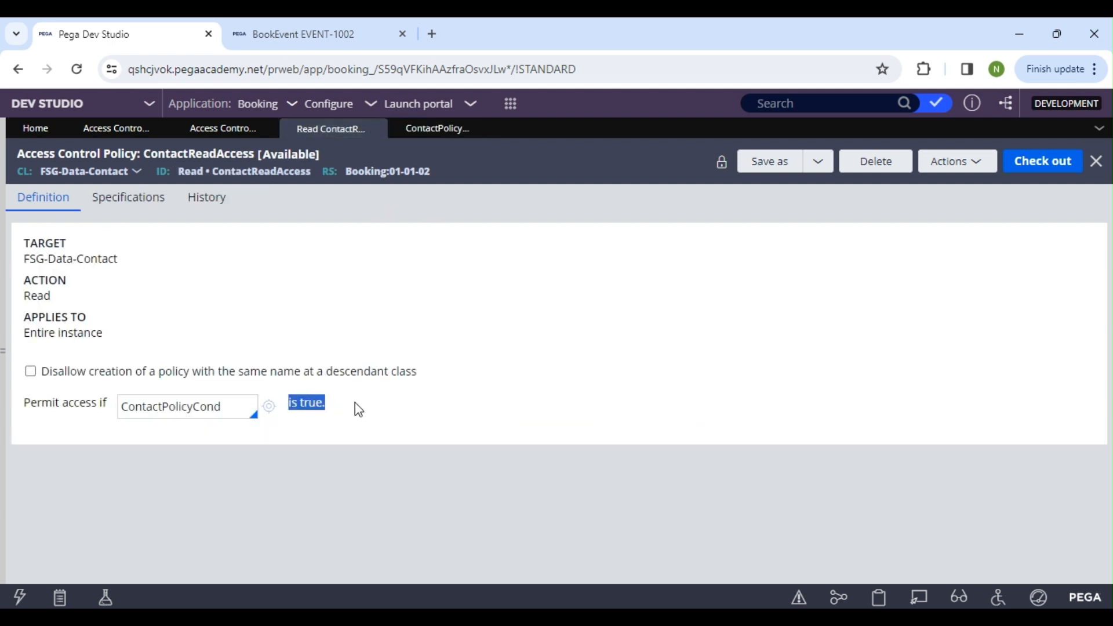
pyautogui.click(108, 466)
pyautogui.moveTo(24, 296); pyautogui.dragTo(74, 301)
# Test the customer lookup in the BookEvent case by clearing the Globally unique ID and searching for "p" and "d"
pyautogui.click(265, 49)
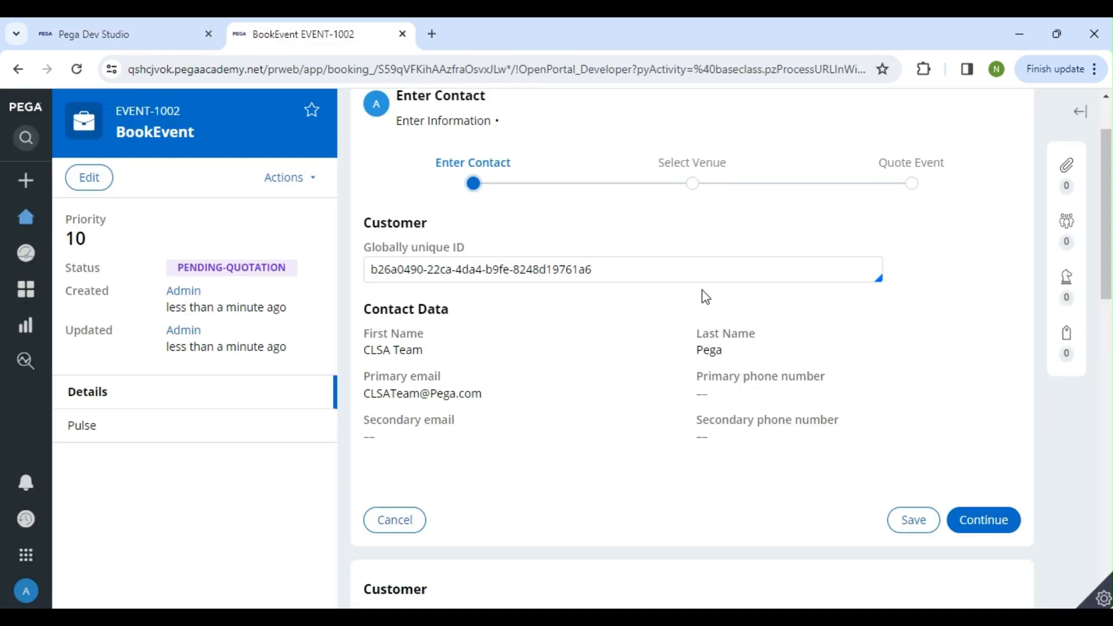
pyautogui.moveTo(614, 275); pyautogui.dragTo(352, 264)
pyautogui.press('BackSpace')
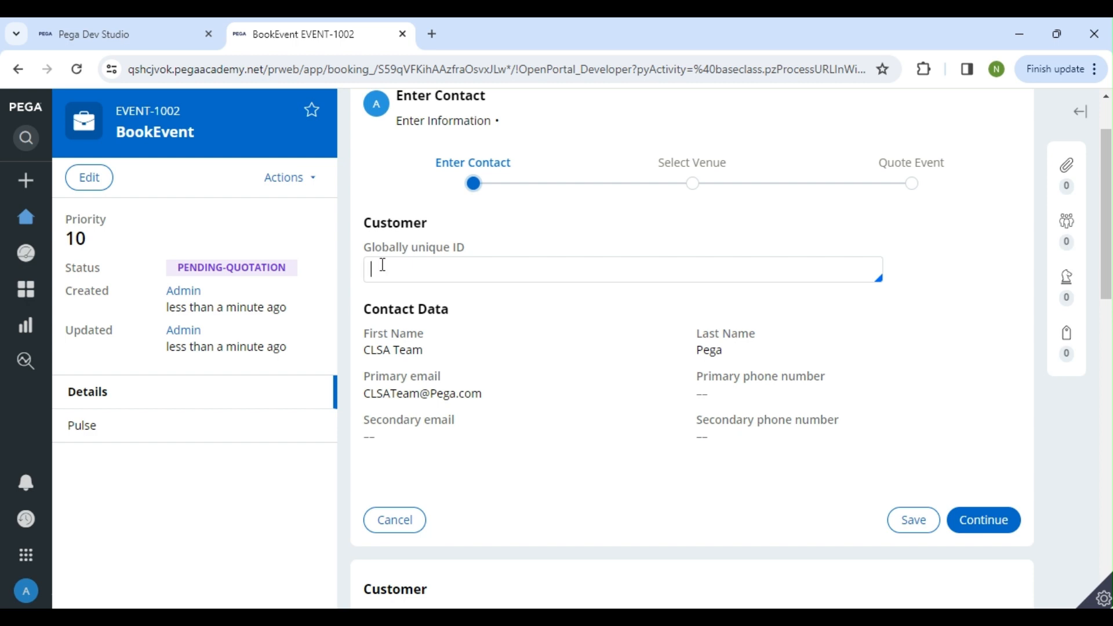
pyautogui.write('p')
pyautogui.press('BackSpace')
pyautogui.write('d')
pyautogui.doubleClick(380, 269)
pyautogui.moveTo(372, 269)
pyautogui.mouseDown()
pyautogui.moveTo(416, 269)
pyautogui.moveTo(366, 270)
pyautogui.mouseUp()
pyautogui.click(391, 274)
pyautogui.press('BackSpace')
# Recheck the ContactReadAccess policy's action in Dev Studio, and close the ContactPolicyCond and ContactReadAccess records
pyautogui.click(79, 37)
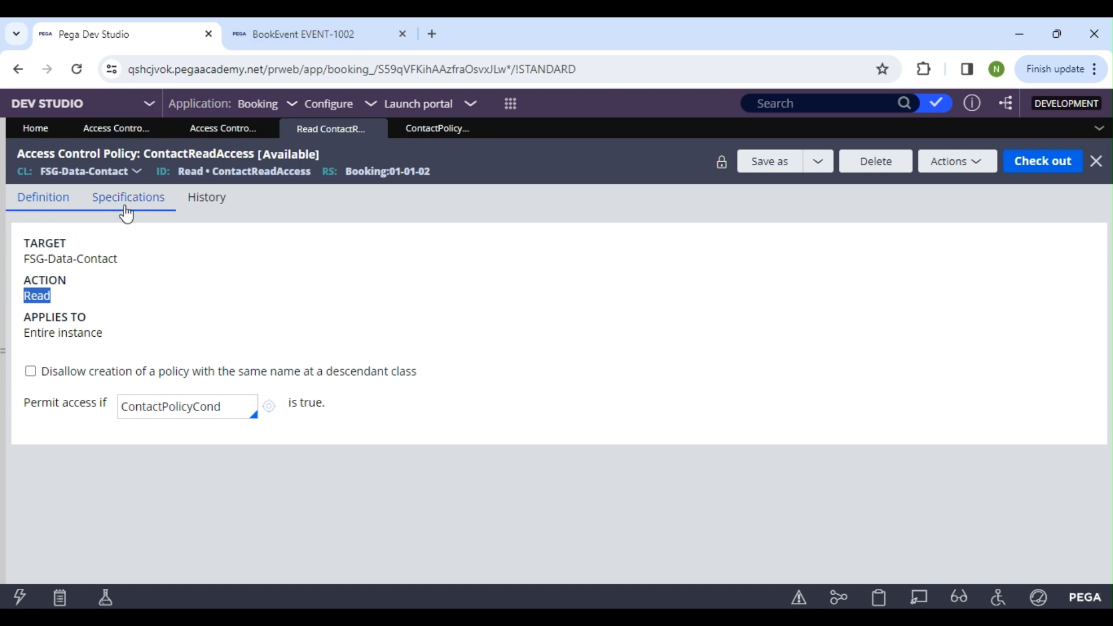
pyautogui.moveTo(88, 318); pyautogui.dragTo(20, 295)
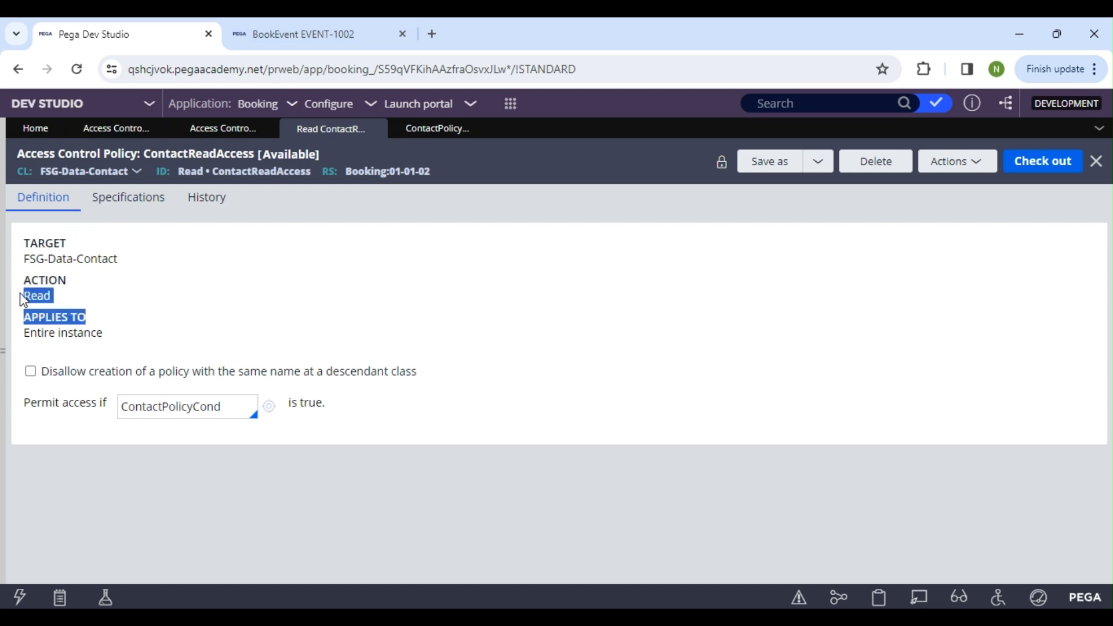
pyautogui.click(76, 294)
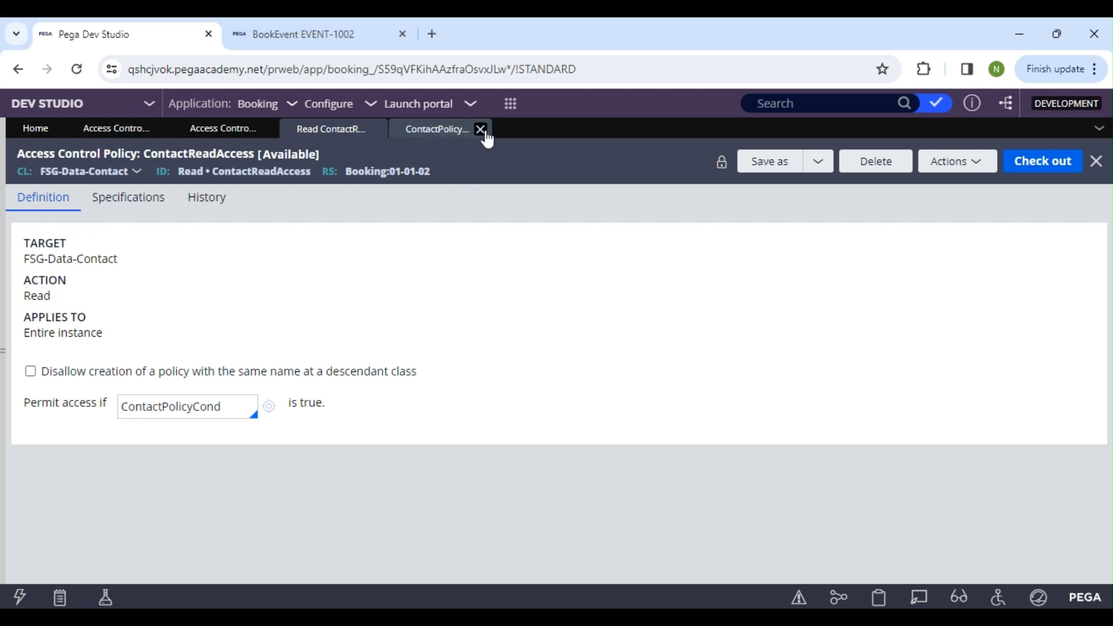
pyautogui.click(480, 129)
pyautogui.click(373, 129)
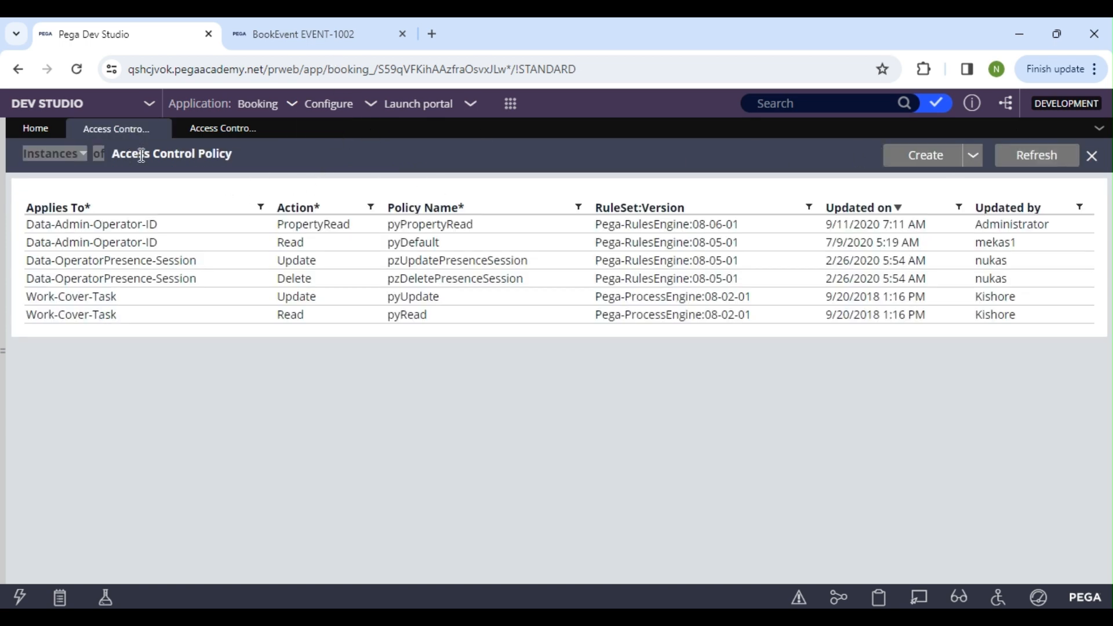
# Start a new Access Control Policy labelled MaskContactDetails with the action PropertyRead
pyautogui.click(928, 158)
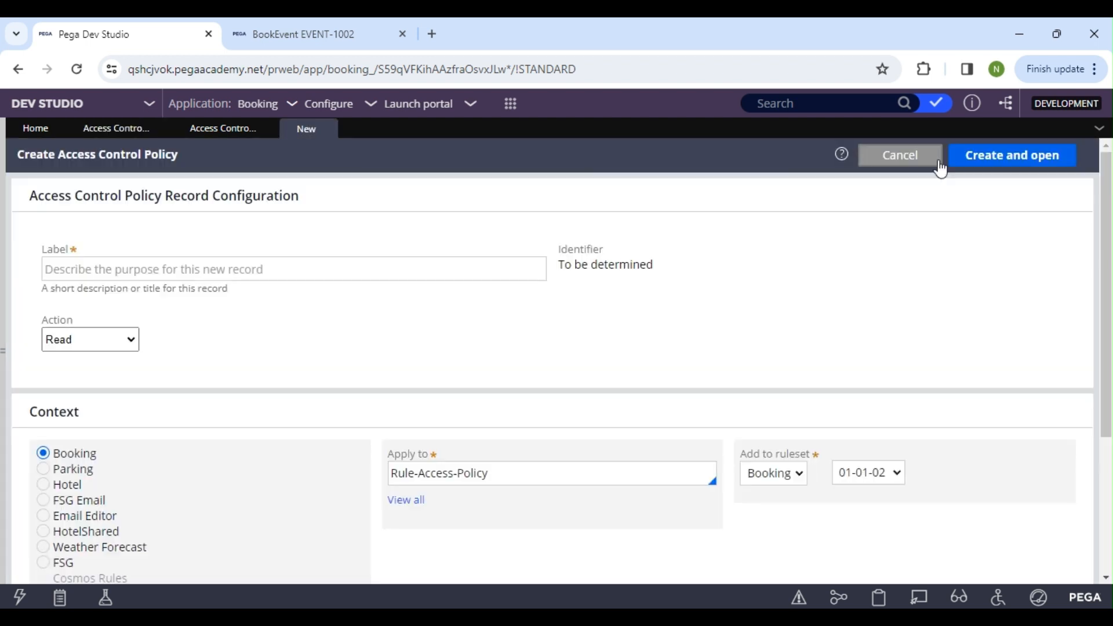
pyautogui.click(96, 272)
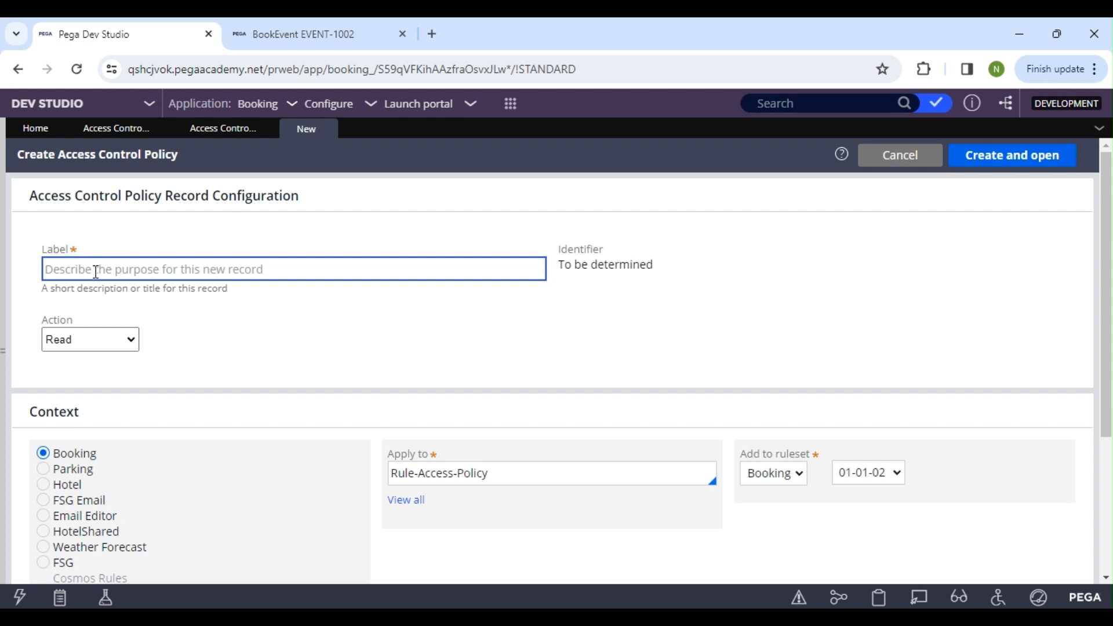
pyautogui.write('MaskPh')
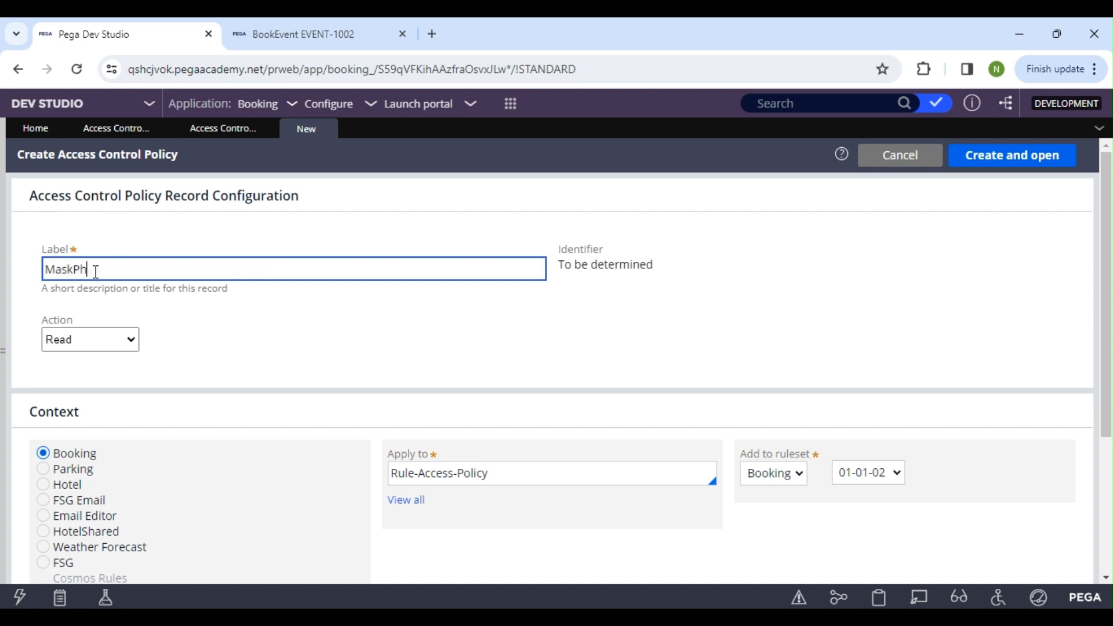
pyautogui.write('oneNumber')
pyautogui.moveTo(178, 276); pyautogui.dragTo(78, 270)
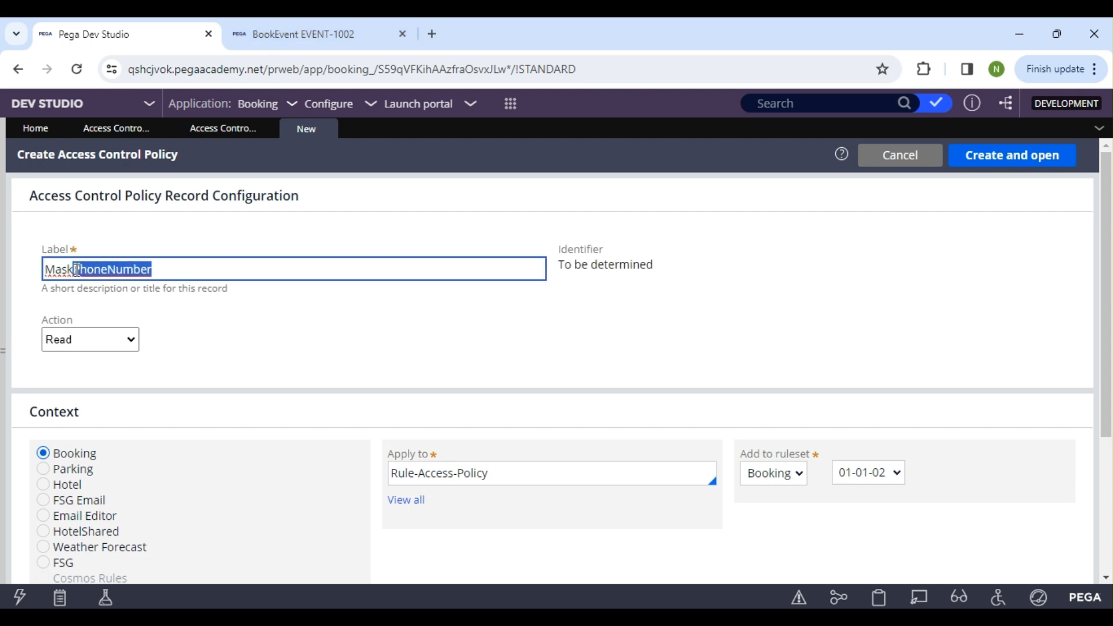
pyautogui.write('Contactdetails')
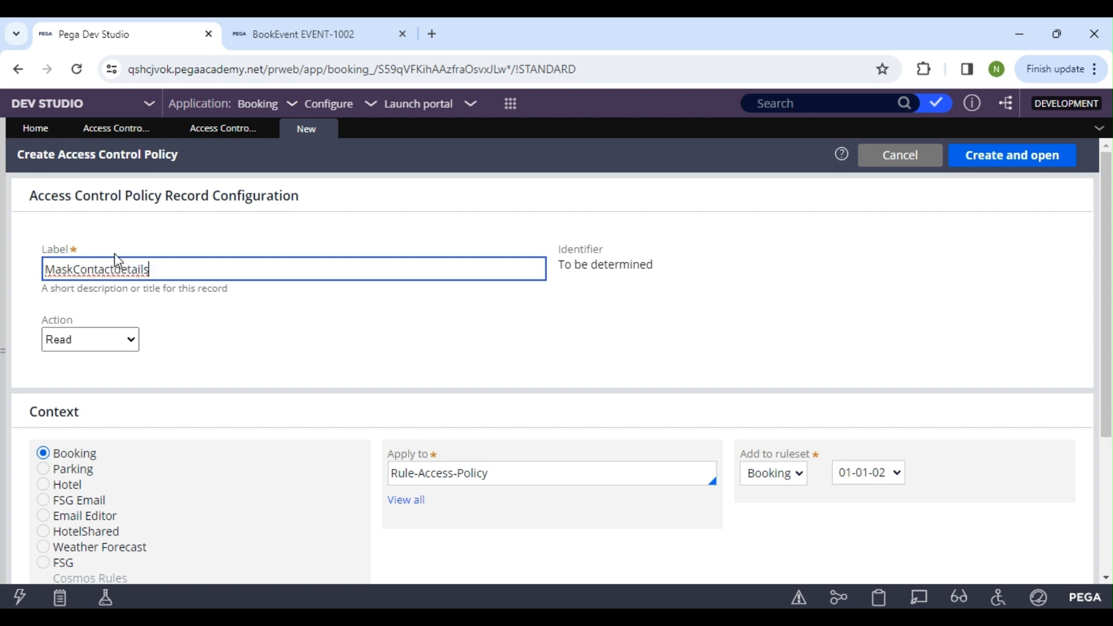
pyautogui.press('BackSpace')
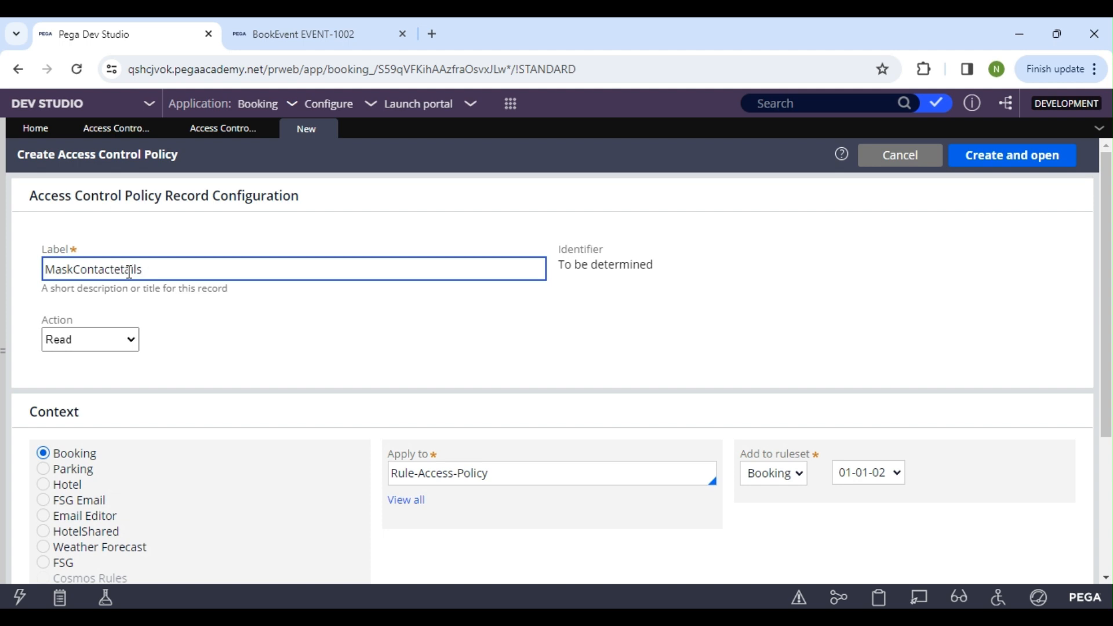
pyautogui.write('D')
pyautogui.click(254, 311)
pyautogui.click(126, 347)
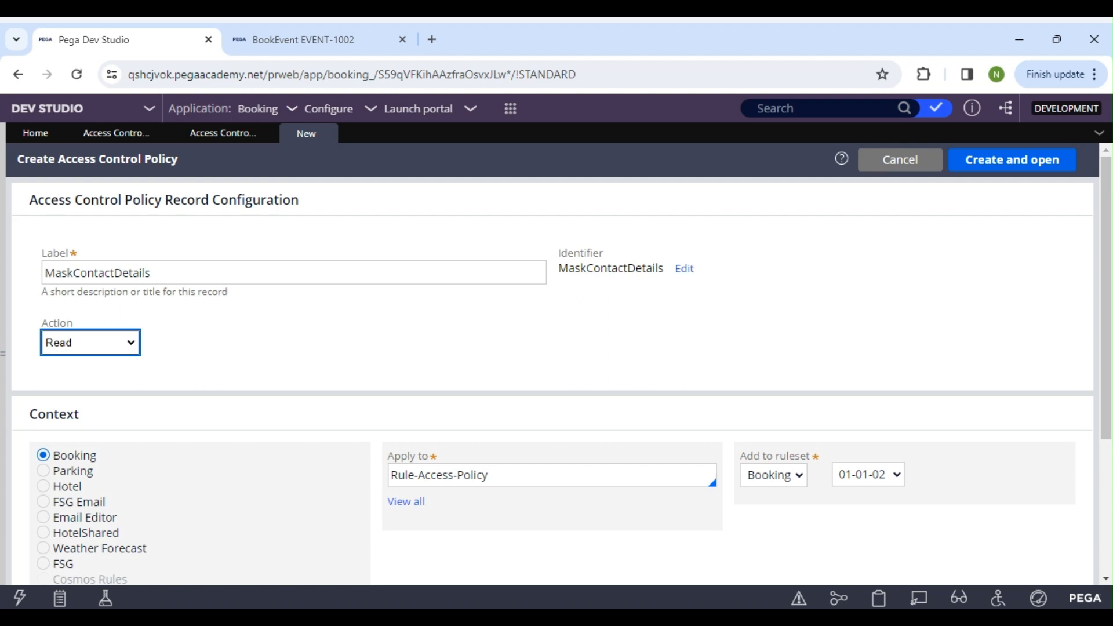
pyautogui.click(102, 414)
pyautogui.click(600, 294)
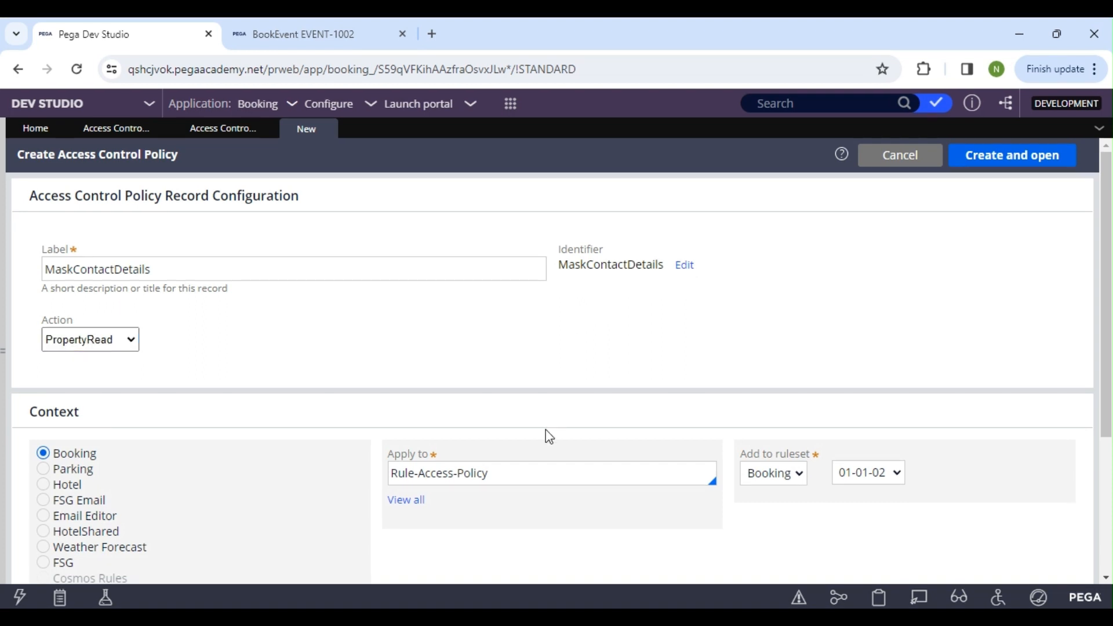
# Apply the new policy to the FSG-Data-Contact class, and create and open it
pyautogui.moveTo(491, 473); pyautogui.dragTo(391, 474)
pyautogui.write('R')
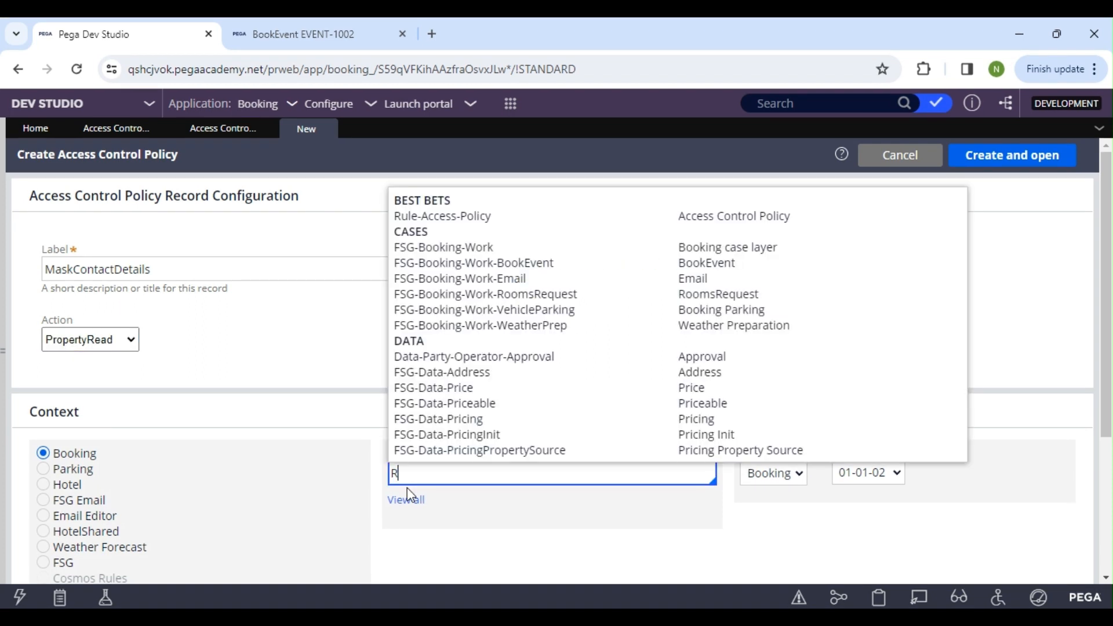
pyautogui.write('FSG-DaF')
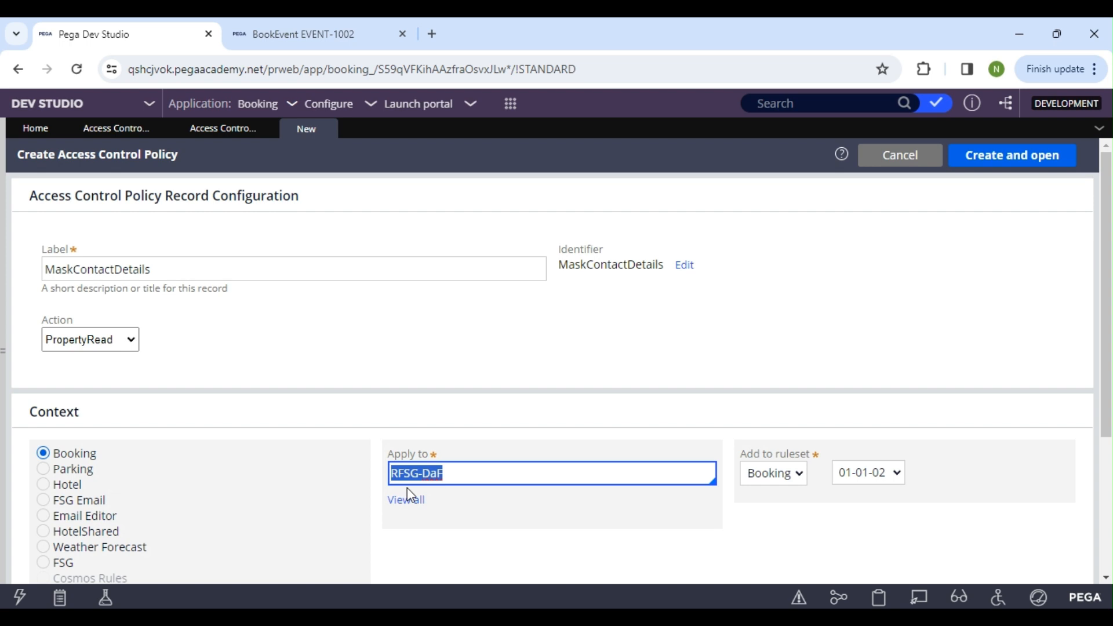
pyautogui.write('SG-')
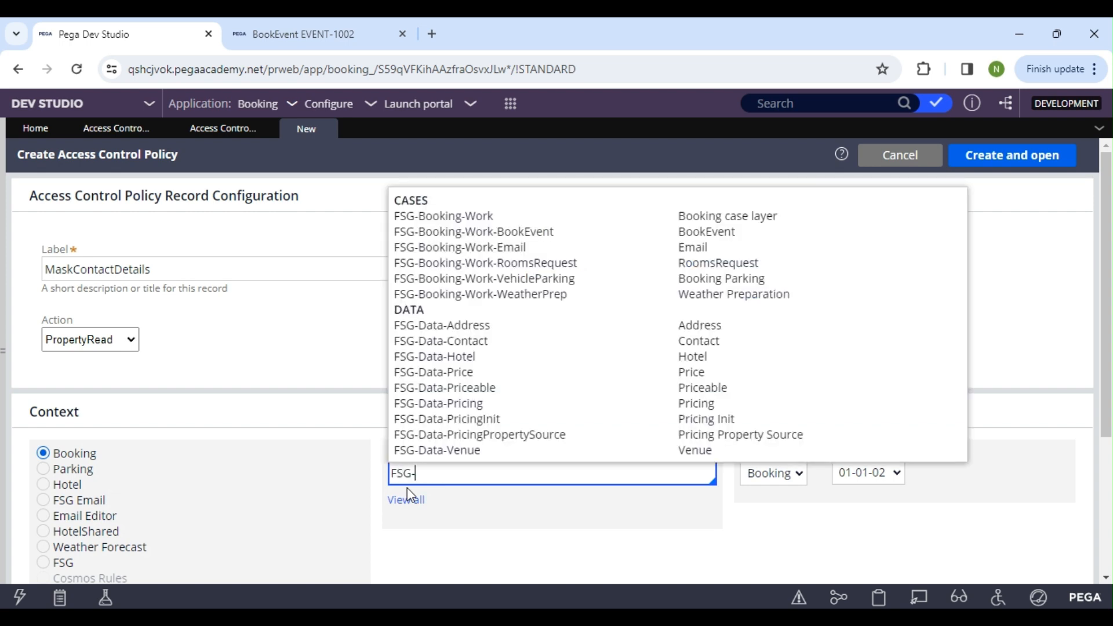
pyautogui.write('Data')
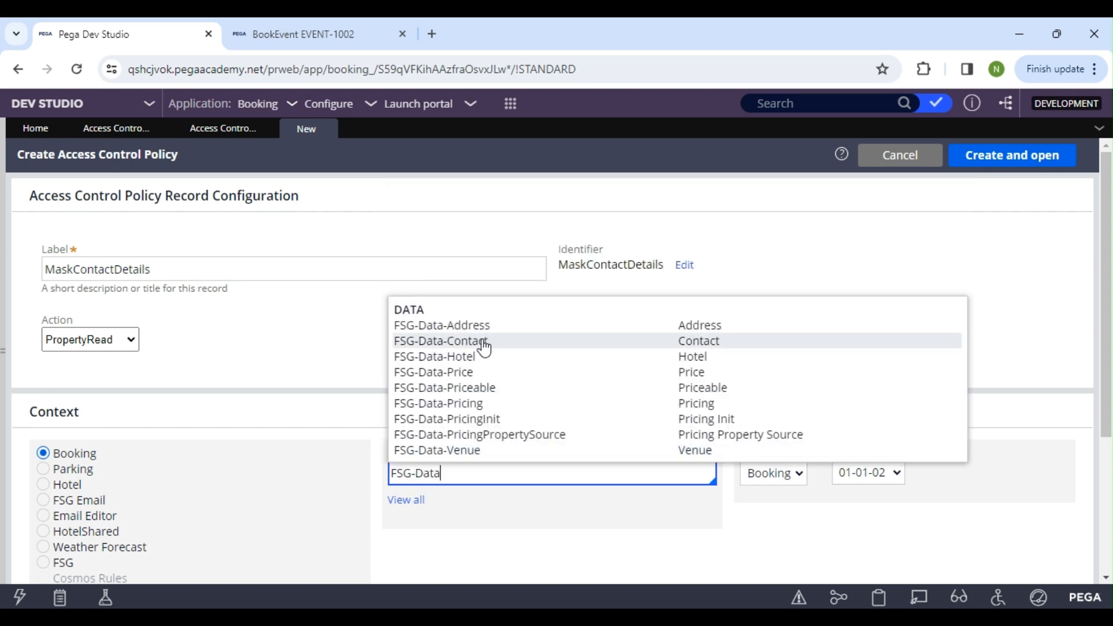
pyautogui.click(485, 348)
pyautogui.click(1019, 160)
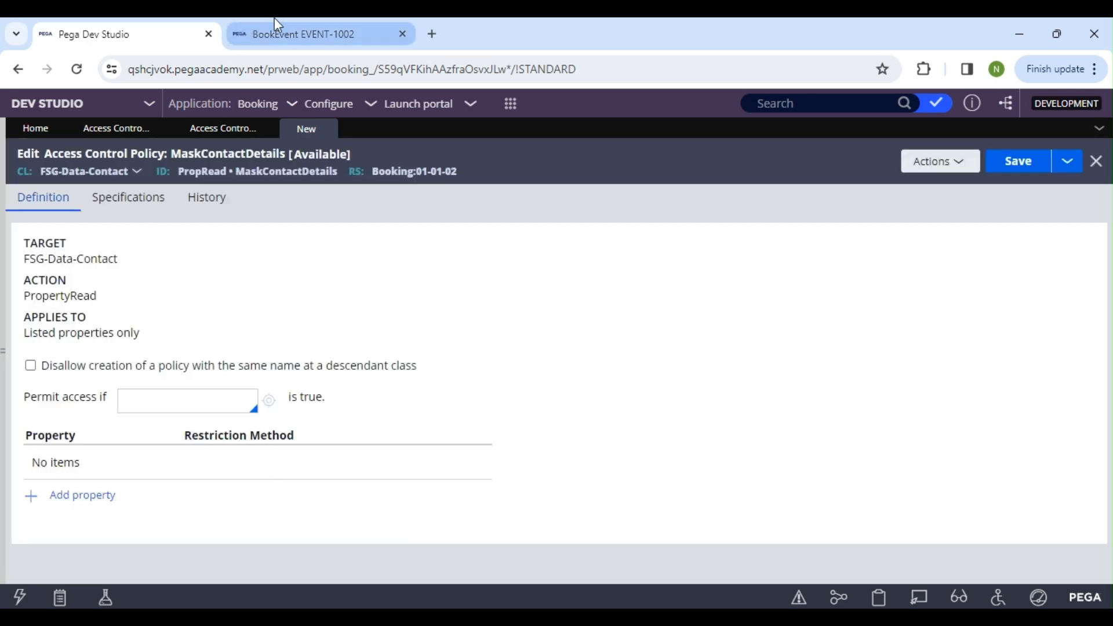
pyautogui.click(273, 31)
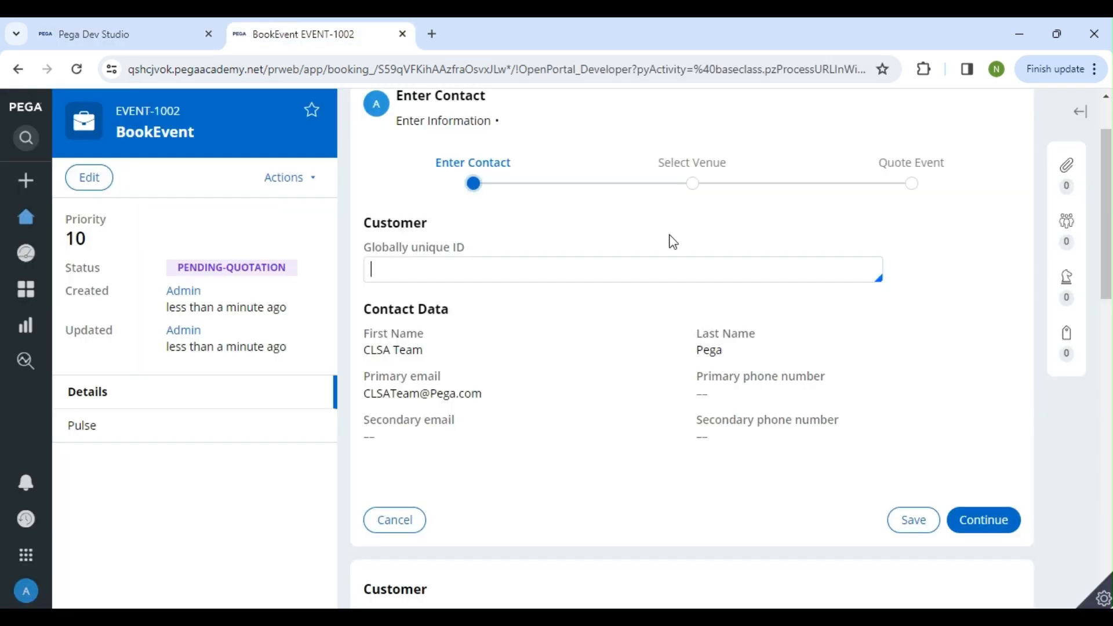
pyautogui.click(99, 29)
pyautogui.click(295, 29)
pyautogui.click(124, 31)
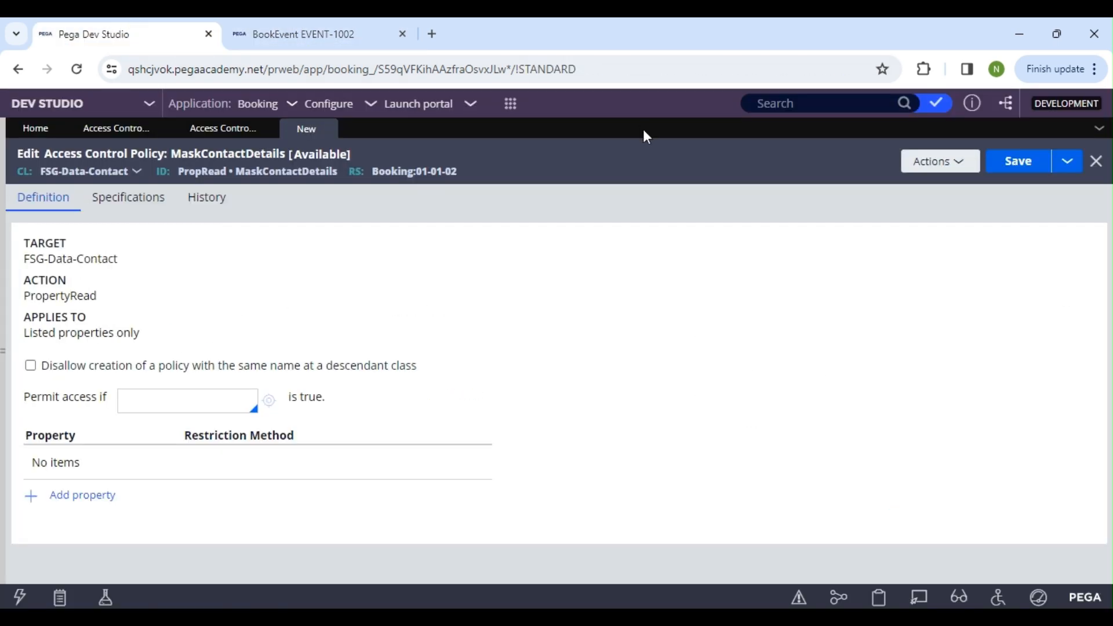
# Refresh the Access Control Policy and Access Control Policy Condition instance lists, and open the ContactPolicyCond record
pyautogui.click(220, 129)
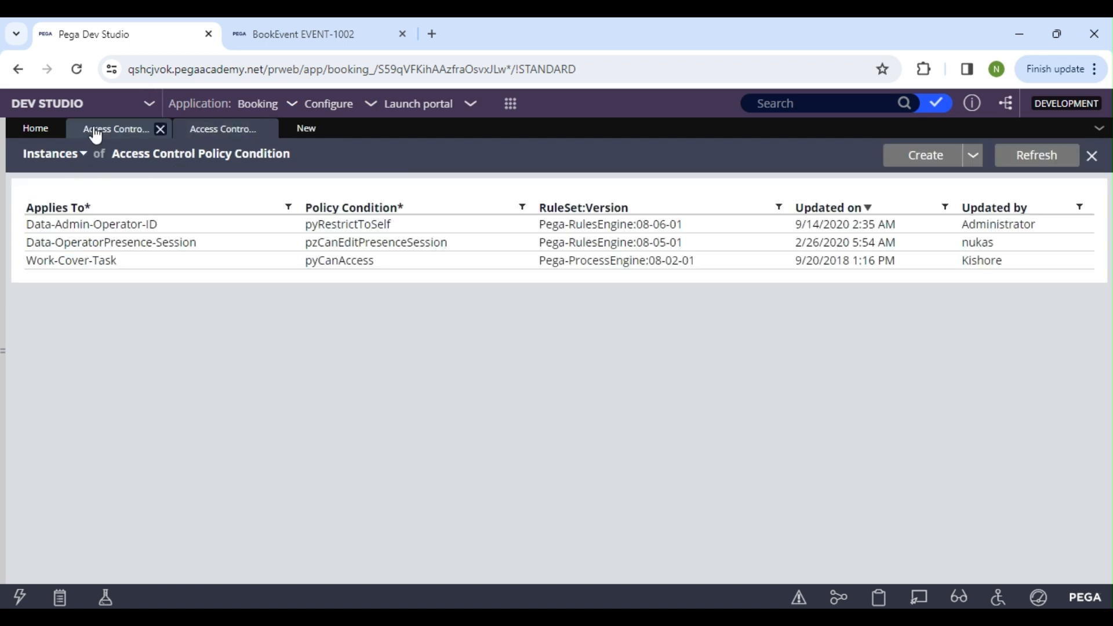
pyautogui.click(96, 131)
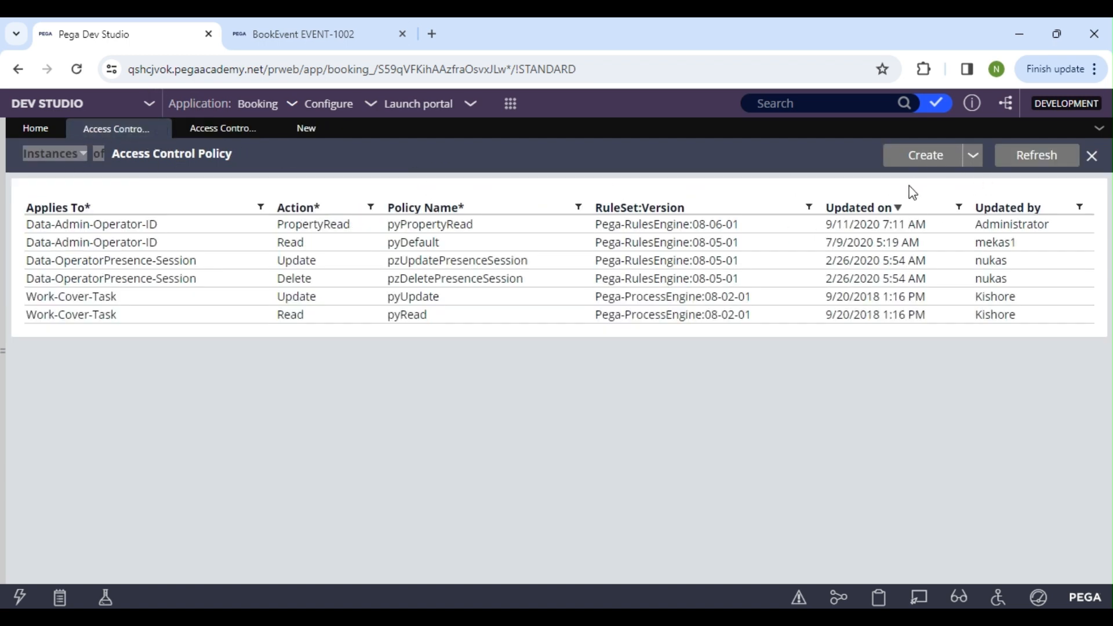
pyautogui.click(1034, 156)
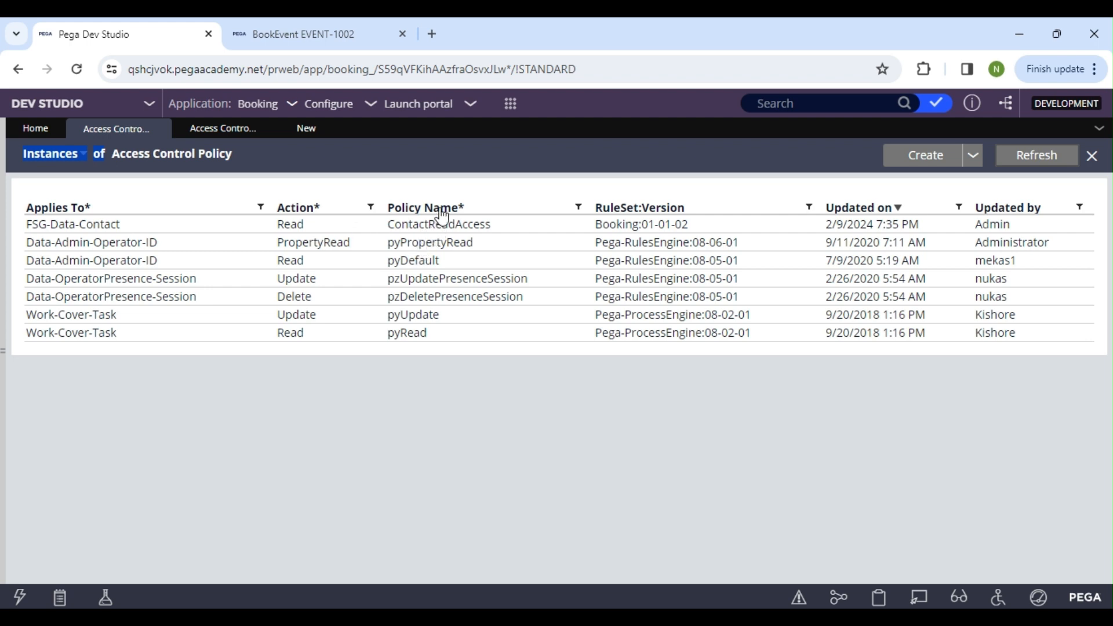
pyautogui.click(195, 126)
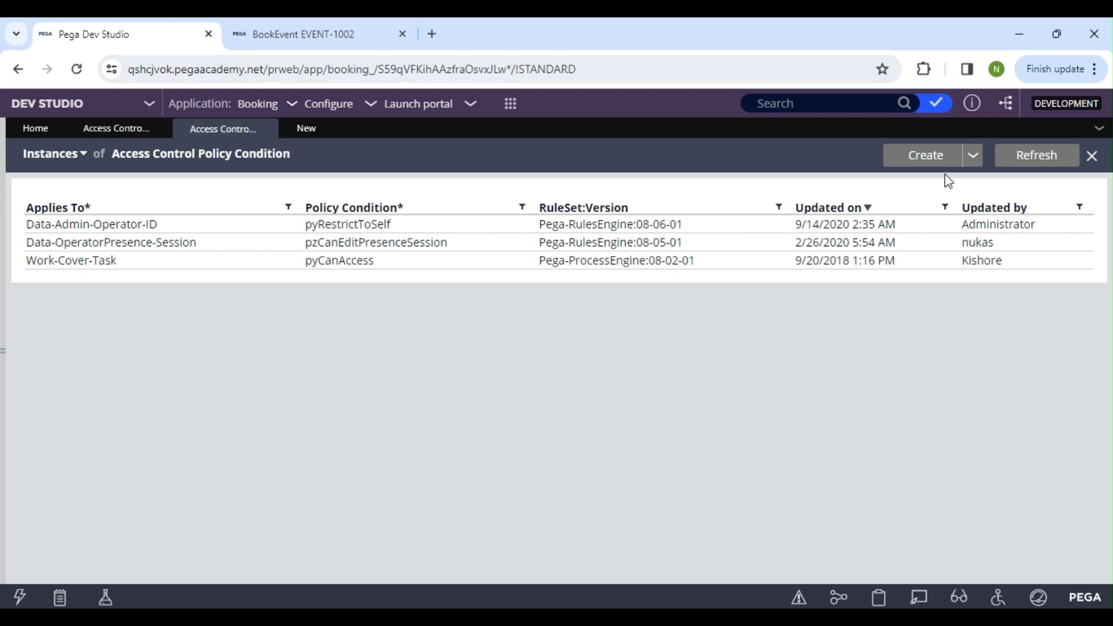
pyautogui.click(1043, 155)
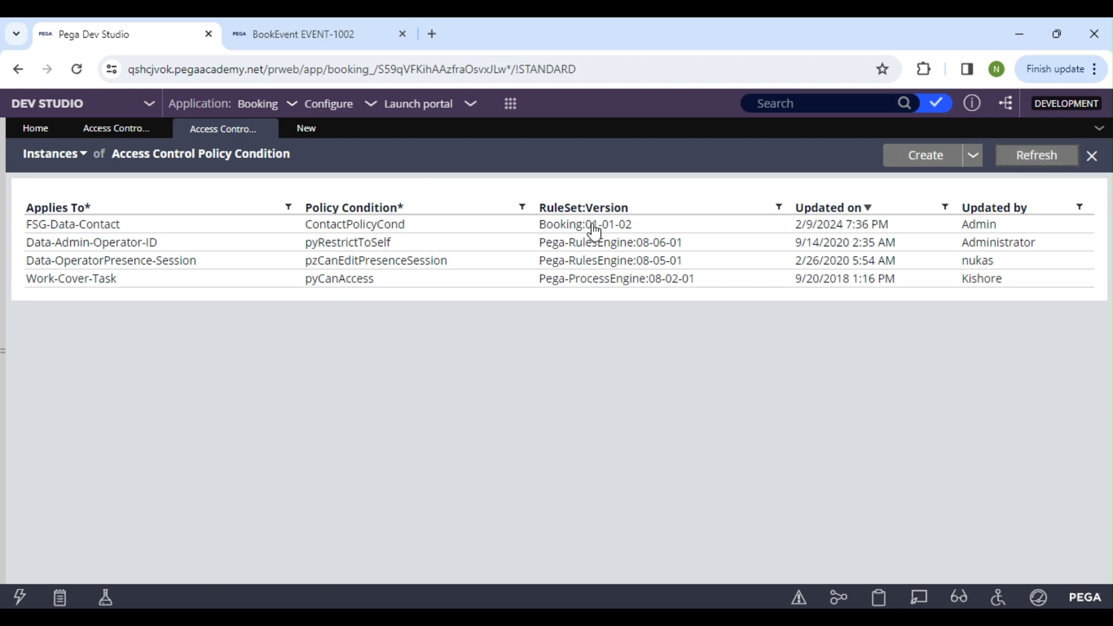
pyautogui.click(594, 231)
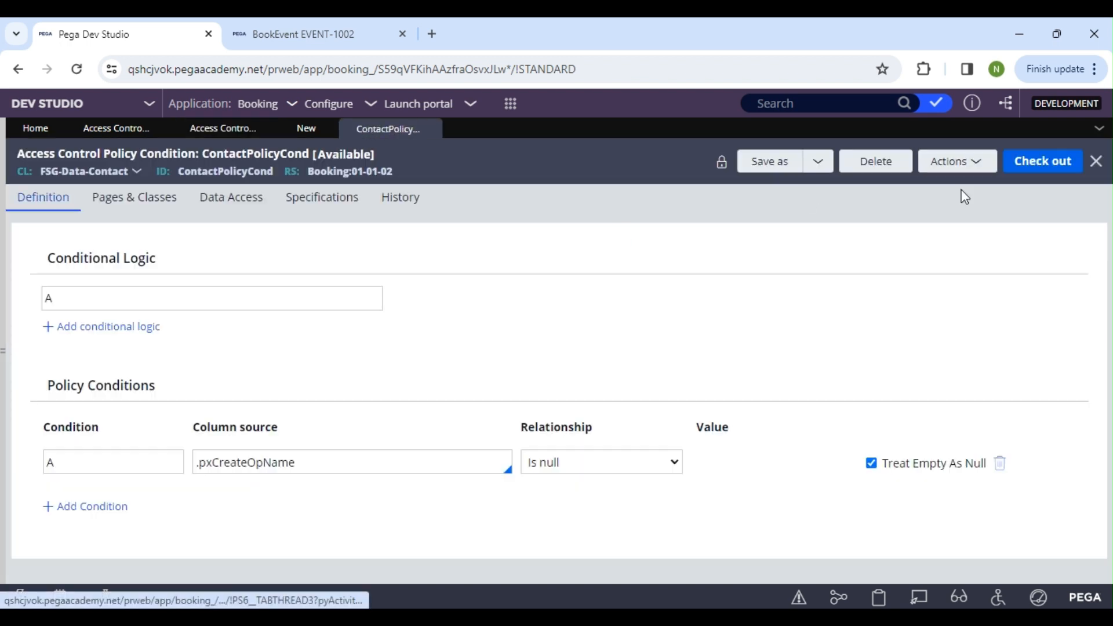
# Check out ContactPolicyCond, set condition A's relationship to Is not null, and save and check it in with the comment "wip"
pyautogui.click(1049, 168)
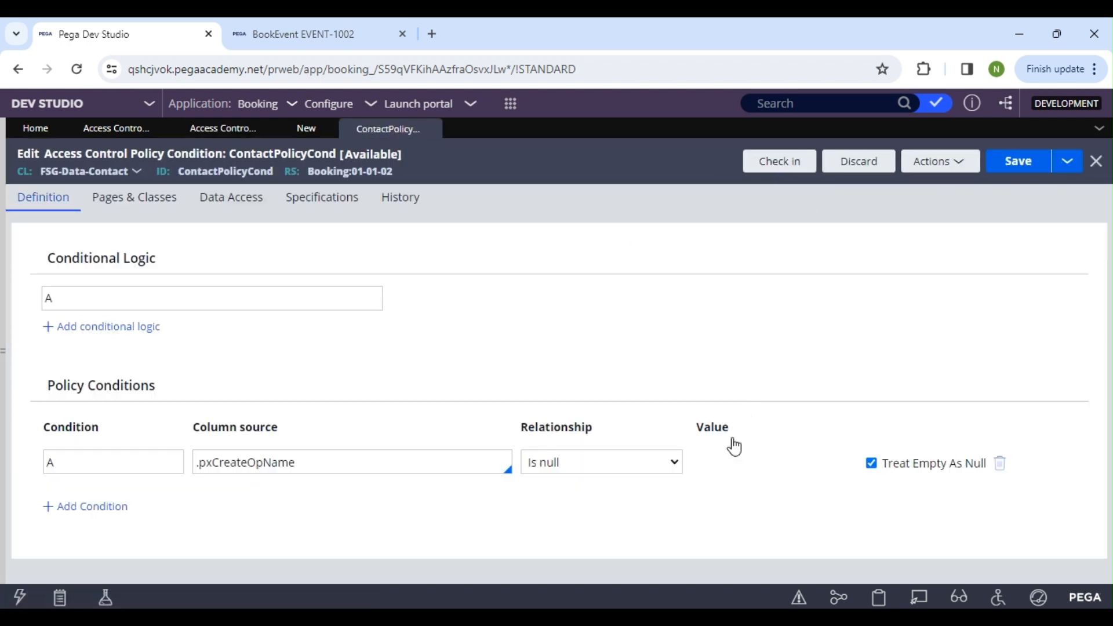
pyautogui.click(541, 472)
pyautogui.press('Down')
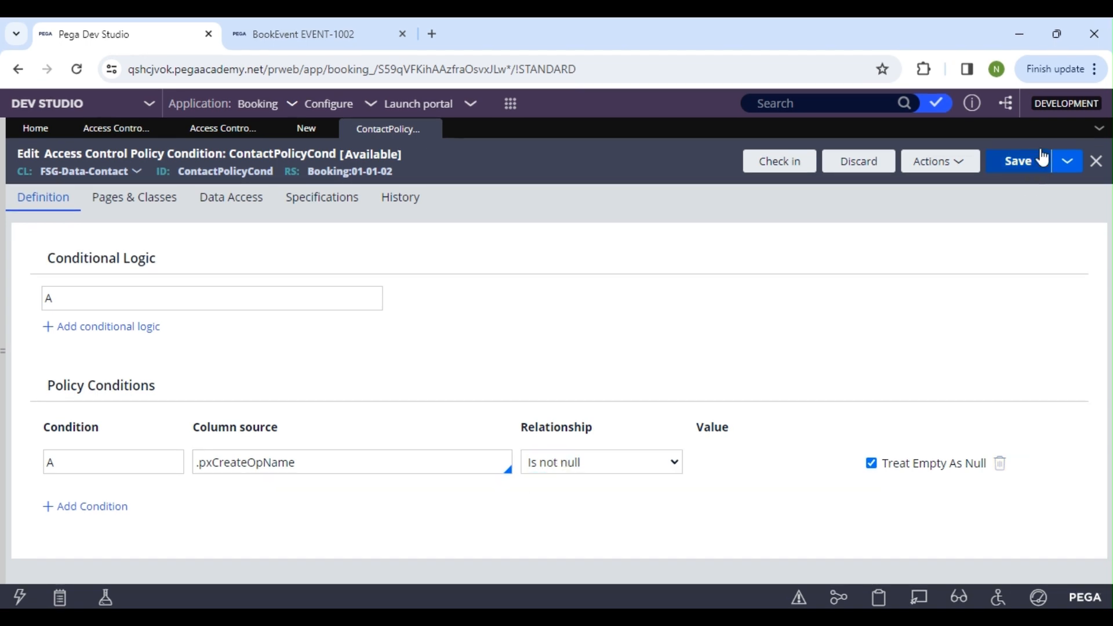
pyautogui.click(1018, 166)
pyautogui.click(773, 167)
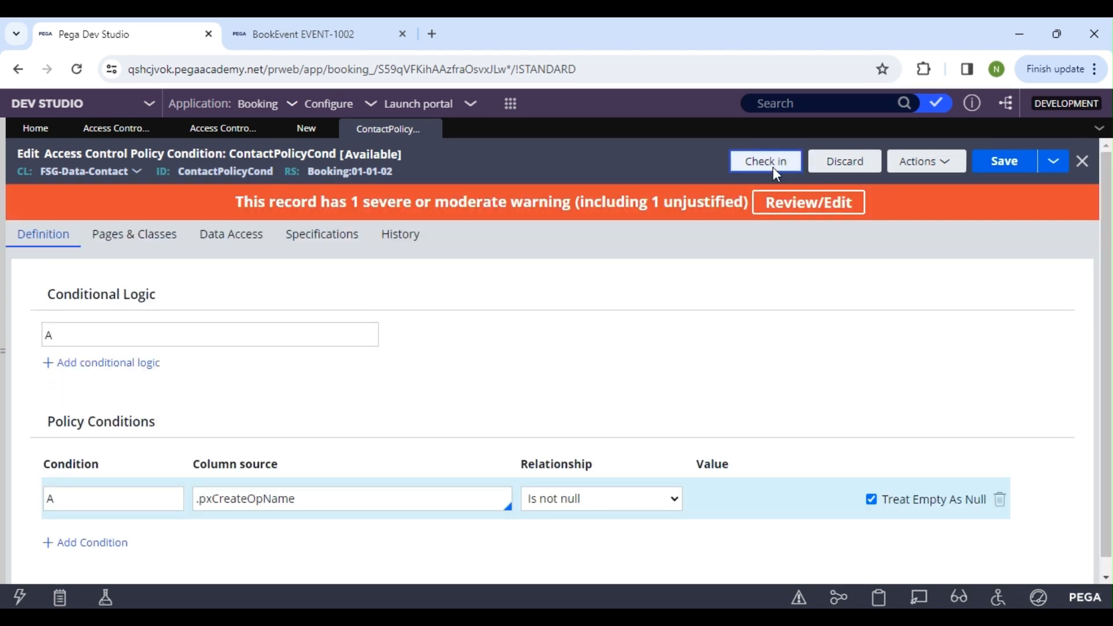
pyautogui.write('wip')
pyautogui.press('Return')
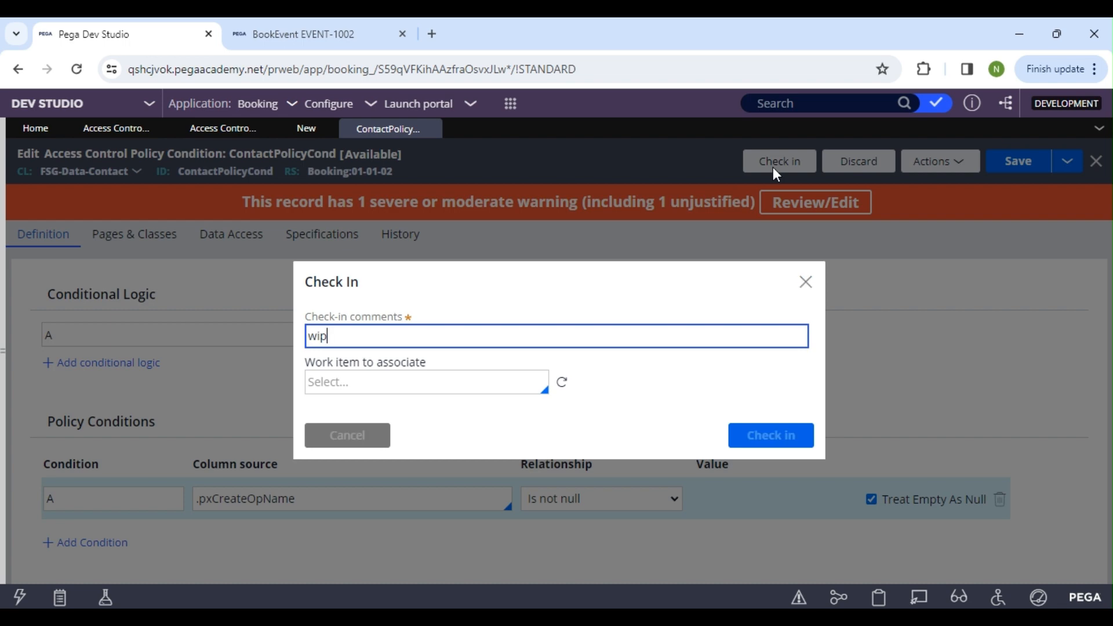
# In the BookEvent case, clear the Globally unique ID and select the contact with first name "test" from the customer lookup
pyautogui.click(386, 23)
pyautogui.click(429, 267)
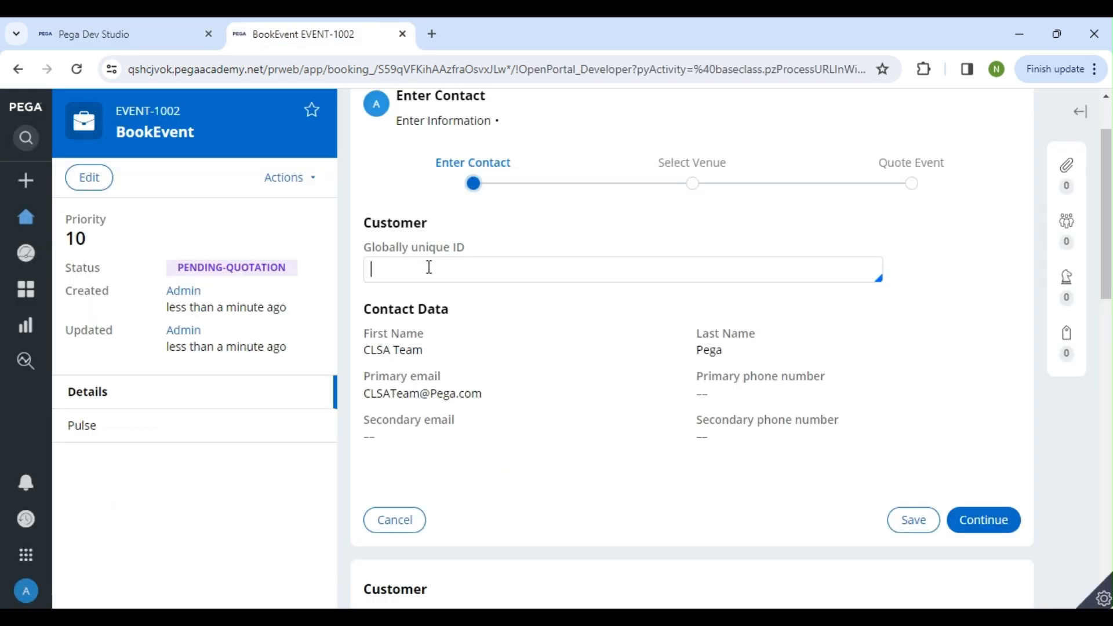
pyautogui.click(327, 362)
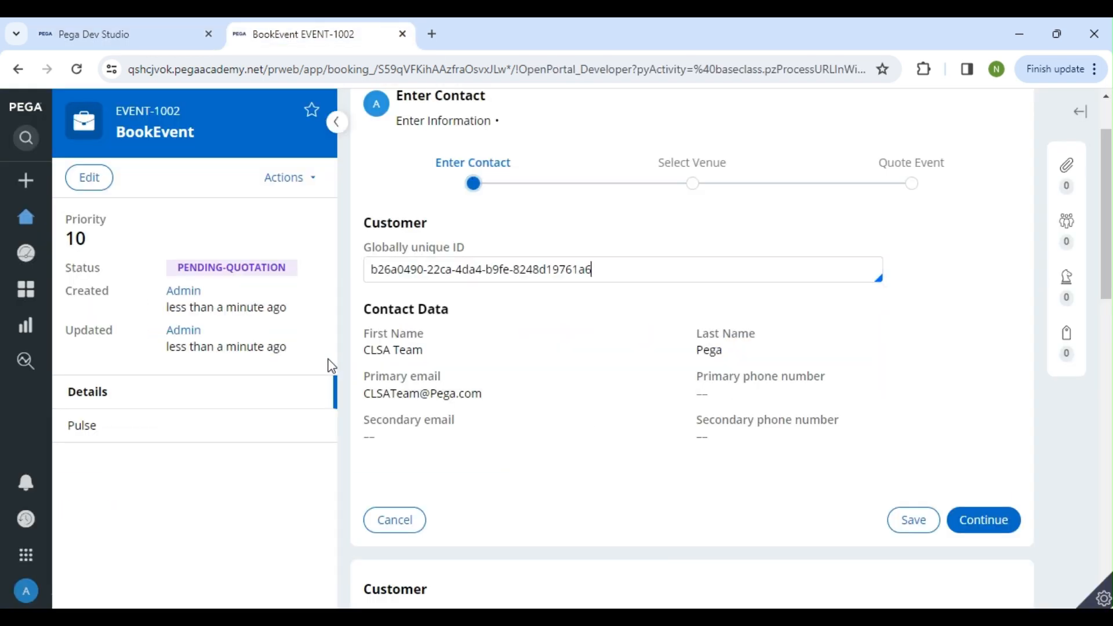
pyautogui.moveTo(590, 270); pyautogui.dragTo(377, 251)
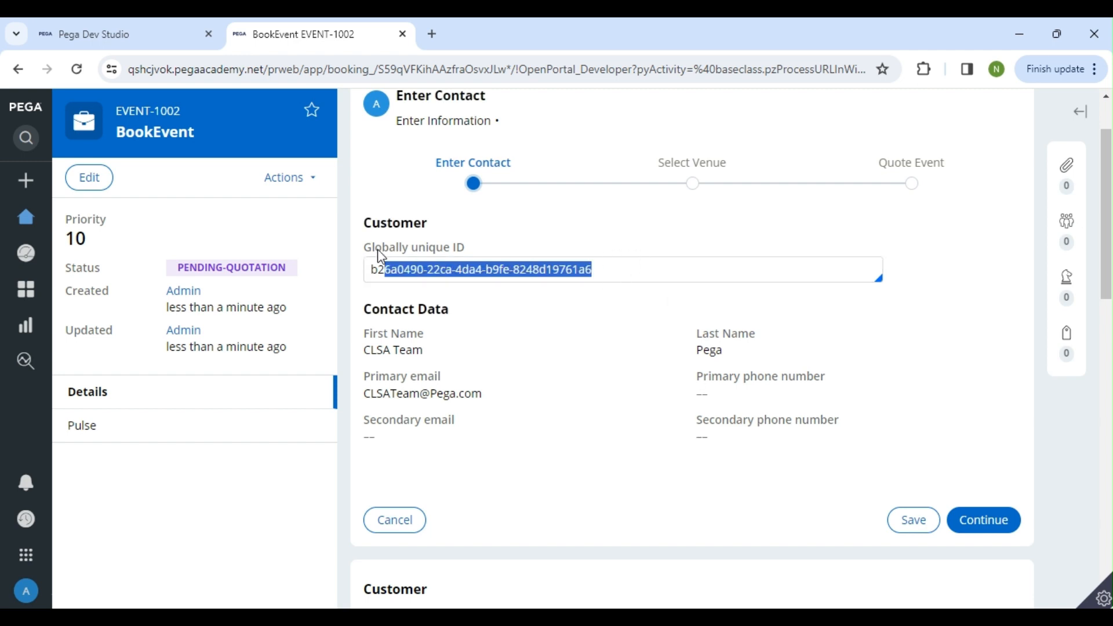
pyautogui.press('BackSpace')
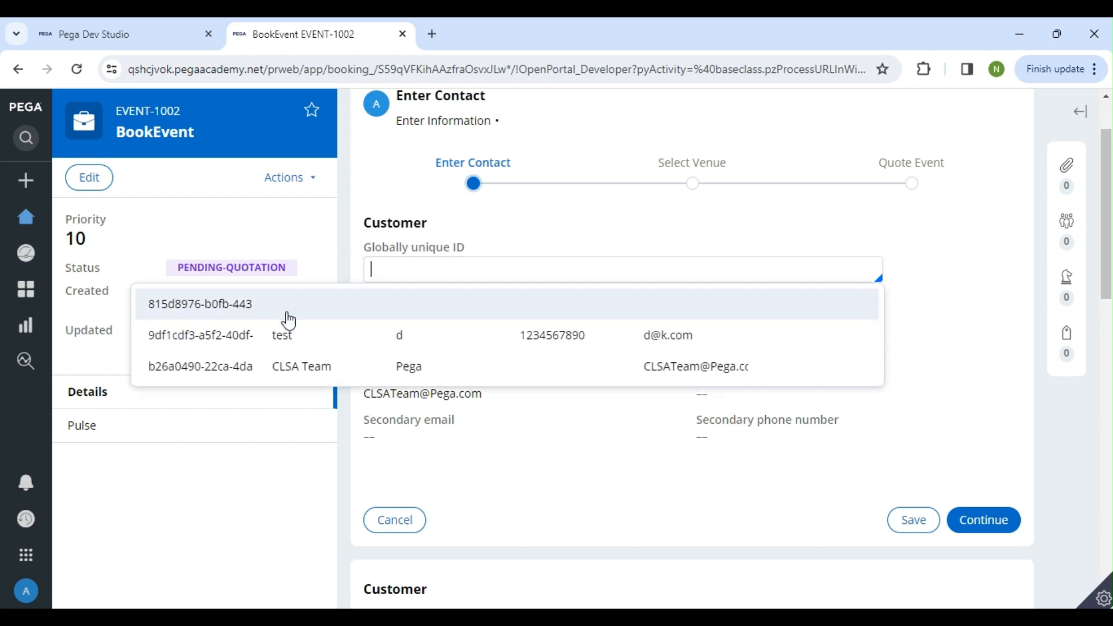
pyautogui.click(290, 330)
pyautogui.moveTo(774, 398)
pyautogui.mouseDown()
pyautogui.moveTo(690, 400)
pyautogui.moveTo(777, 397)
pyautogui.mouseUp()
# Back in Dev Studio, close the ContactPolicyCond record and set MaskContactDetails to permit access if ContactPolicyCond is true
pyautogui.click(190, 26)
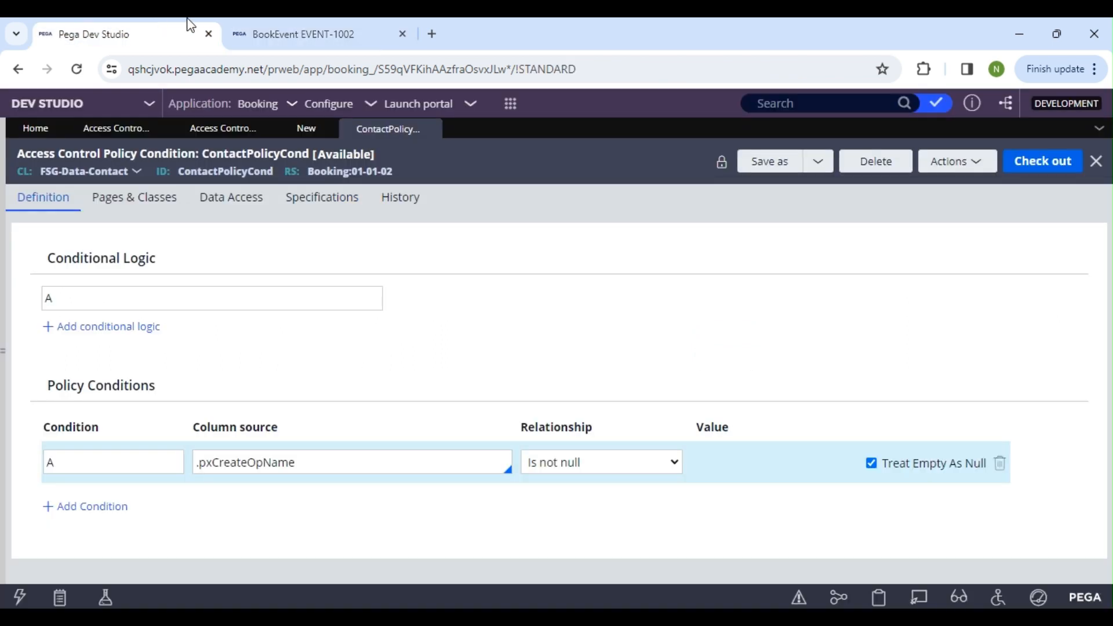
pyautogui.click(430, 129)
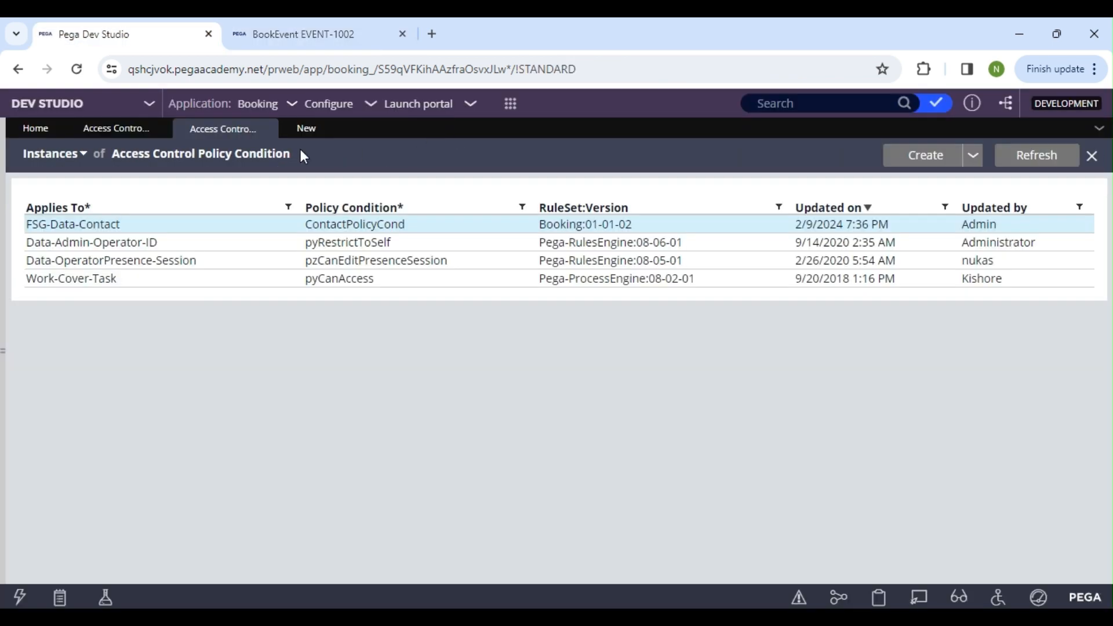
pyautogui.click(312, 137)
pyautogui.click(165, 405)
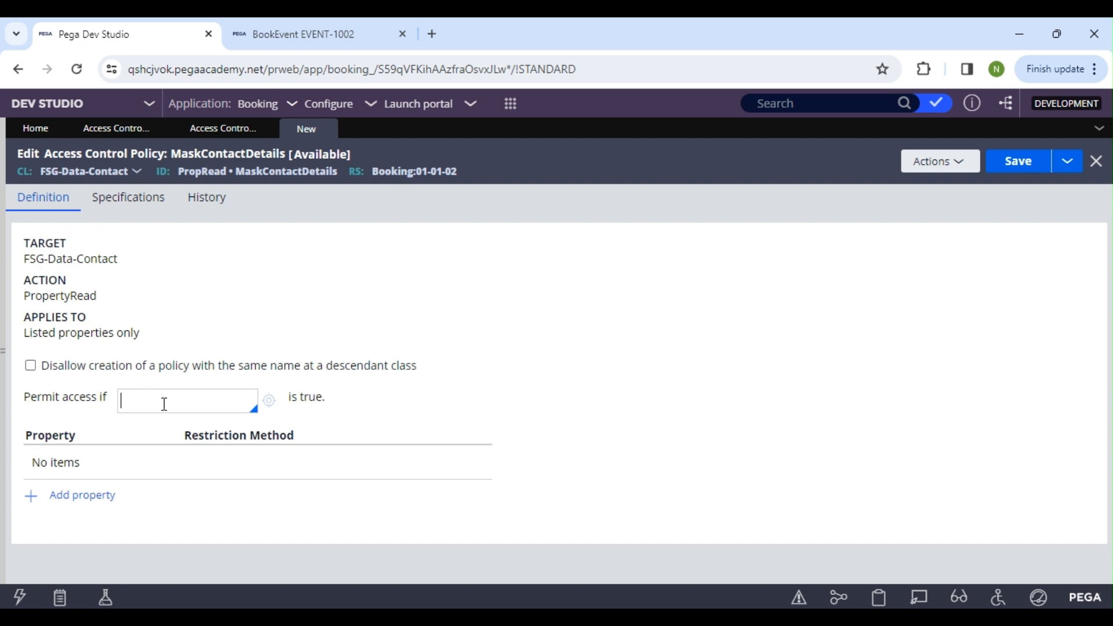
pyautogui.press('Down')
pyautogui.press('Down')
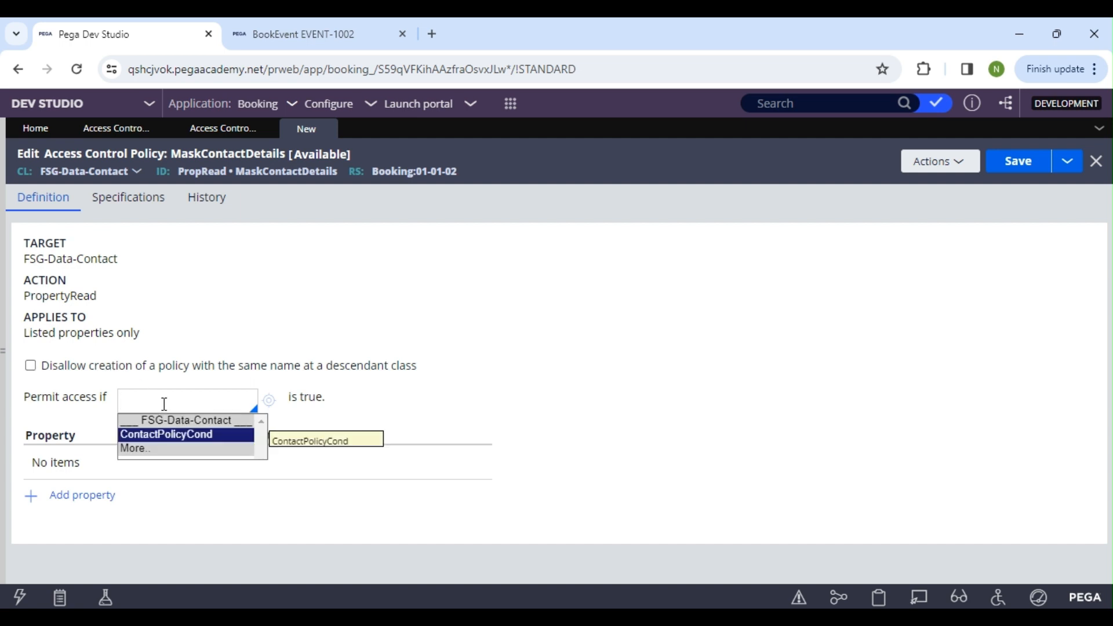
pyautogui.press('Return')
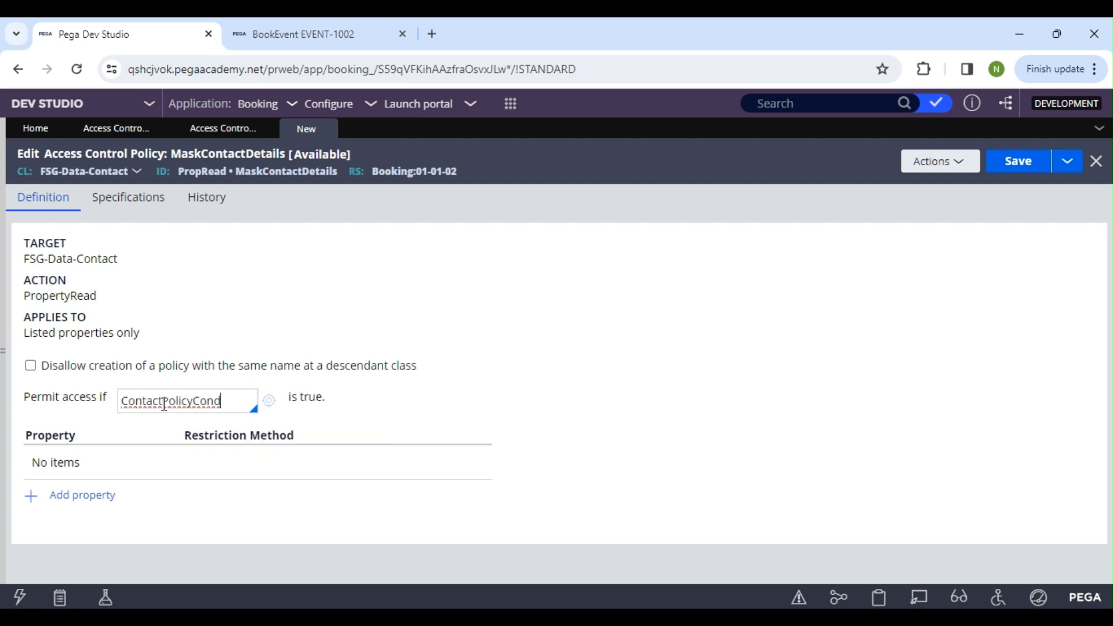
# Review the permit-access condition by opening the ContactPolicyCond record, and return to the MaskContactDetails policy
pyautogui.moveTo(251, 401); pyautogui.dragTo(124, 402)
pyautogui.click(141, 401)
pyautogui.doubleClick(230, 404)
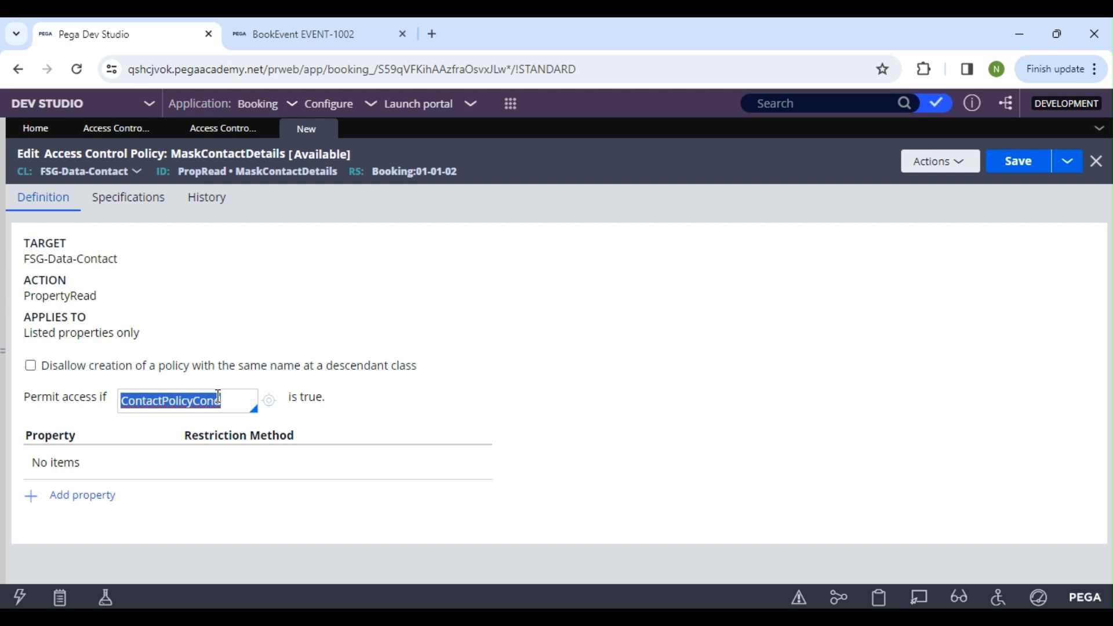
pyautogui.click(218, 398)
pyautogui.click(269, 401)
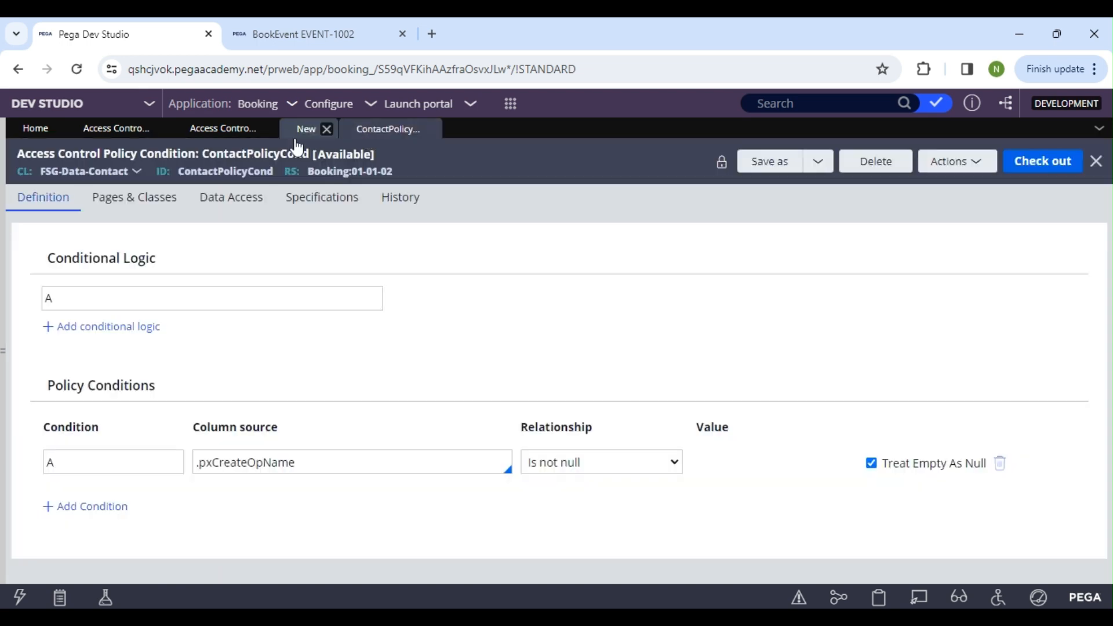
pyautogui.click(304, 129)
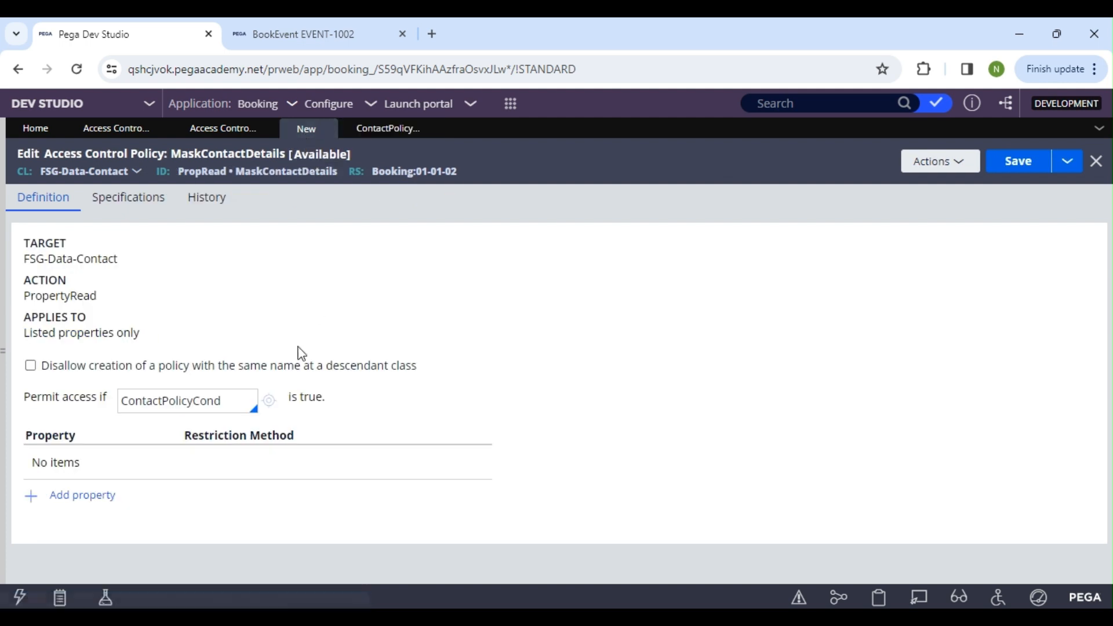
pyautogui.moveTo(248, 398); pyautogui.dragTo(124, 399)
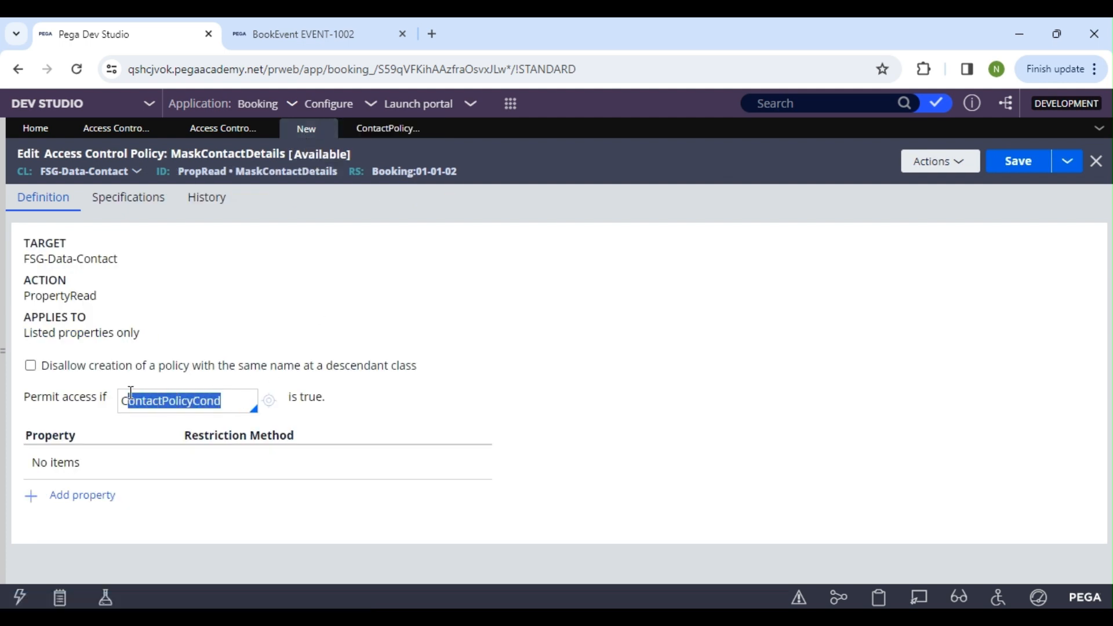
# Add the property .PrimaryPhoneNumber to the MaskContactDetails policy with the Full Mask restriction method
pyautogui.click(103, 498)
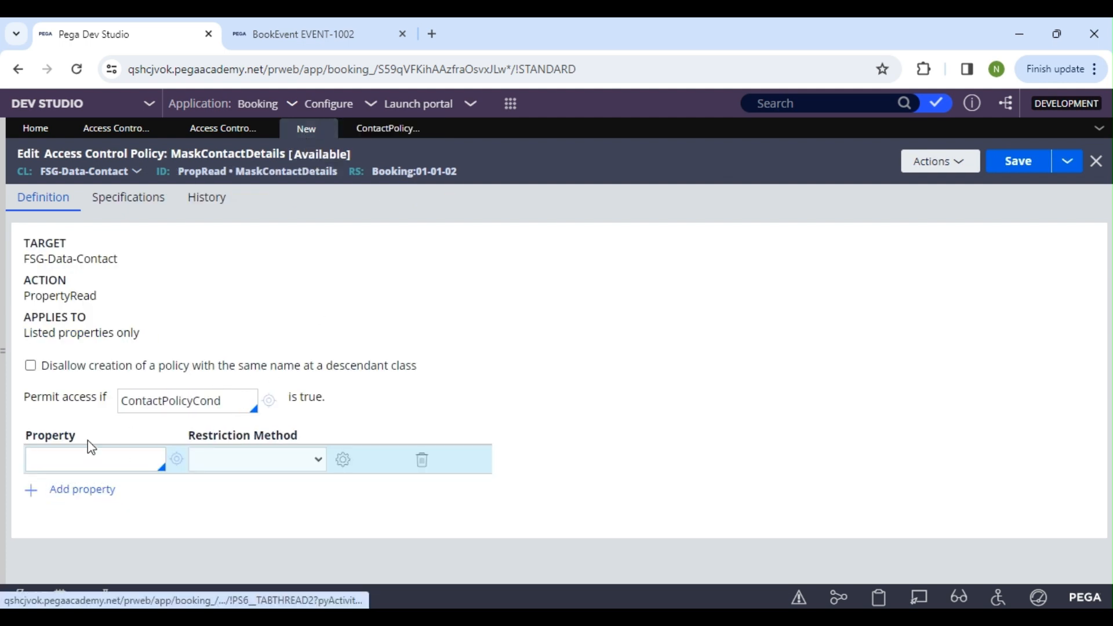
pyautogui.write('.')
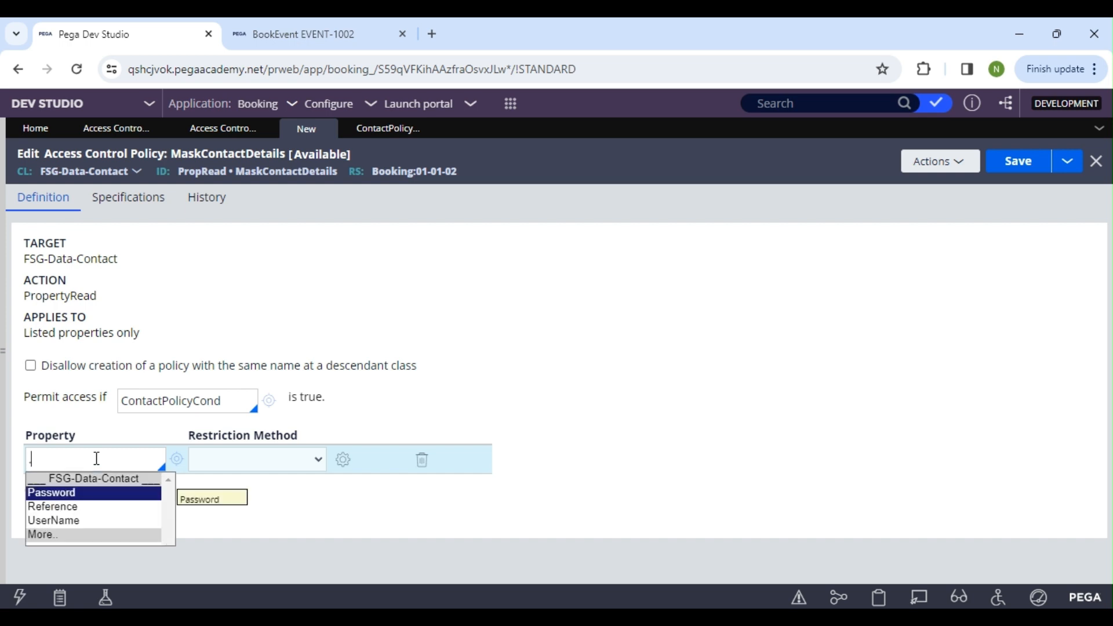
pyautogui.press('Down')
pyautogui.press('Down')
pyautogui.press('Down')
pyautogui.press('Return')
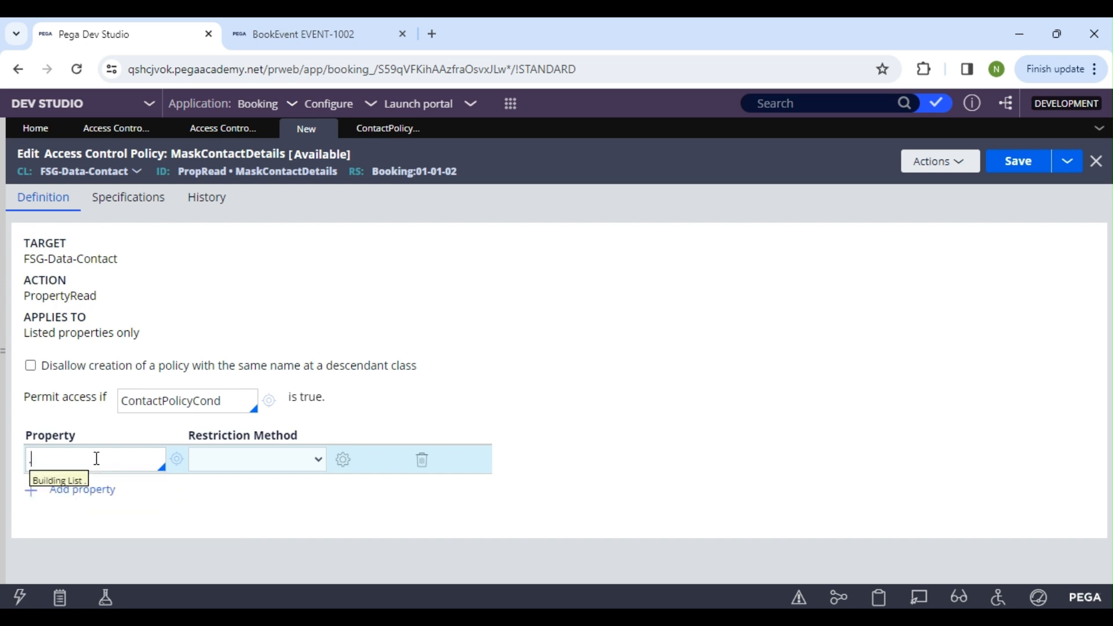
pyautogui.write('pr')
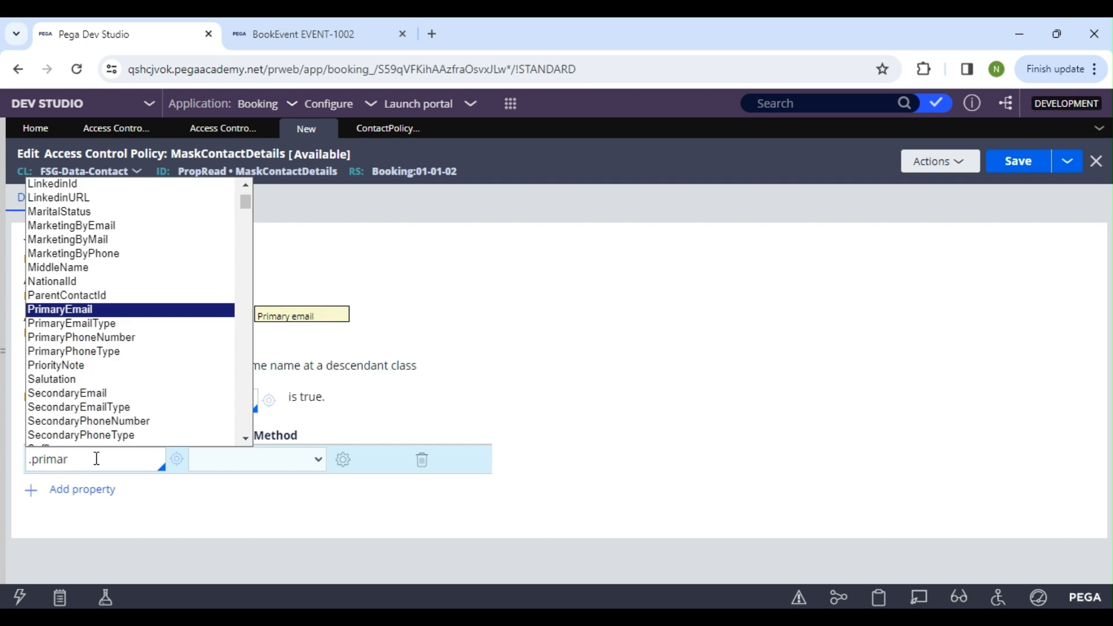
pyautogui.write('imar')
pyautogui.press('Down')
pyautogui.press('Down')
pyautogui.press('Return')
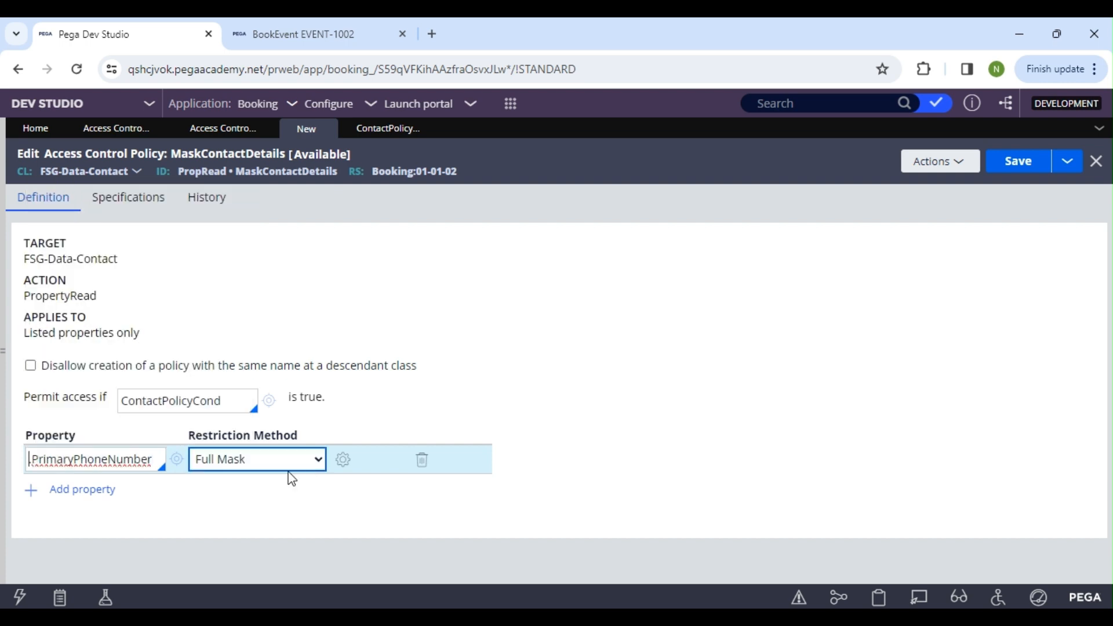
pyautogui.click(242, 459)
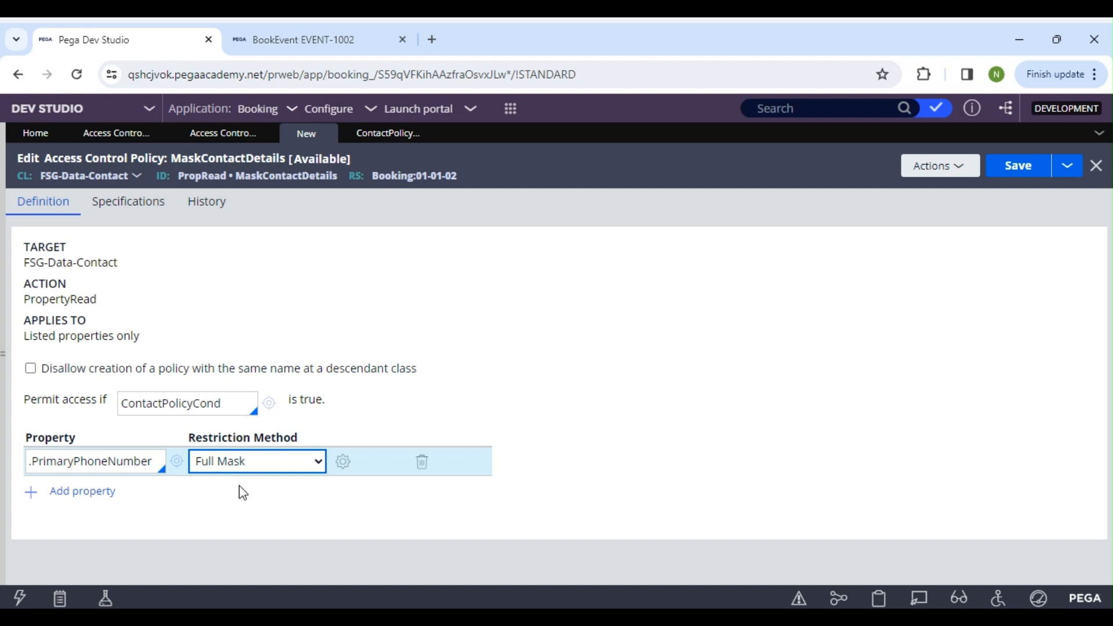
# Set the .PrimaryPhoneNumber full mask to use # with display length matching the value, and save the MaskContactDetails policy
pyautogui.click(345, 462)
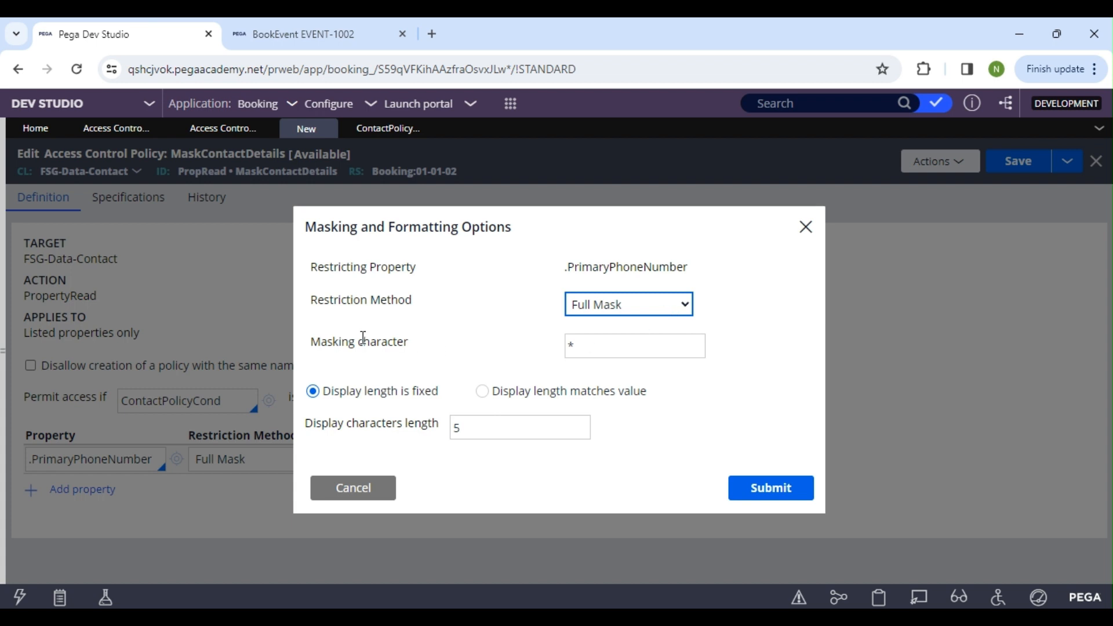
pyautogui.click(574, 346)
pyautogui.moveTo(575, 346); pyautogui.dragTo(569, 346)
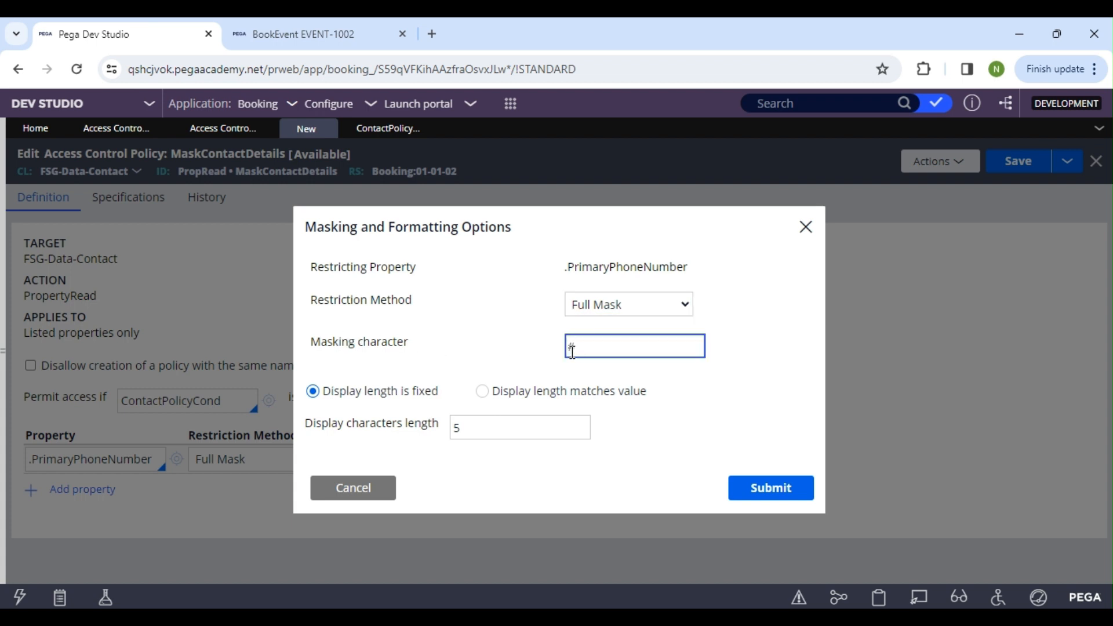
pyautogui.click(576, 346)
pyautogui.click(480, 429)
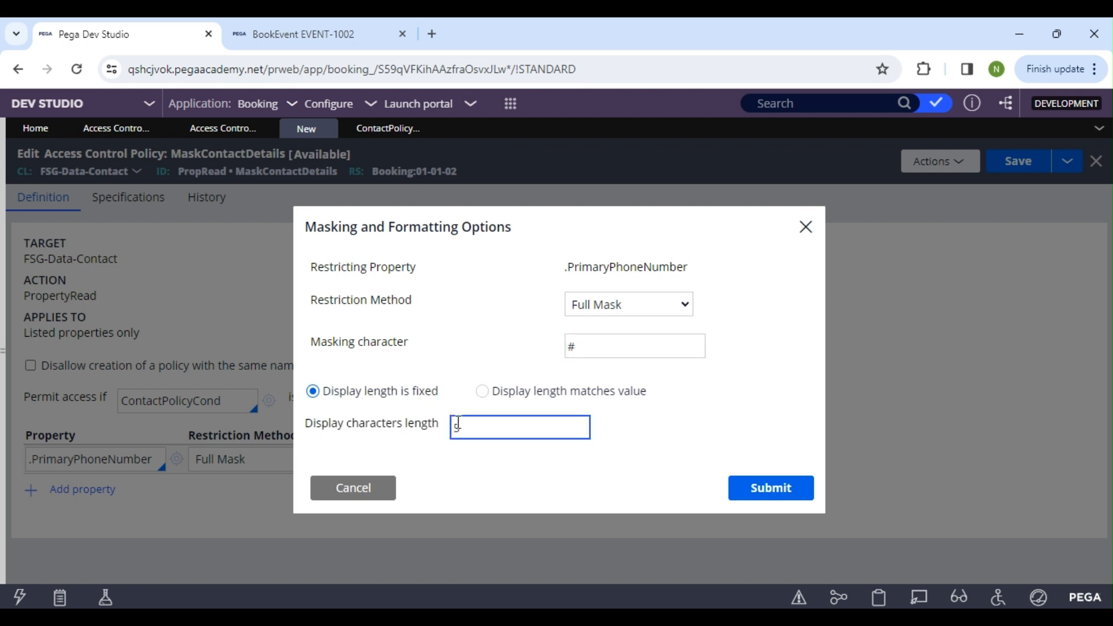
pyautogui.doubleClick(479, 429)
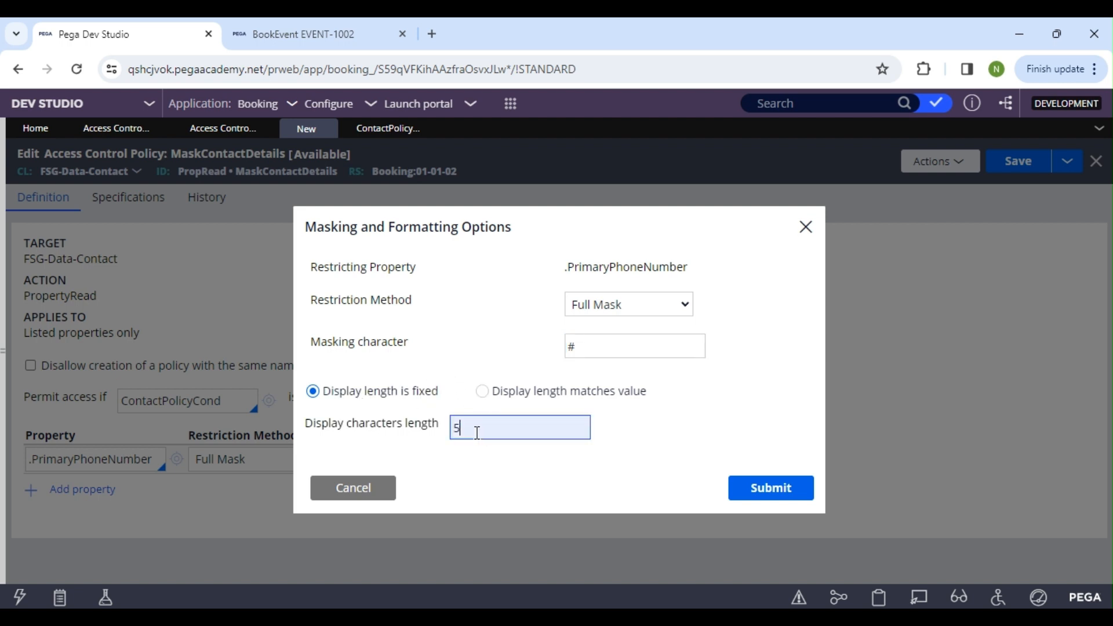
pyautogui.click(482, 393)
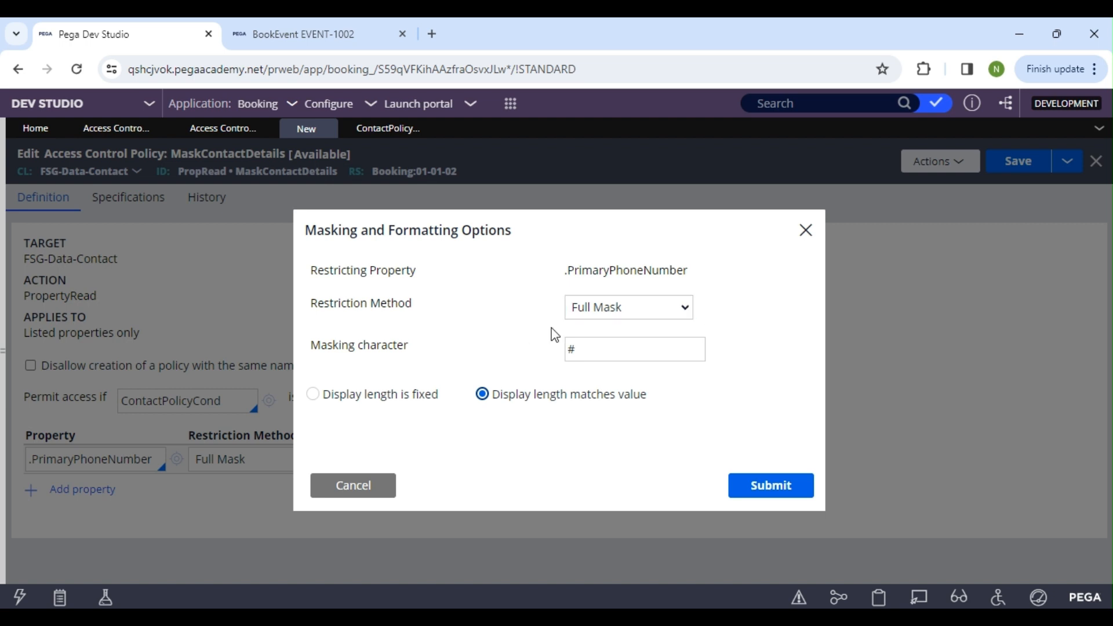
pyautogui.click(575, 348)
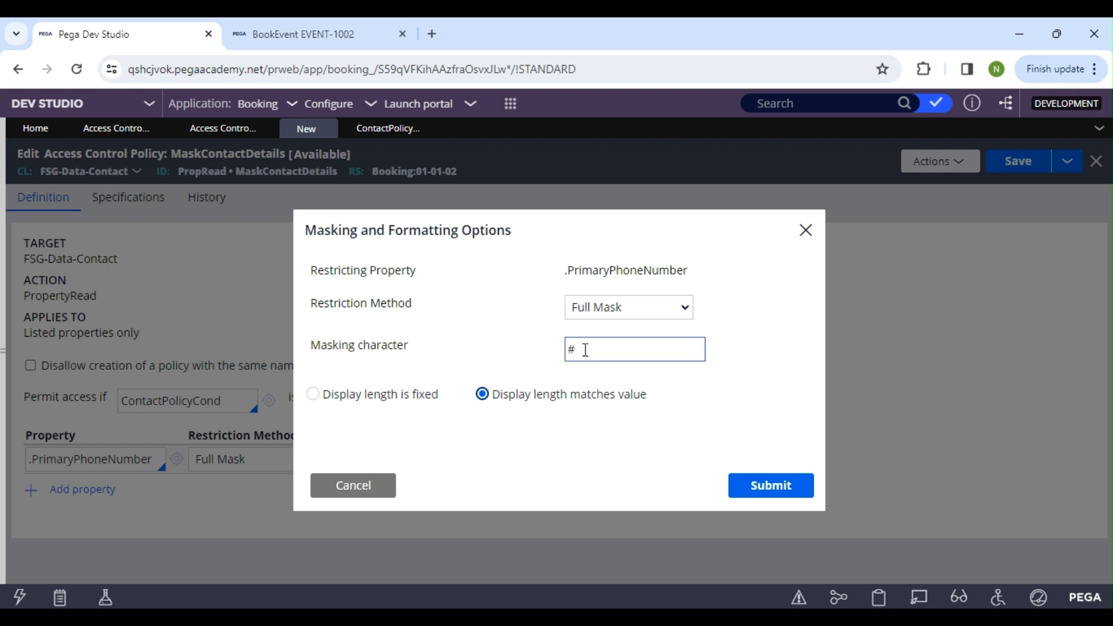
pyautogui.moveTo(586, 350); pyautogui.dragTo(569, 350)
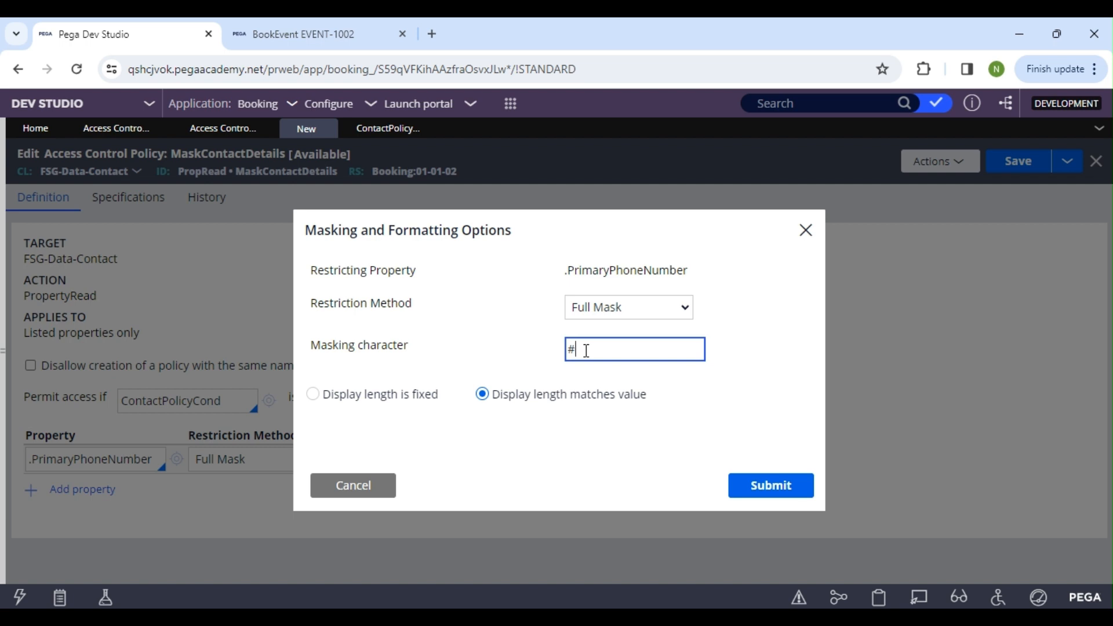
pyautogui.click(773, 486)
pyautogui.click(1011, 170)
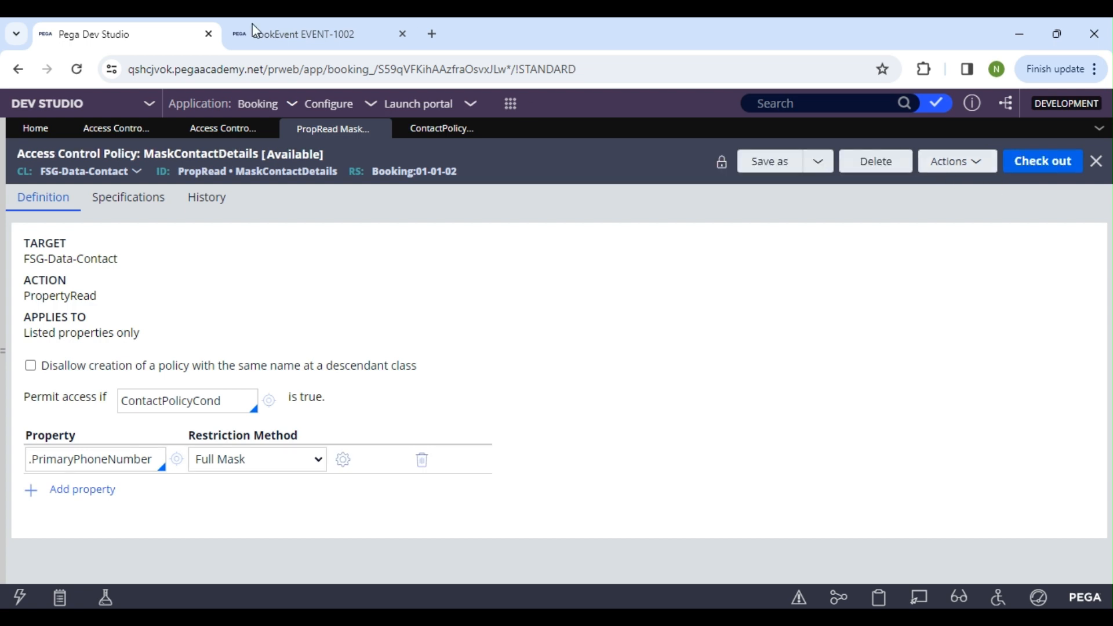
# Switch to the BookEvent case EVENT-1002, clear the Globally unique ID and reselect the contact with first name "test"
pyautogui.click(286, 35)
pyautogui.moveTo(621, 265); pyautogui.dragTo(366, 276)
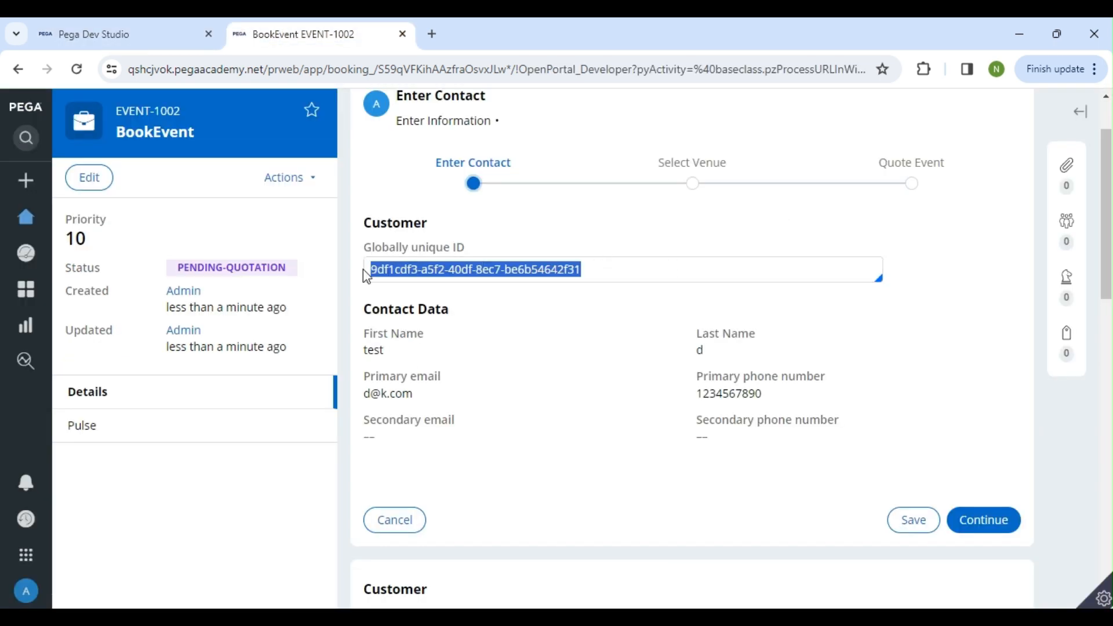
pyautogui.press('BackSpace')
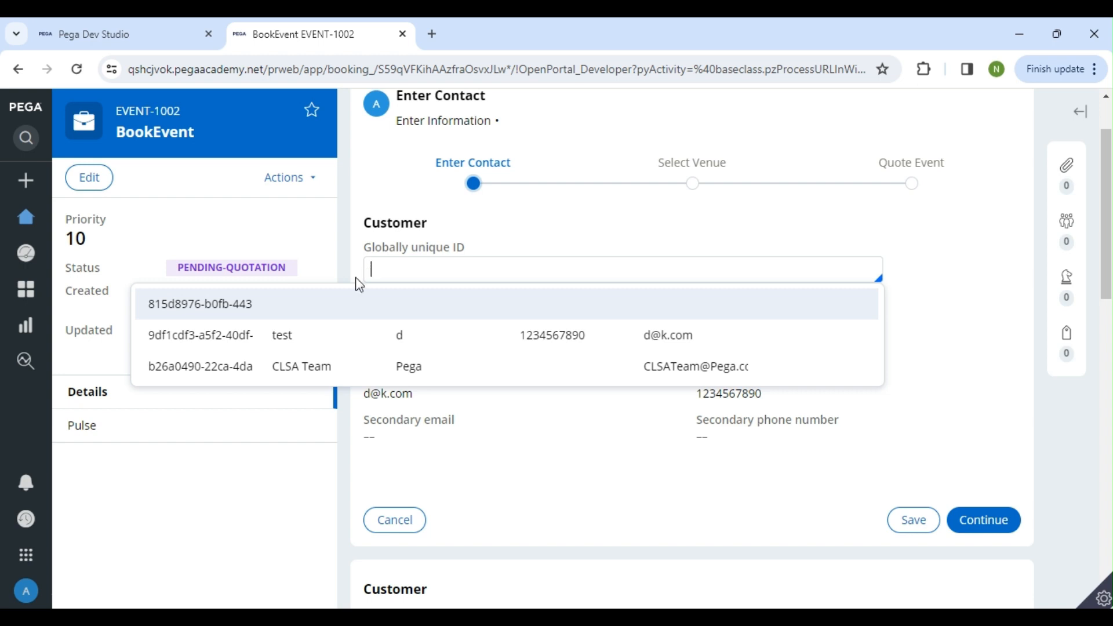
pyautogui.click(331, 336)
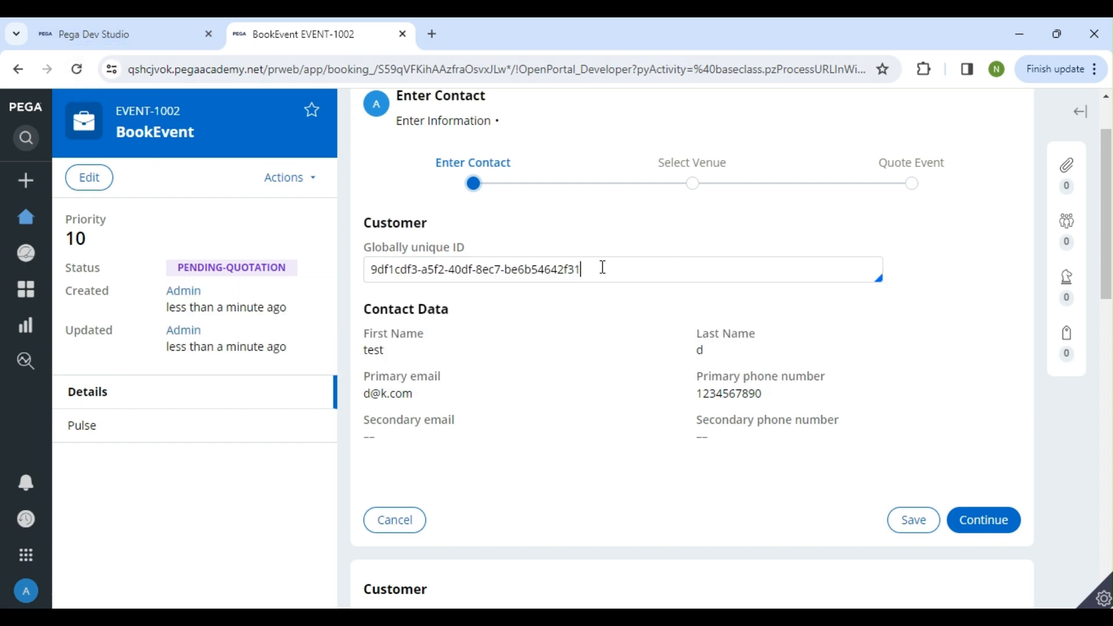
pyautogui.moveTo(601, 267); pyautogui.dragTo(361, 259)
pyautogui.press('BackSpace')
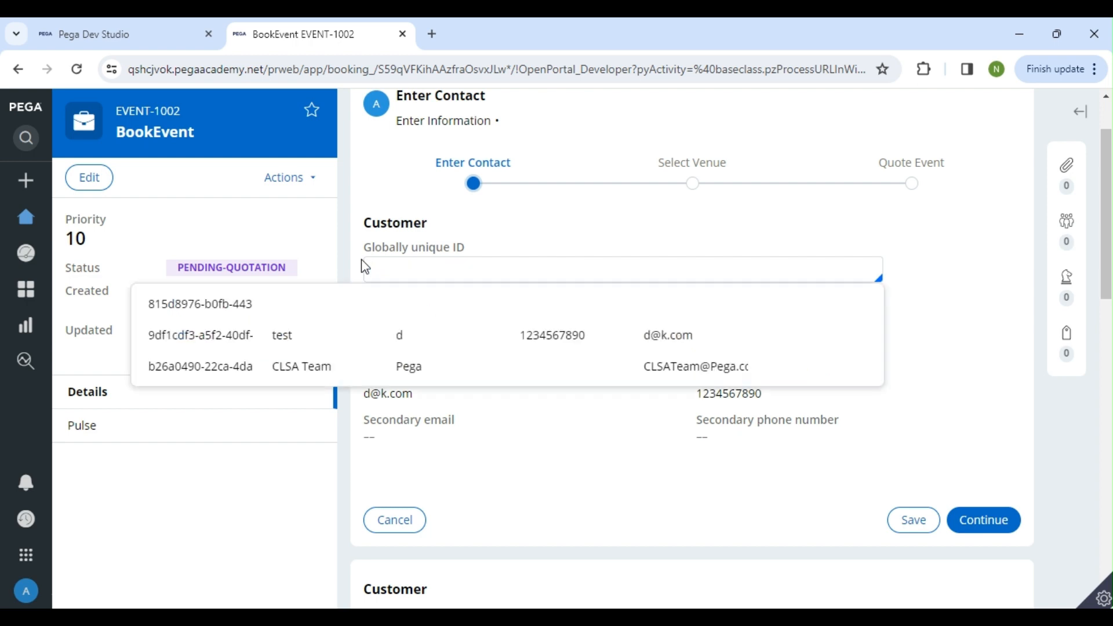
pyautogui.click(297, 352)
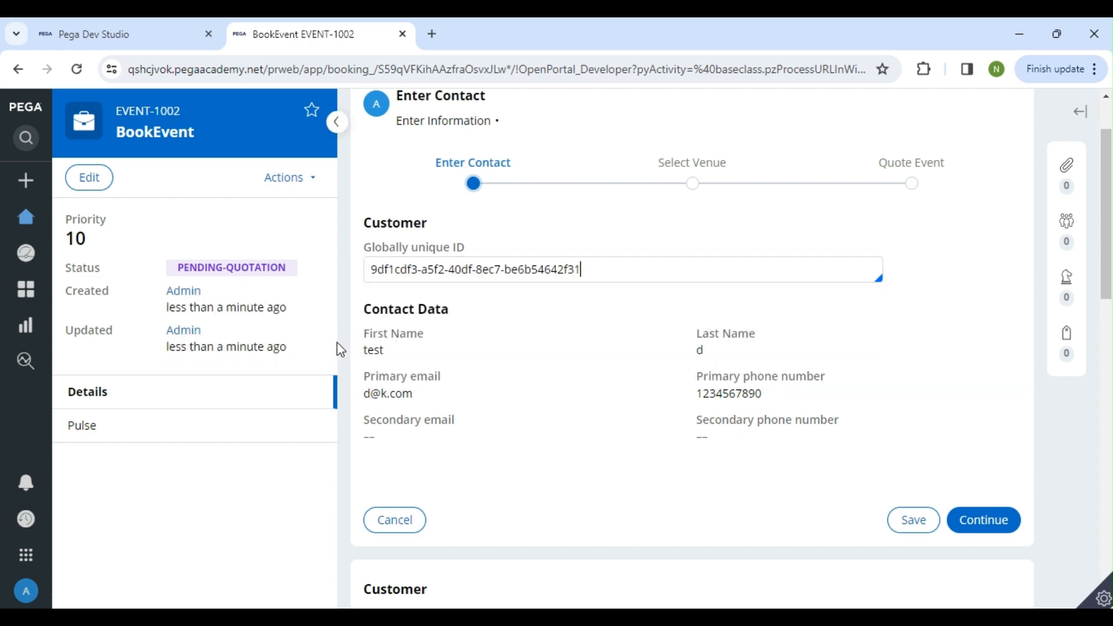
# Create a new BookEvent case, select the contact with first name "test", and check how its primary phone number is displayed
pyautogui.click(25, 180)
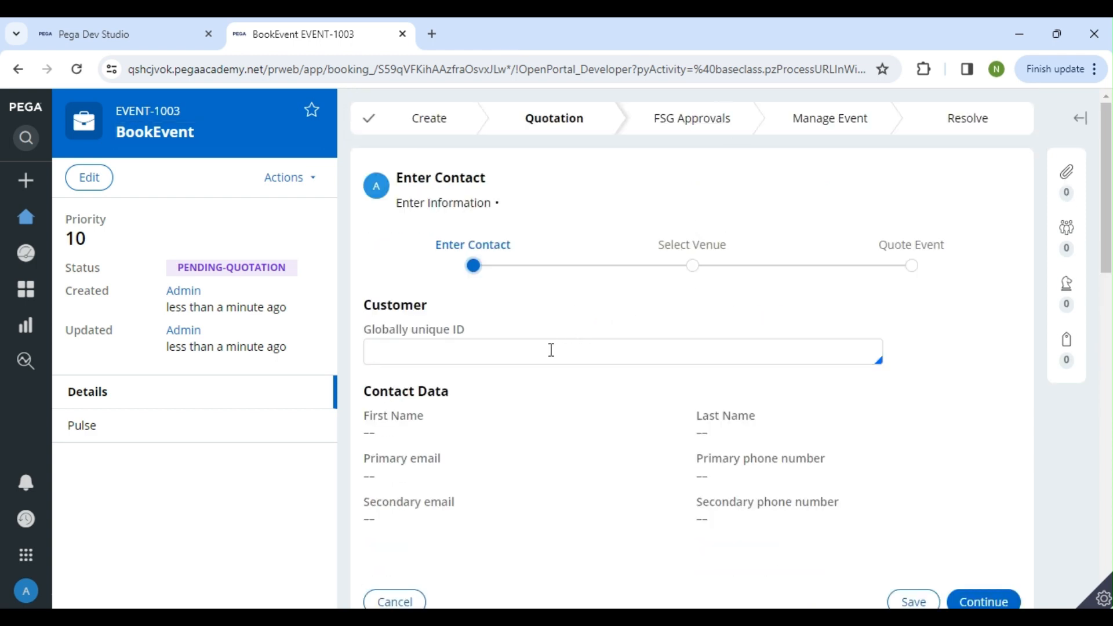
pyautogui.click(552, 350)
pyautogui.click(484, 431)
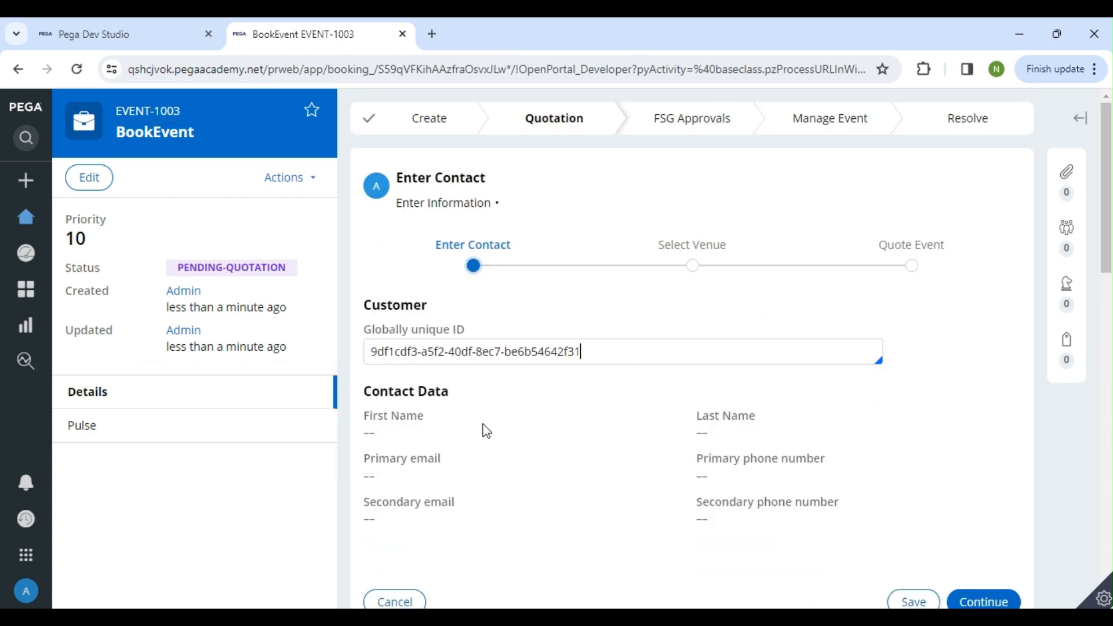
pyautogui.moveTo(782, 473)
pyautogui.mouseDown()
pyautogui.moveTo(686, 475)
pyautogui.moveTo(782, 482)
pyautogui.mouseUp()
pyautogui.click(718, 478)
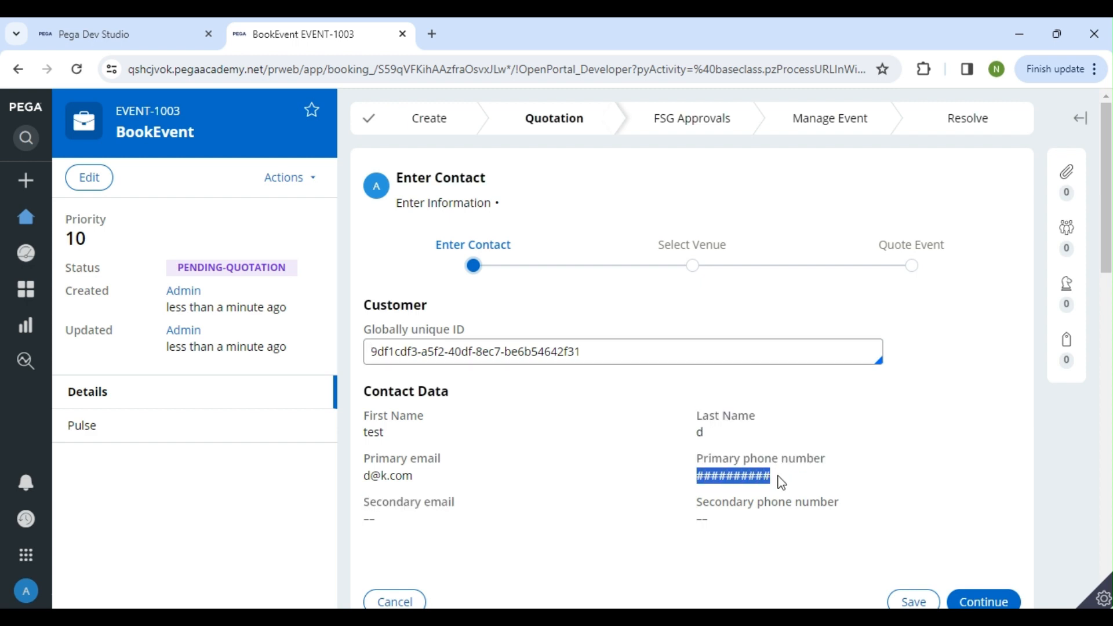
pyautogui.click(778, 475)
# Back in Dev Studio, check out MaskContactDetails, set the .PrimaryPhoneNumber restriction method to Mask all but last 'N', and save the policy
pyautogui.click(114, 39)
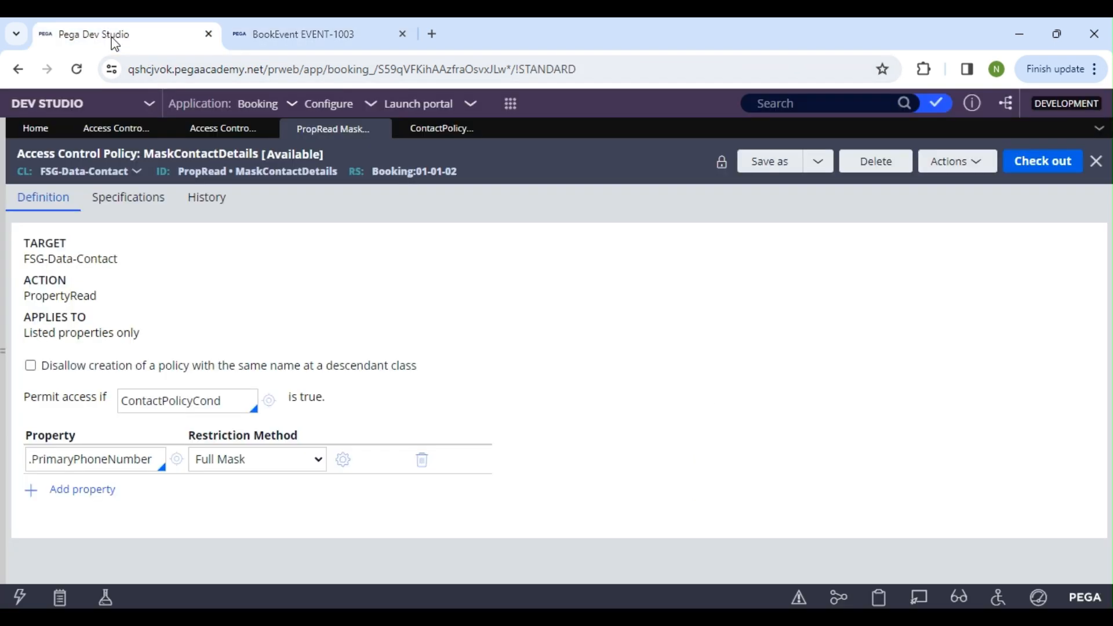
pyautogui.click(1039, 160)
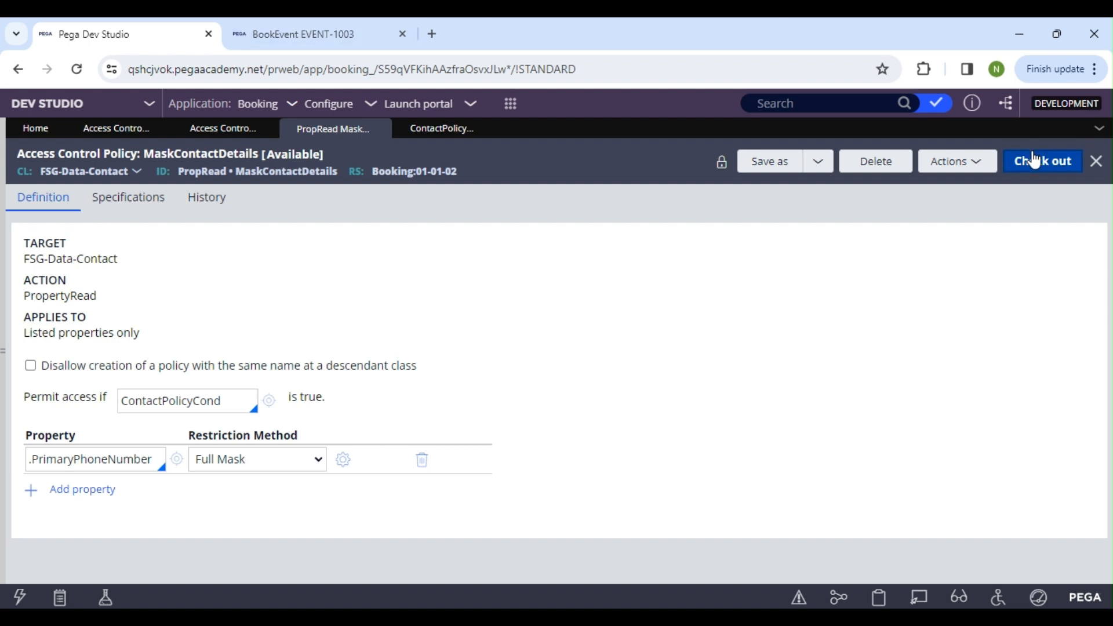
pyautogui.click(288, 465)
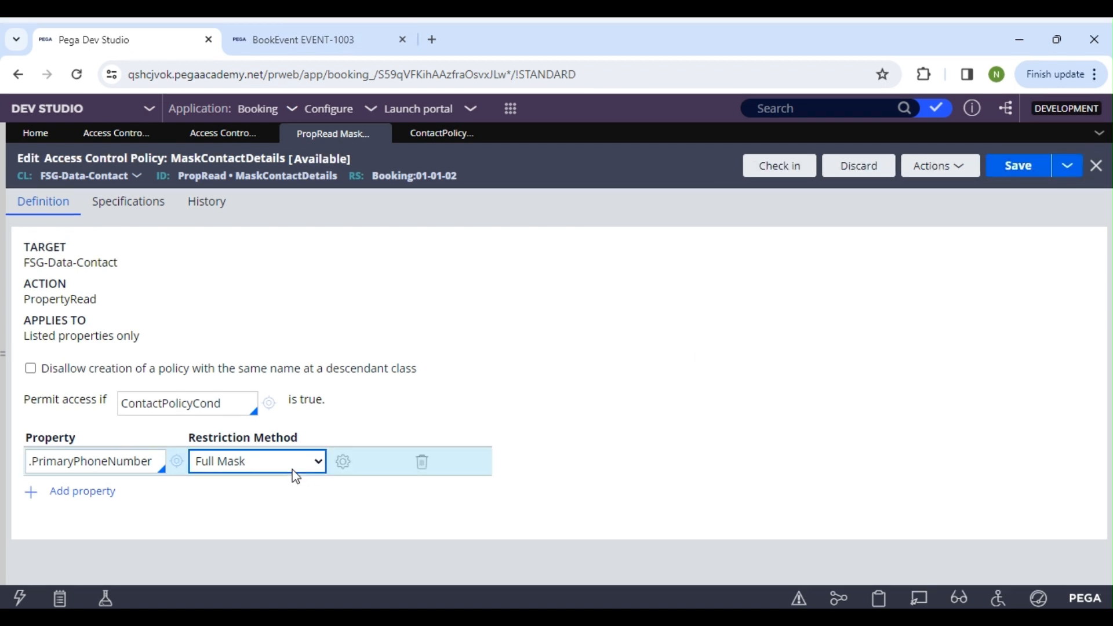
pyautogui.click(264, 502)
pyautogui.click(342, 462)
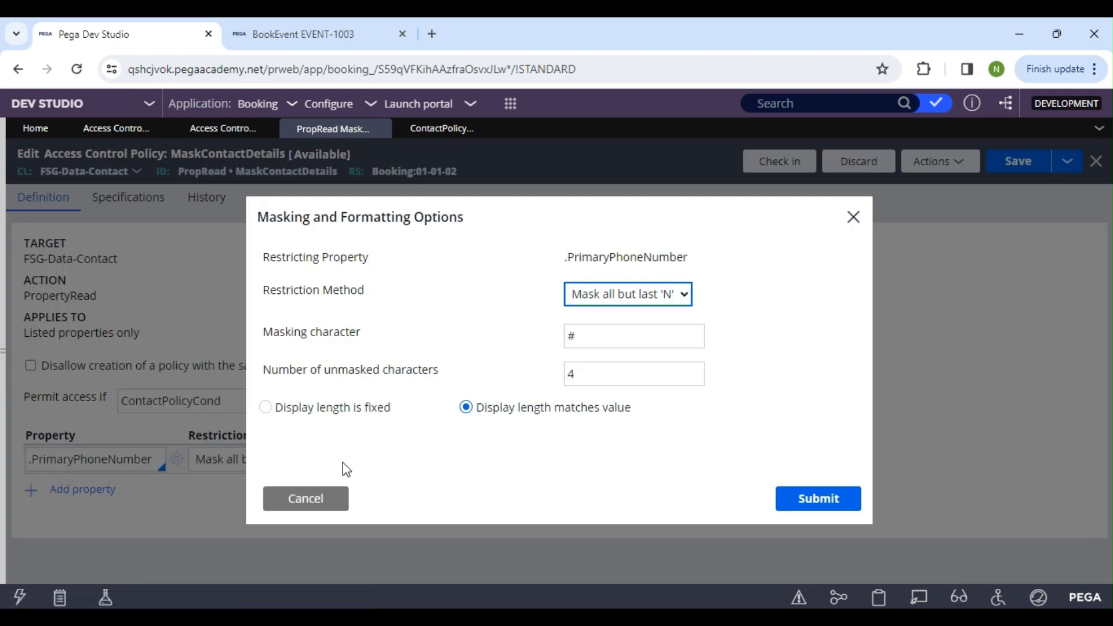
pyautogui.click(644, 295)
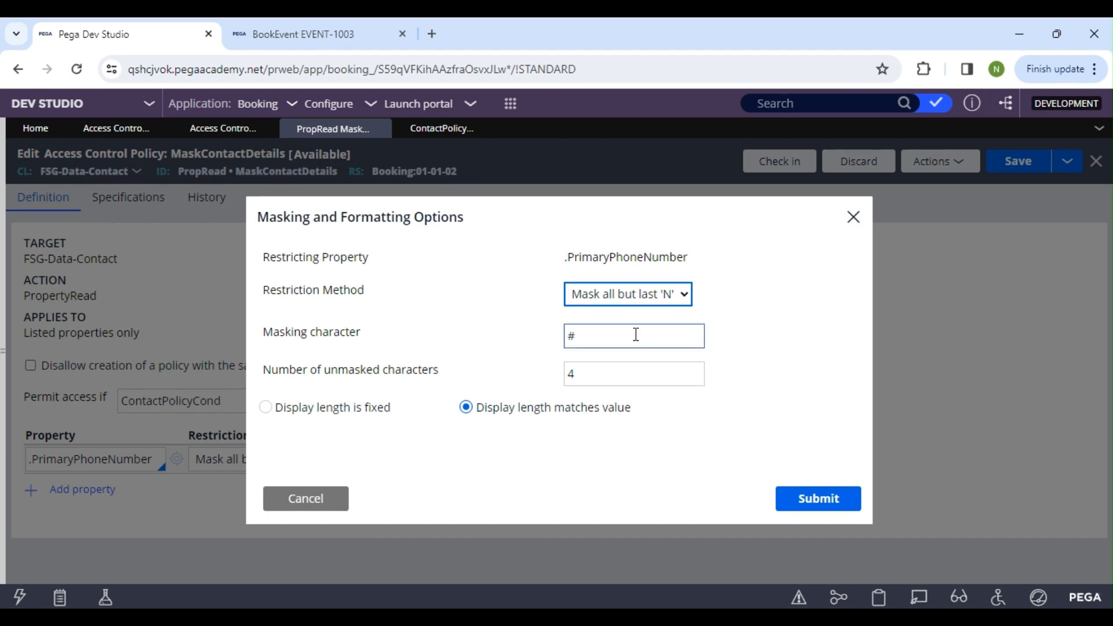
pyautogui.moveTo(584, 338); pyautogui.dragTo(557, 344)
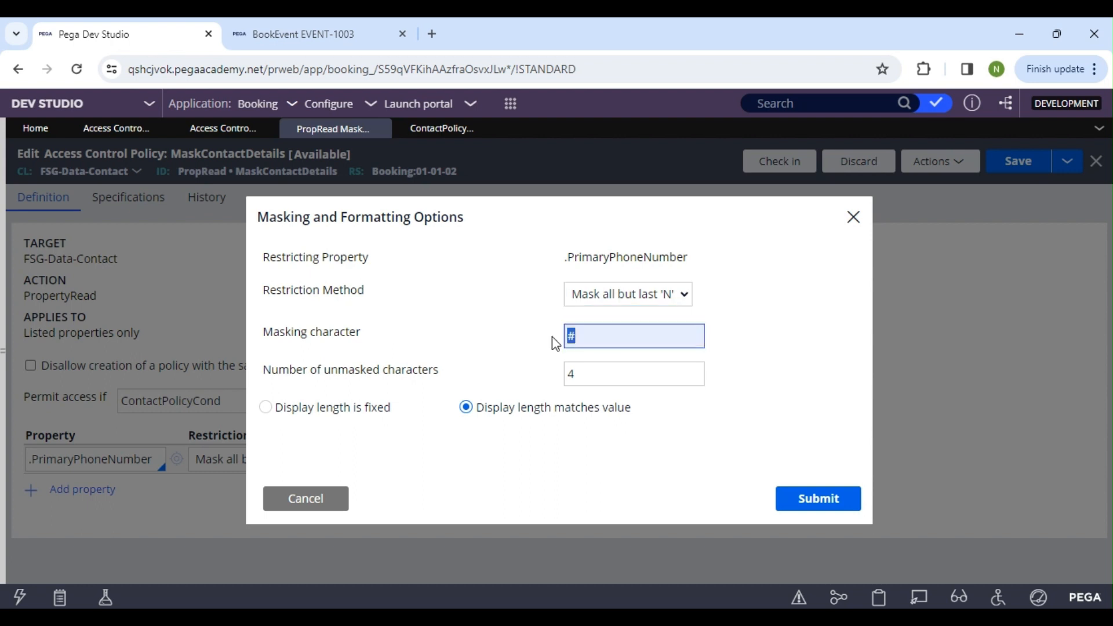
pyautogui.click(858, 502)
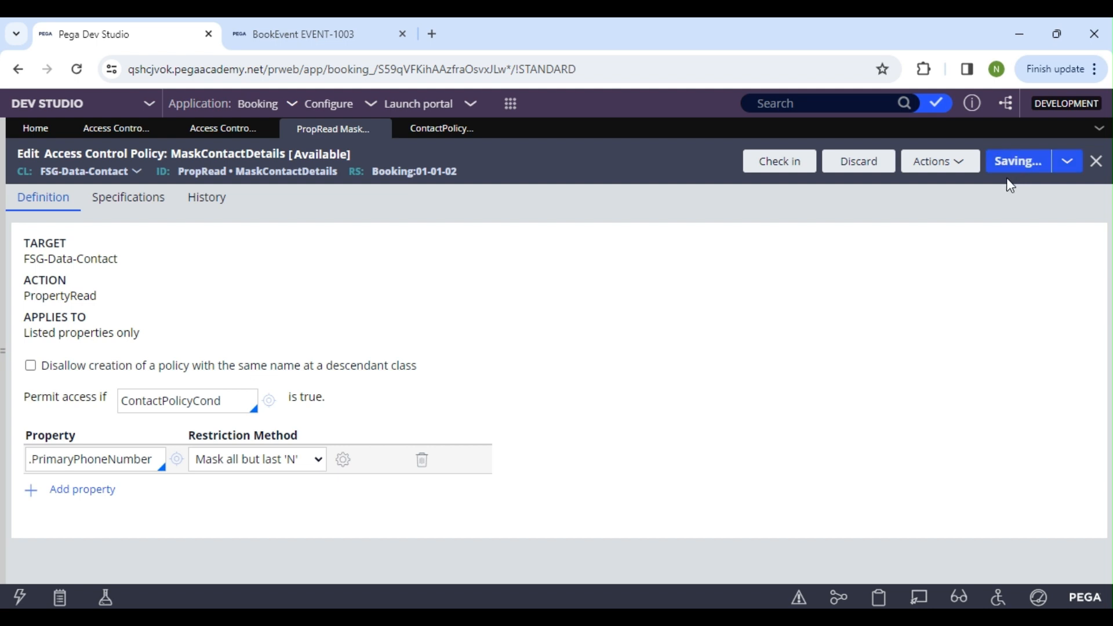
# Check in the MaskContactDetails policy with the comment "wip"
pyautogui.click(804, 166)
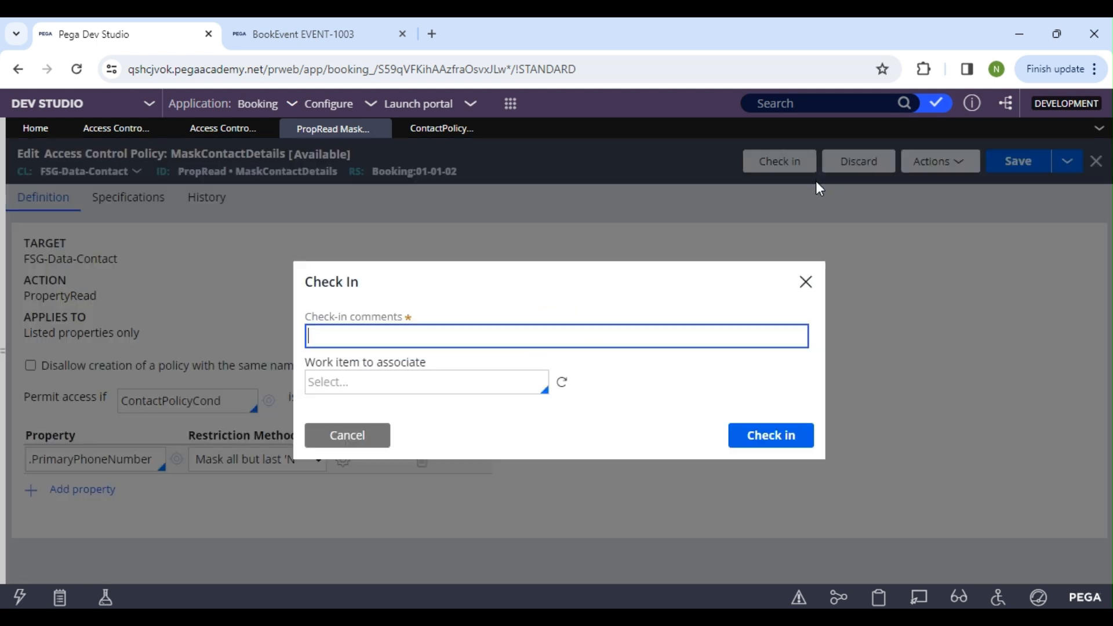
pyautogui.write('wip')
pyautogui.press('Return')
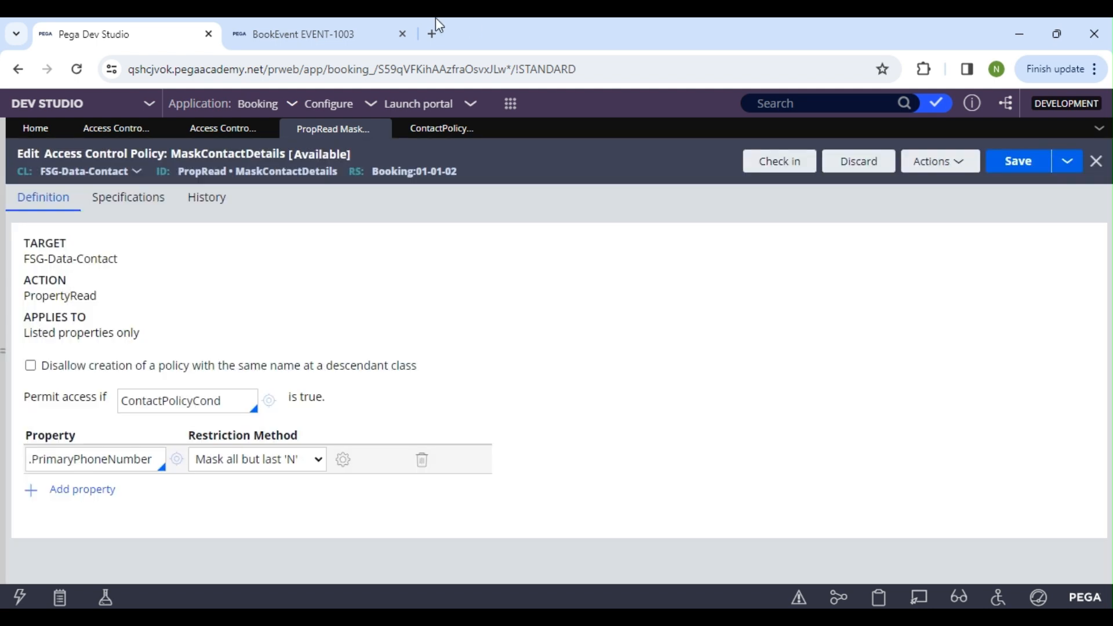
# In the BookEvent case EVENT-1003, clear the Globally unique ID and select the "test" contact again
pyautogui.click(376, 25)
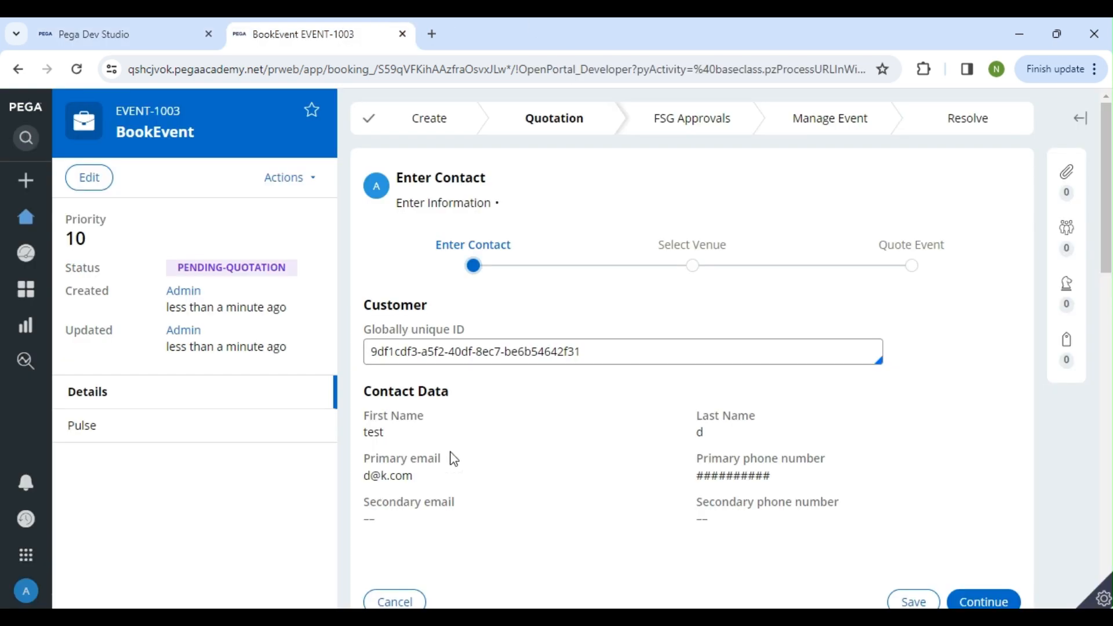
pyautogui.moveTo(596, 363); pyautogui.dragTo(339, 351)
pyautogui.press('BackSpace')
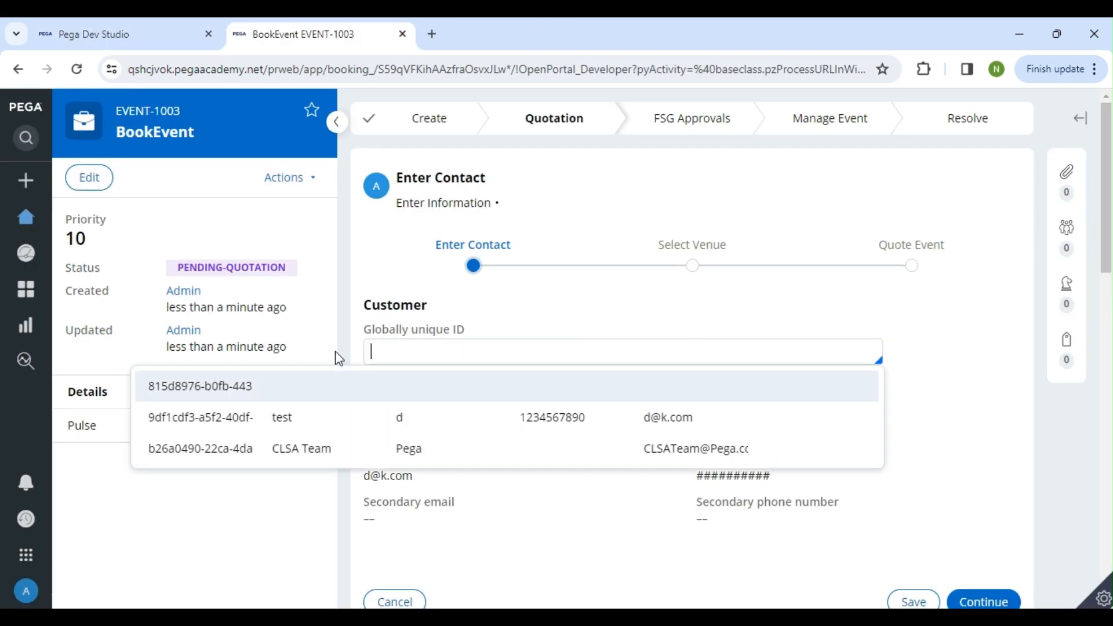
pyautogui.click(336, 417)
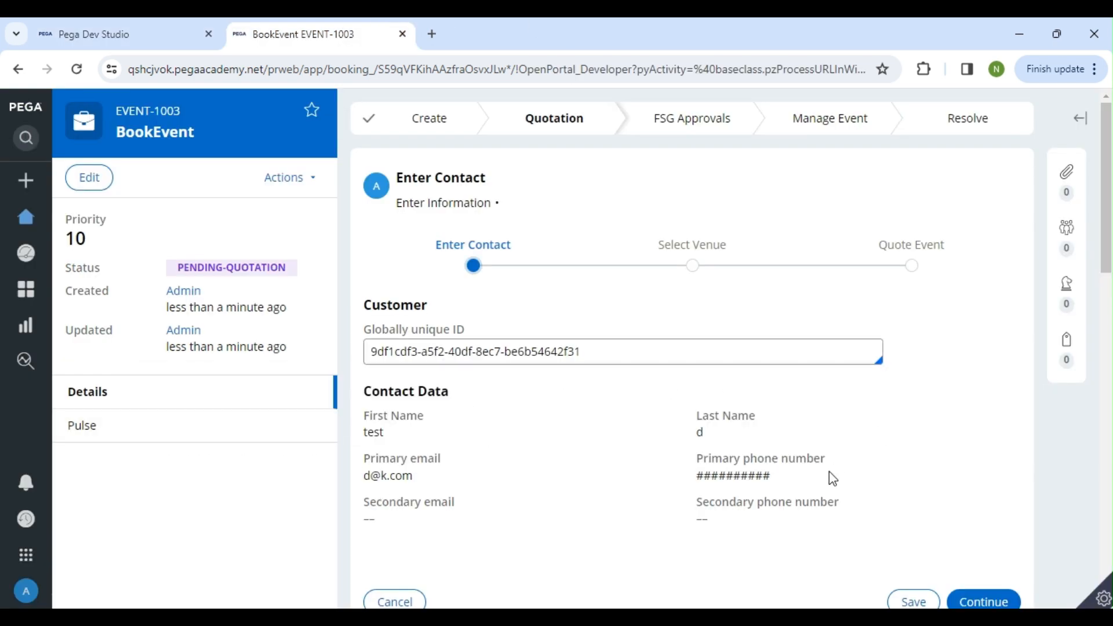
# Create another BookEvent case and choose the contact with first name "test" as its customer
pyautogui.click(26, 181)
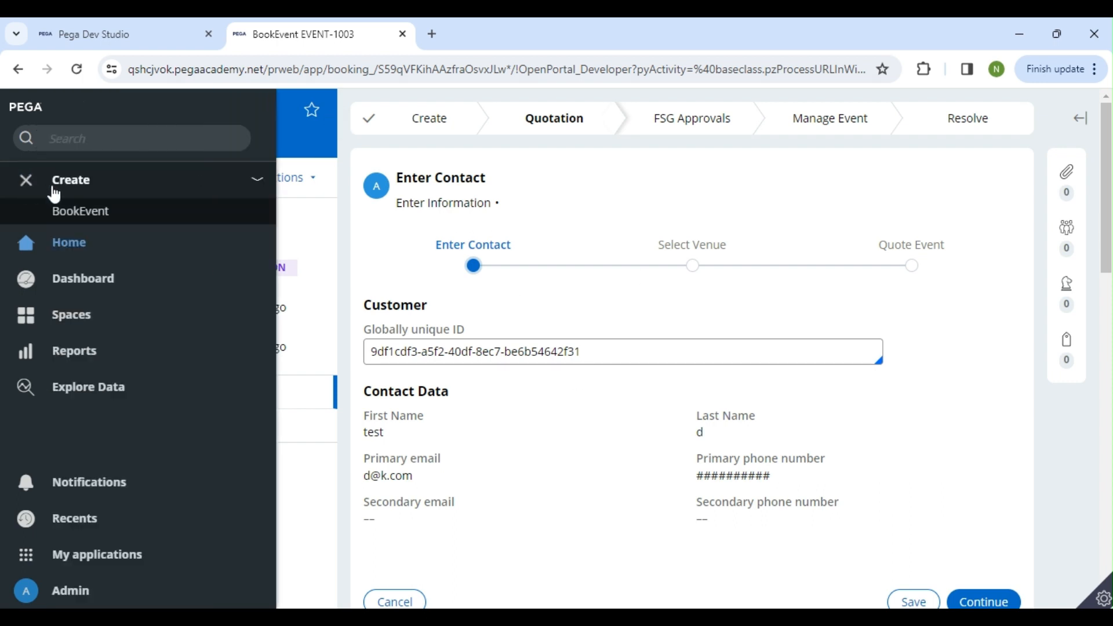
pyautogui.click(75, 211)
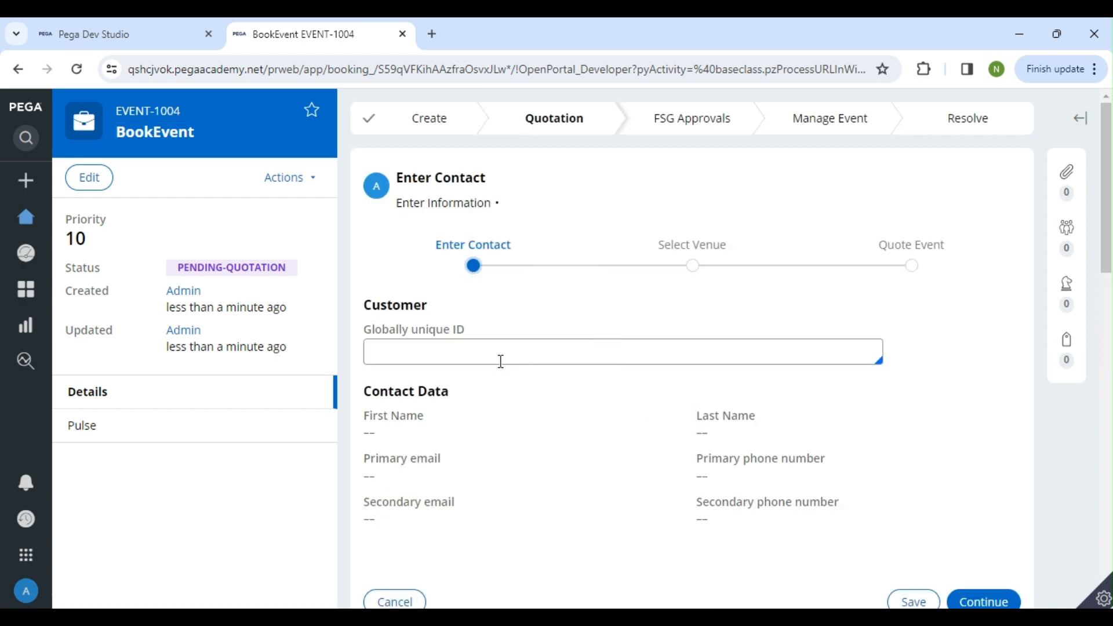
pyautogui.click(499, 356)
pyautogui.click(502, 415)
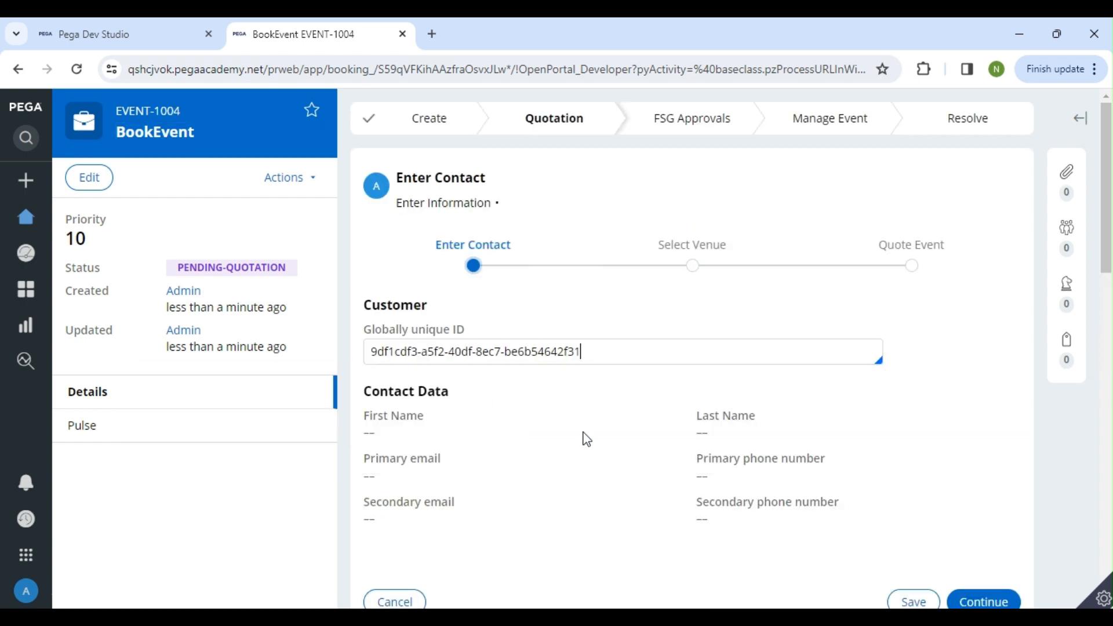
# Examine which characters of the contact's primary phone number are masked, and return to the MaskContactDetails policy in Dev Studio
pyautogui.moveTo(741, 479); pyautogui.dragTo(767, 479)
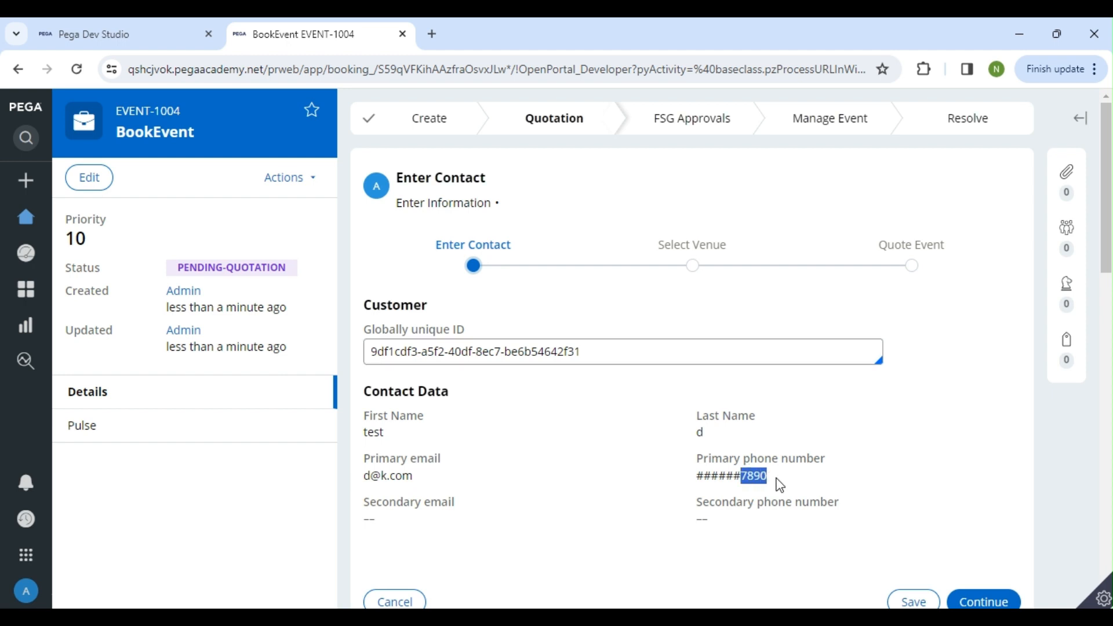
pyautogui.click(742, 480)
pyautogui.moveTo(739, 474); pyautogui.dragTo(762, 478)
pyautogui.click(697, 477)
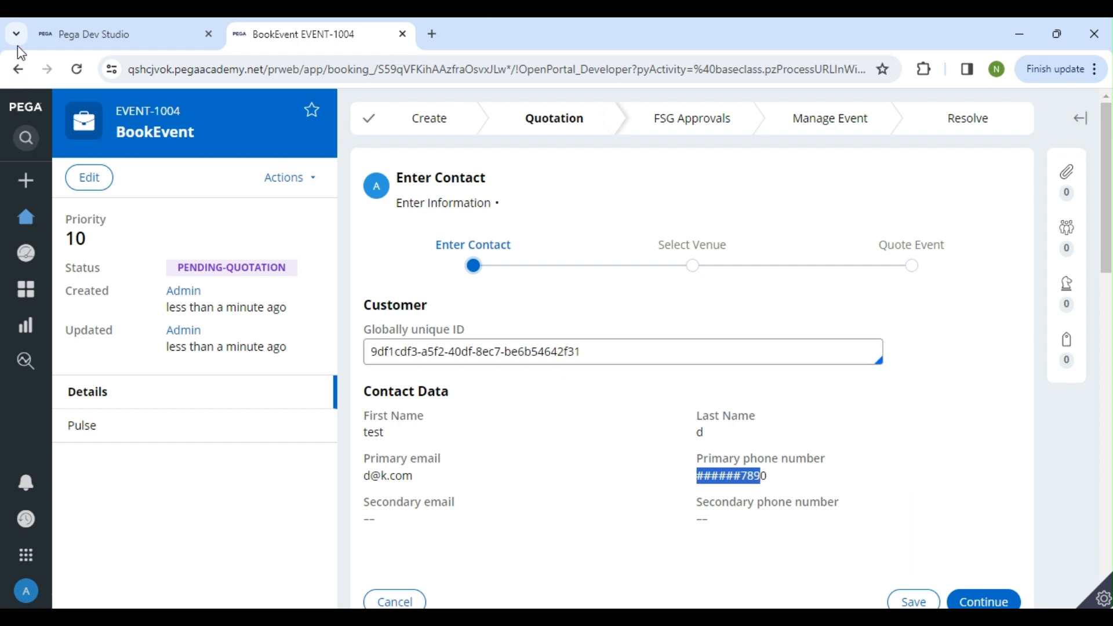
pyautogui.click(105, 35)
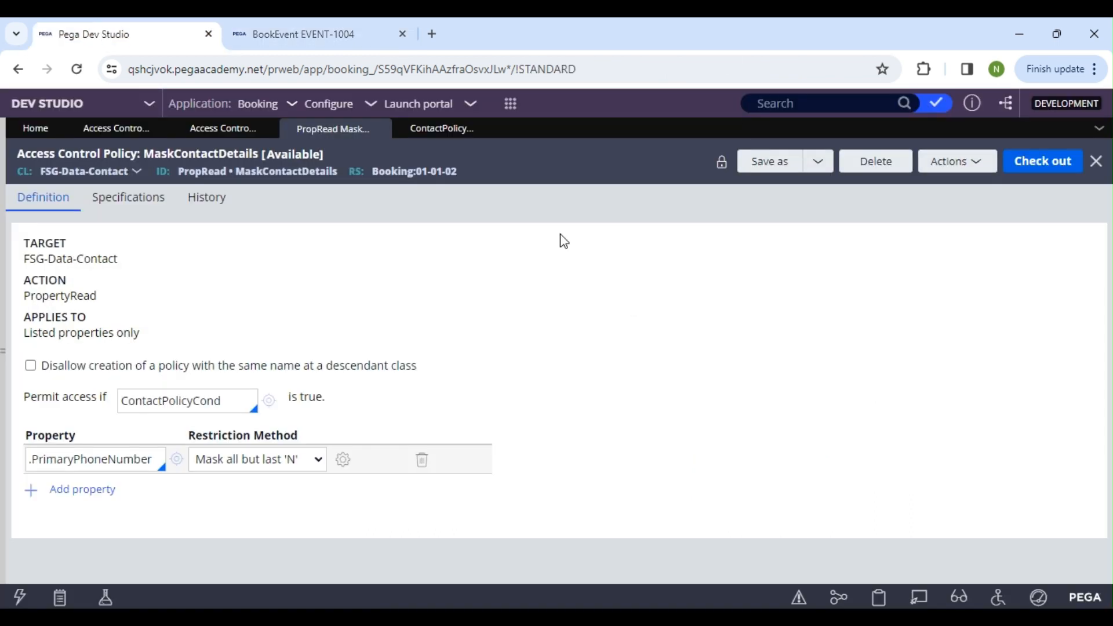